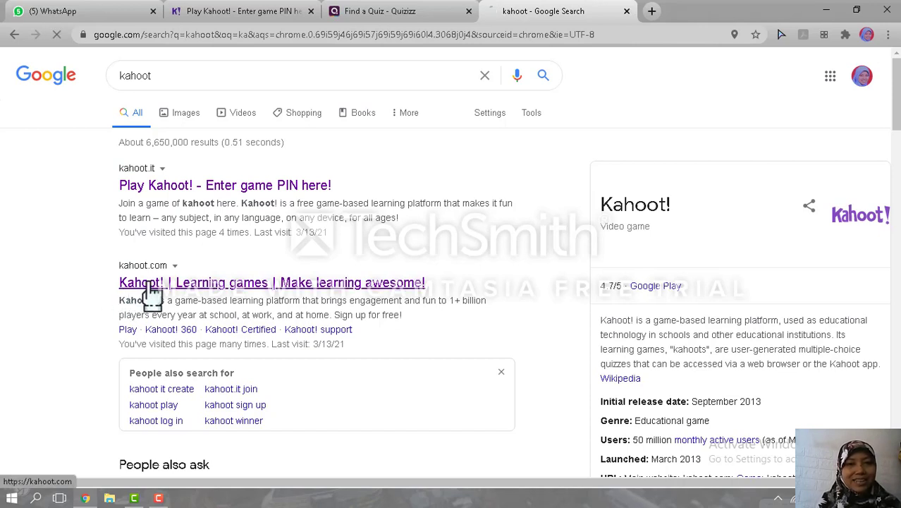
# Open the kahoot.com site from the search results and log in with the already filled-in account credentials
pyautogui.click(152, 286)
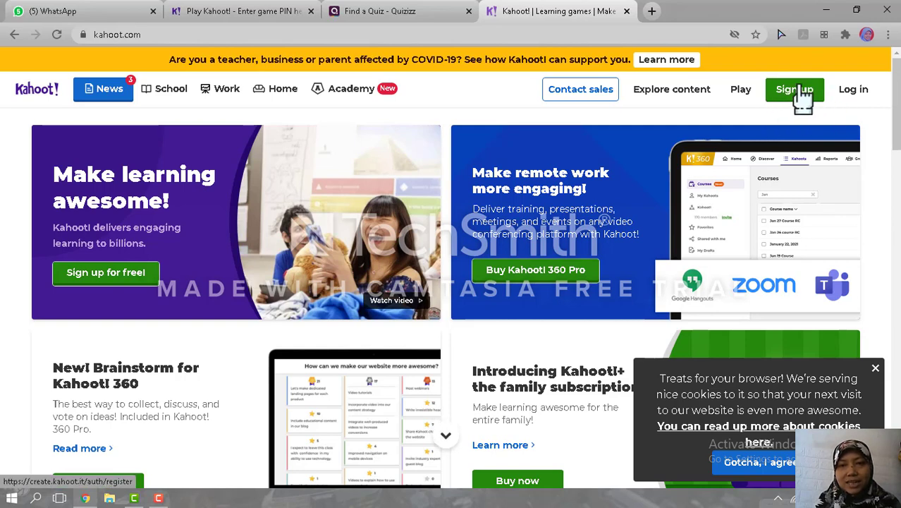
pyautogui.click(855, 93)
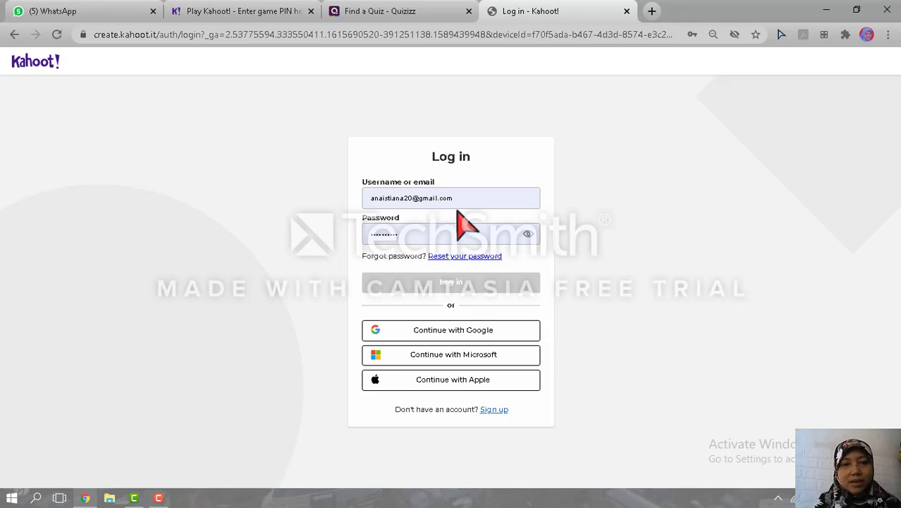
pyautogui.click(452, 283)
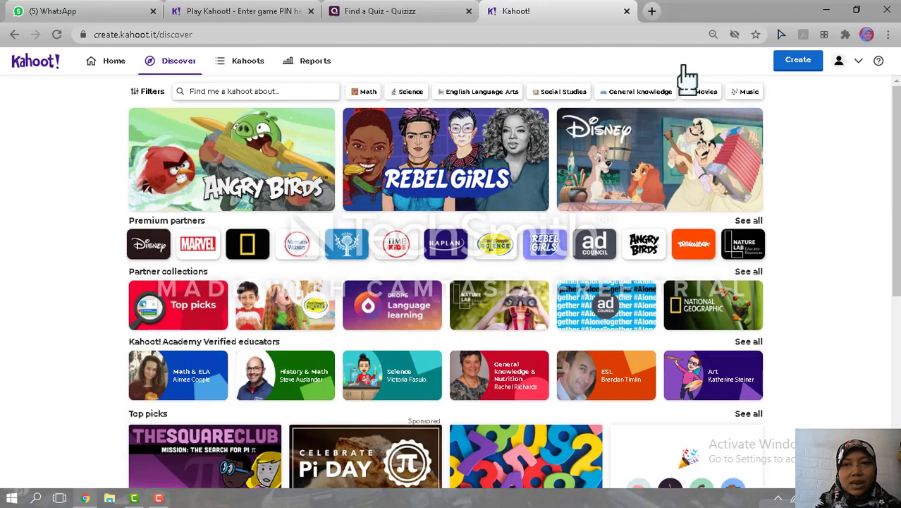
# Create a new kahoot titled "Suhu dan Kalor" with the description "IPA Kelas 5 Semester 2"
pyautogui.click(805, 60)
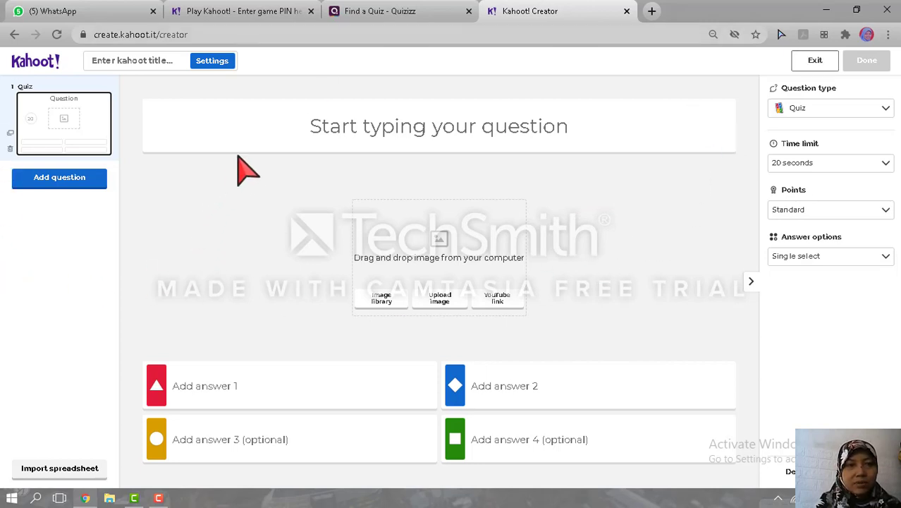
pyautogui.click(143, 71)
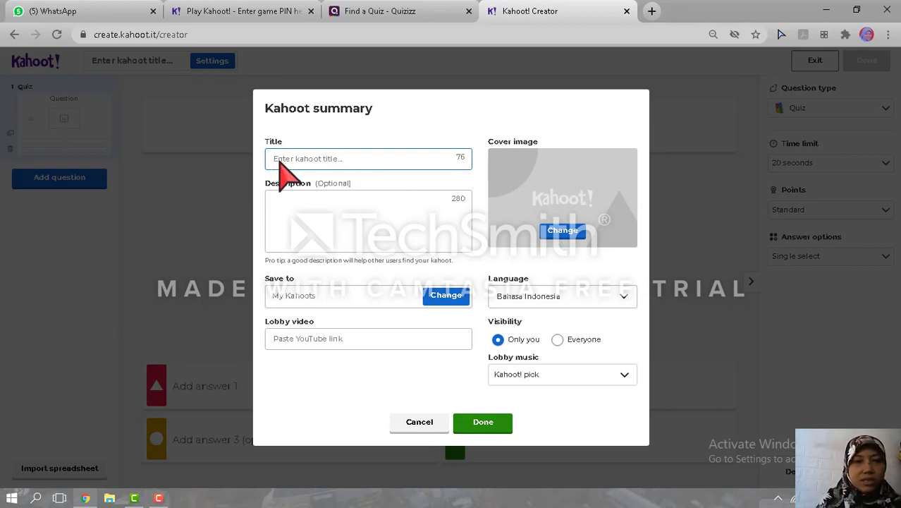
pyautogui.write('Suhu dan Kalor')
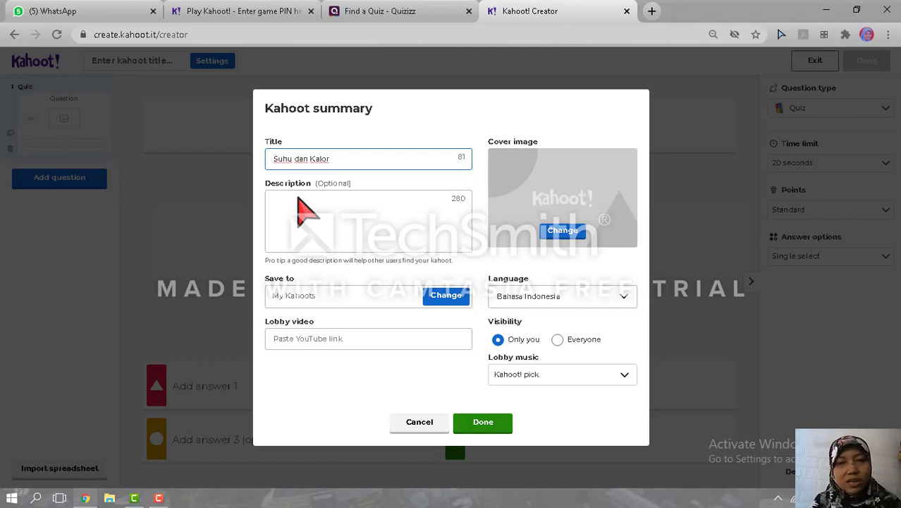
pyautogui.click(299, 206)
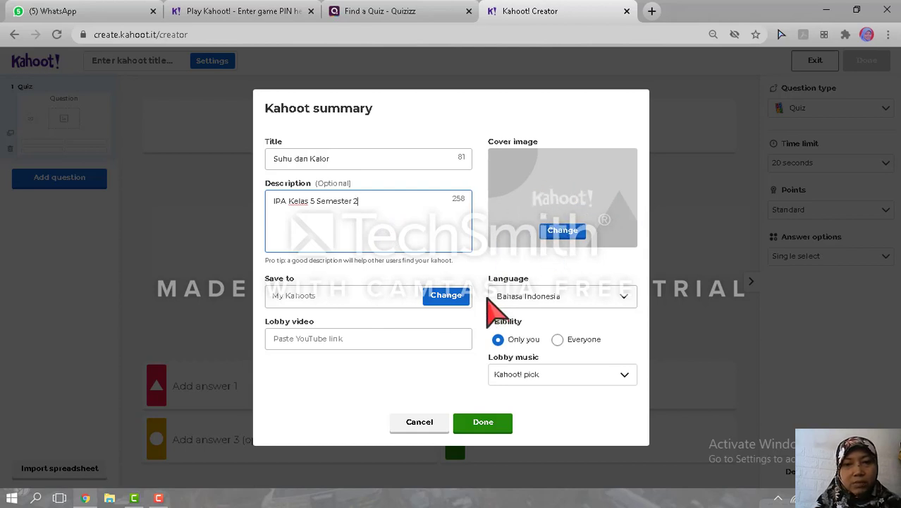
pyautogui.click(503, 433)
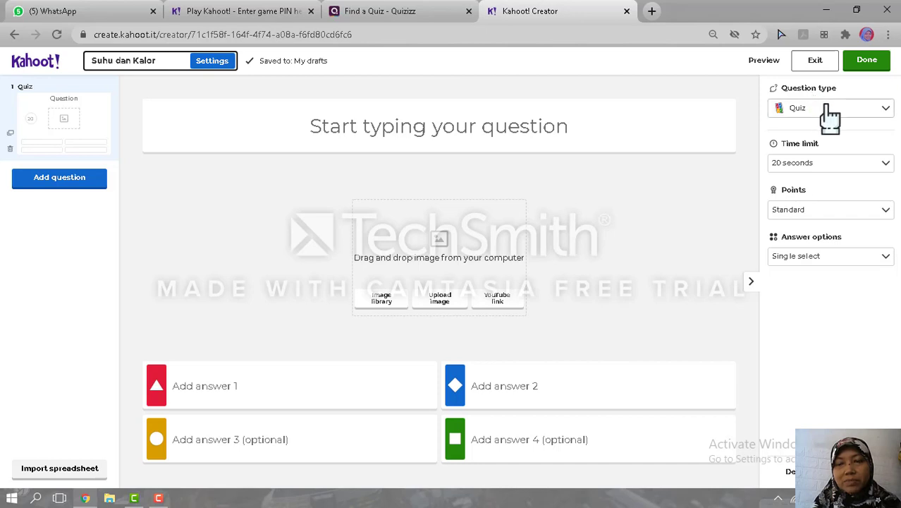
# Review the available choices for question type, time limit, points and answer options of the first question
pyautogui.click(887, 110)
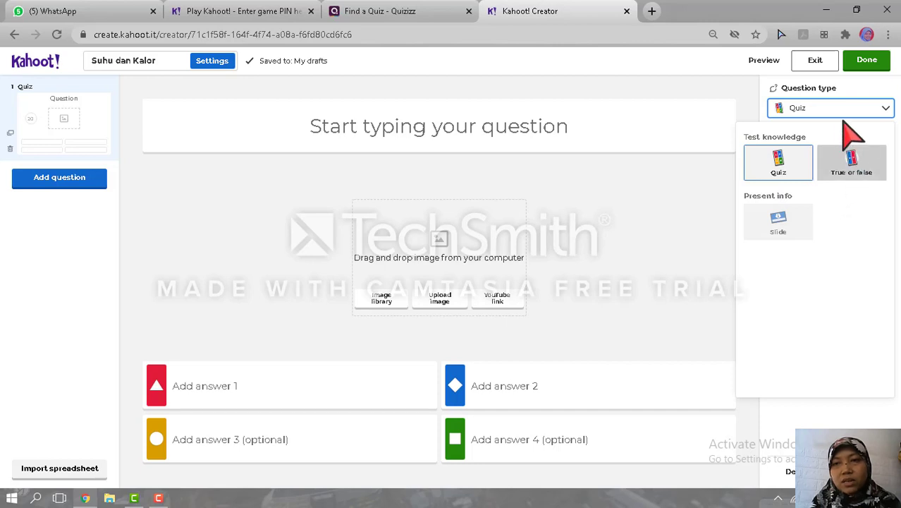
pyautogui.click(800, 168)
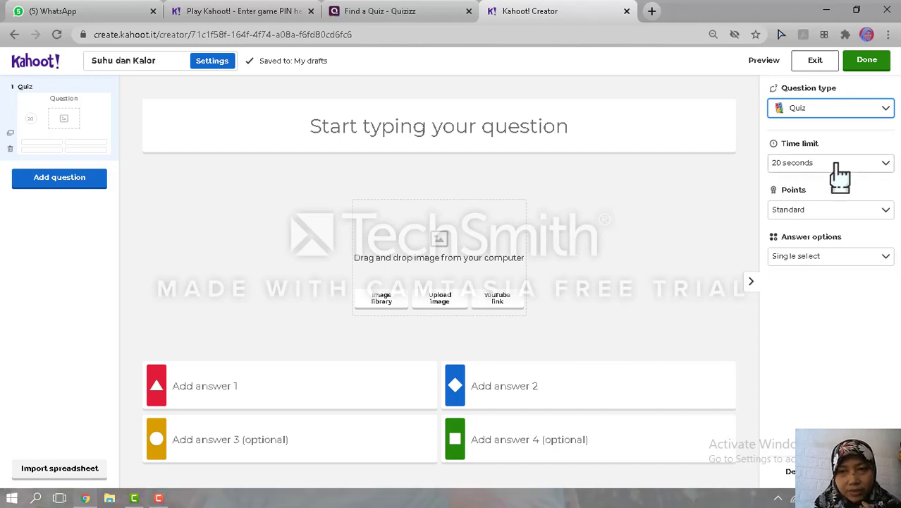
pyautogui.click(887, 165)
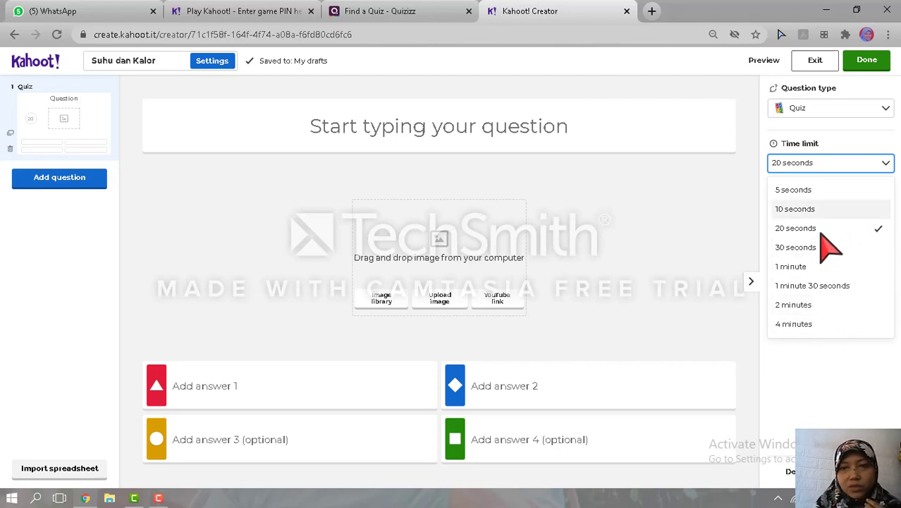
pyautogui.click(836, 166)
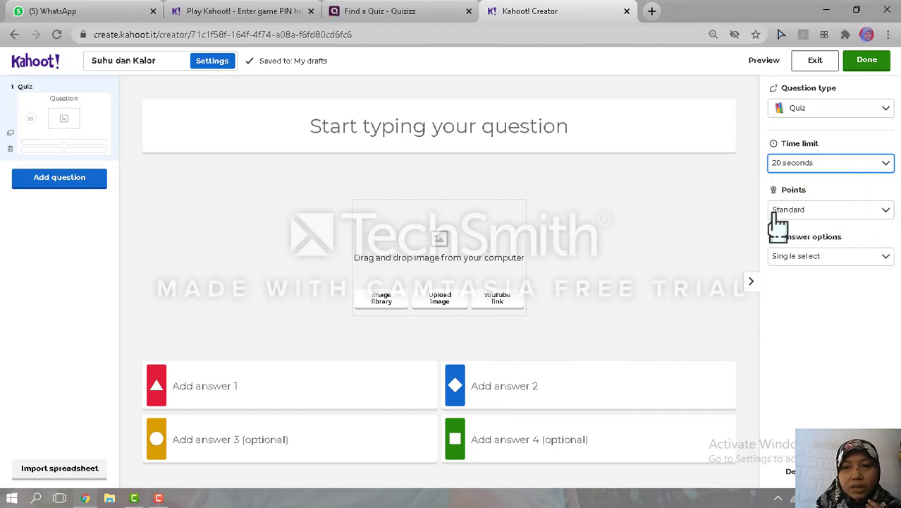
pyautogui.click(887, 210)
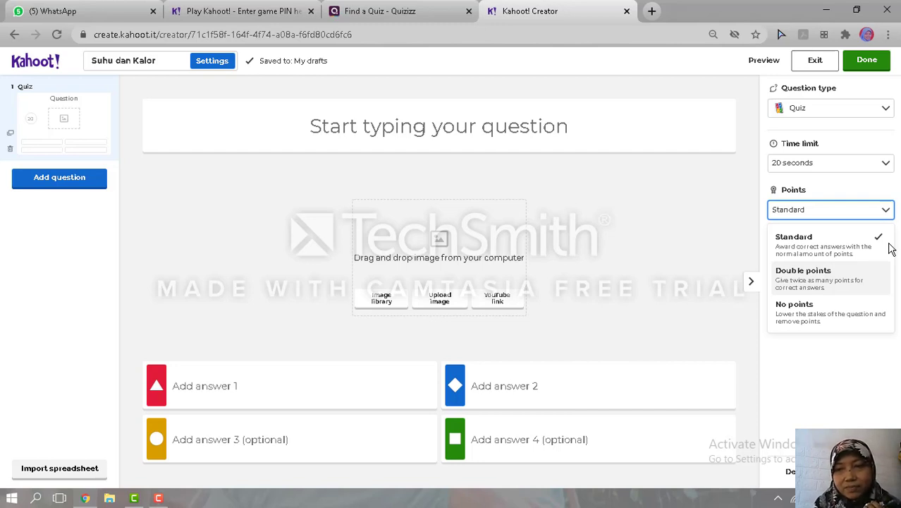
pyautogui.click(833, 378)
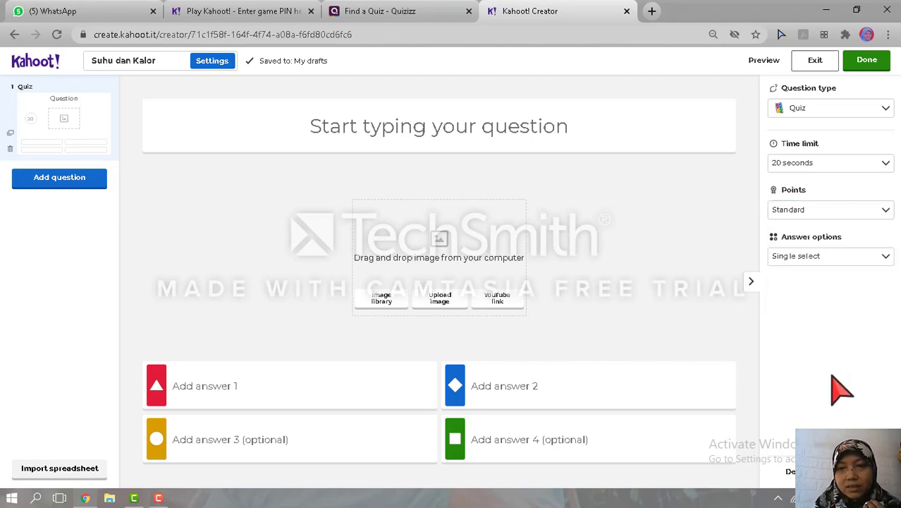
pyautogui.click(887, 258)
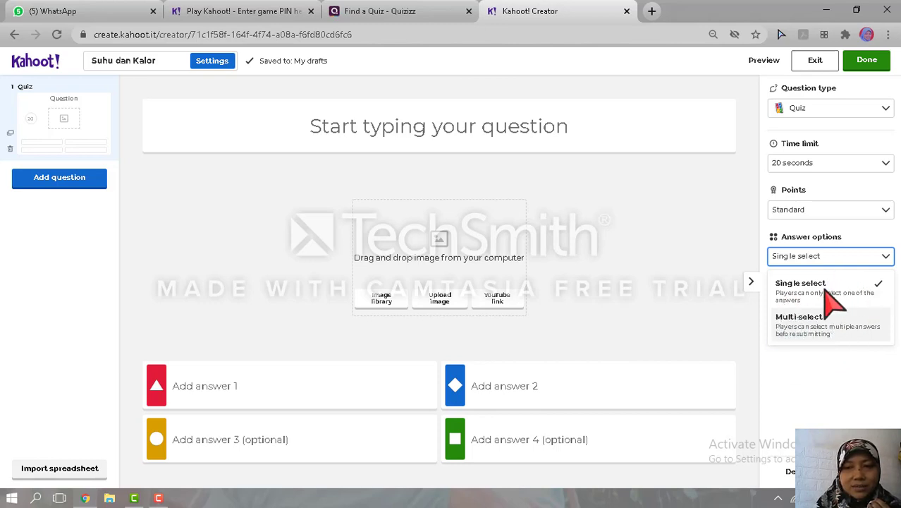
pyautogui.click(813, 377)
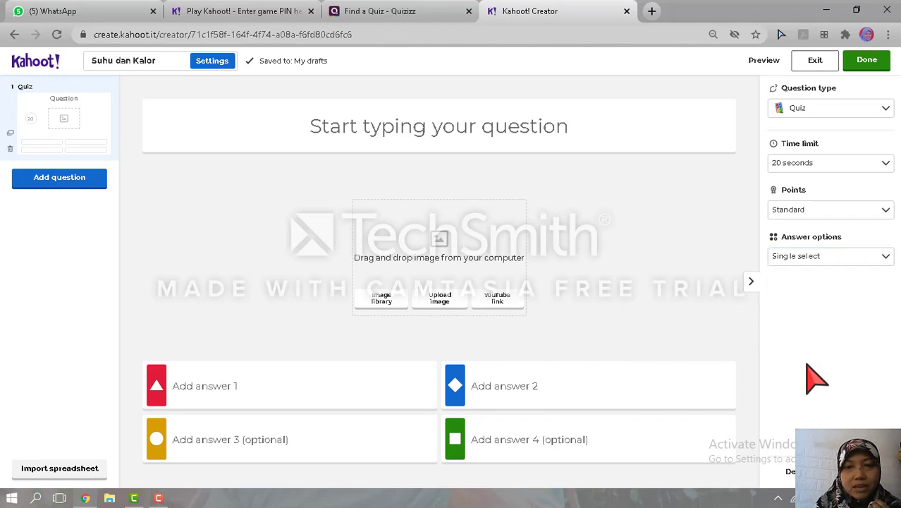
# Enter "Berikut merupakan jenis perpindahan kalor, kecuali ..." as the text of the first question
pyautogui.click(326, 134)
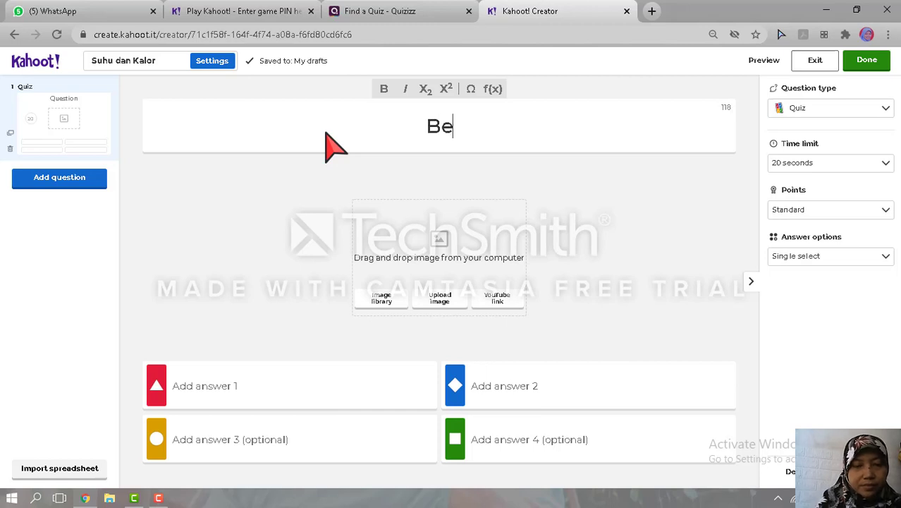
pyautogui.write('Berikut ')
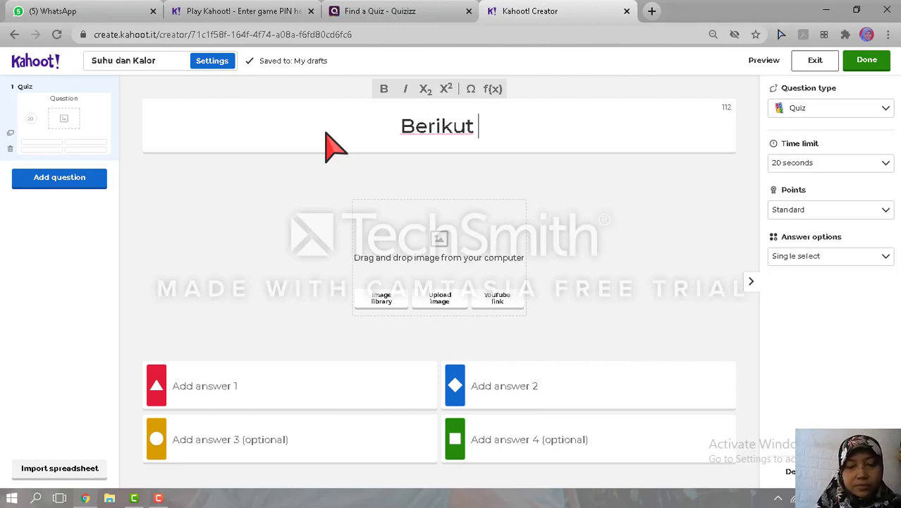
pyautogui.write('meru')
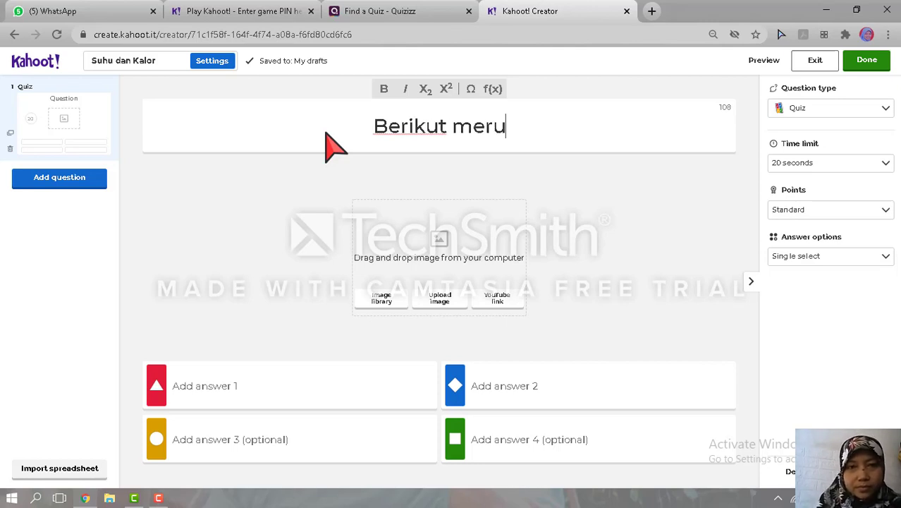
pyautogui.write('pakan ')
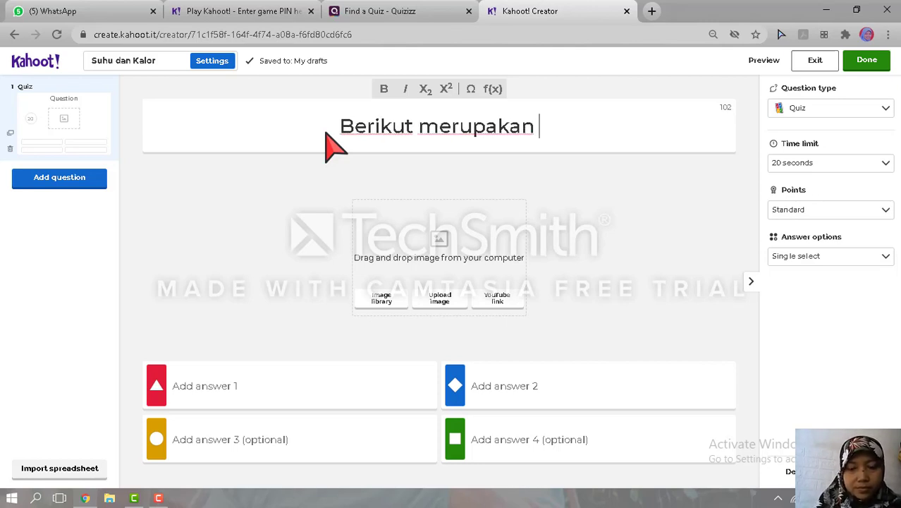
pyautogui.write('jenis per')
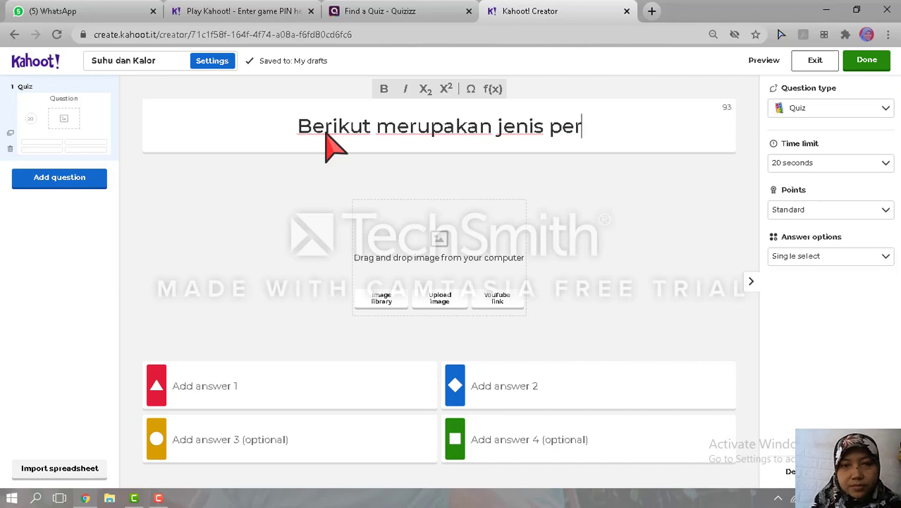
pyautogui.write('pindahan ')
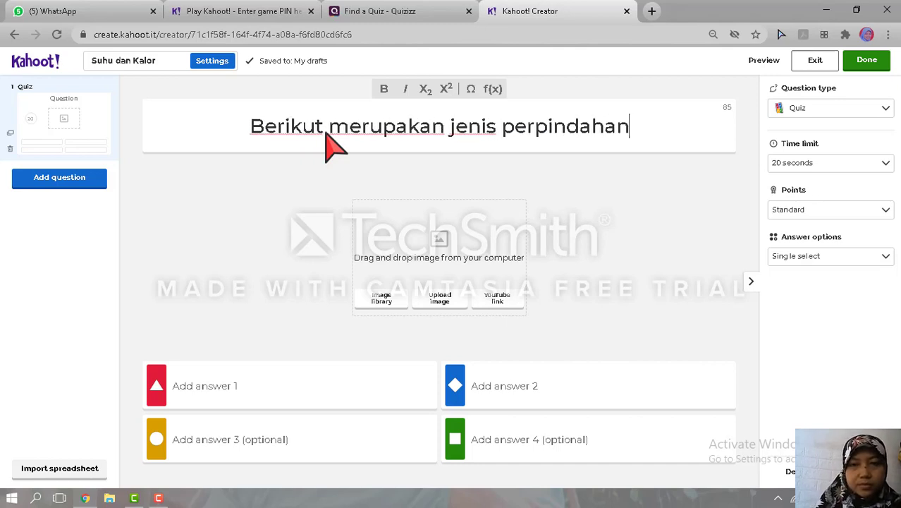
pyautogui.write('kalor ')
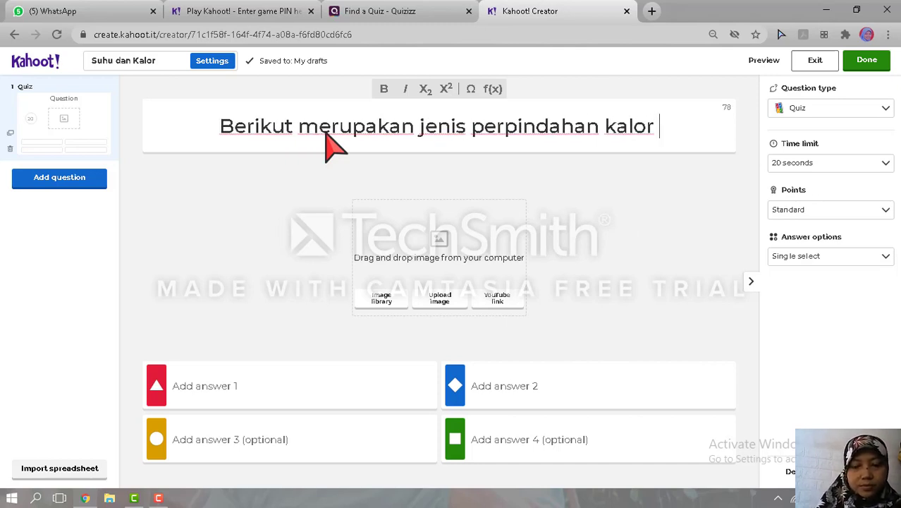
pyautogui.write('keculai')
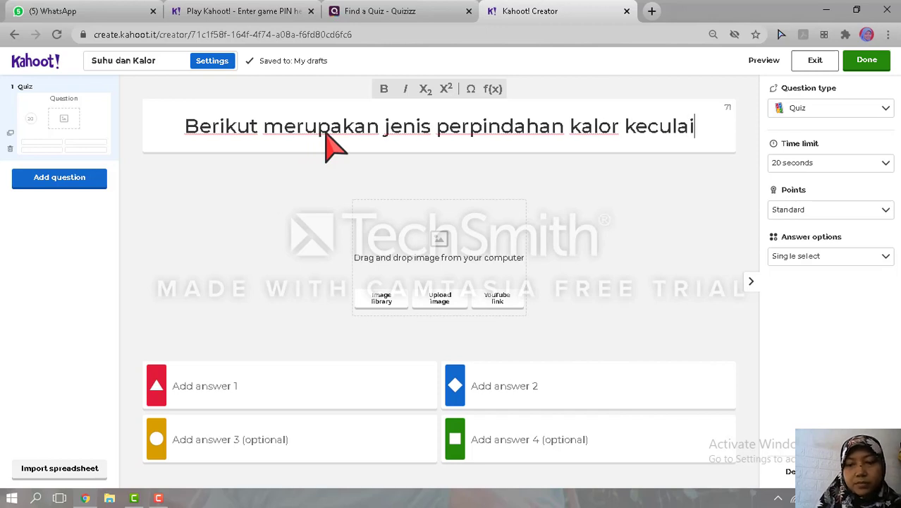
pyautogui.press('BackSpace')
pyautogui.press('BackSpace')
pyautogui.press('BackSpace')
pyautogui.write('ali')
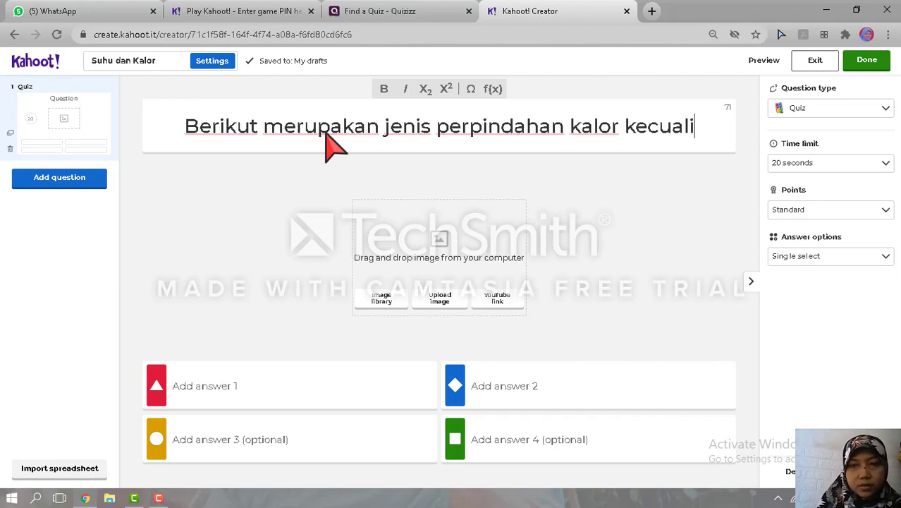
pyautogui.click(620, 129)
pyautogui.write(',')
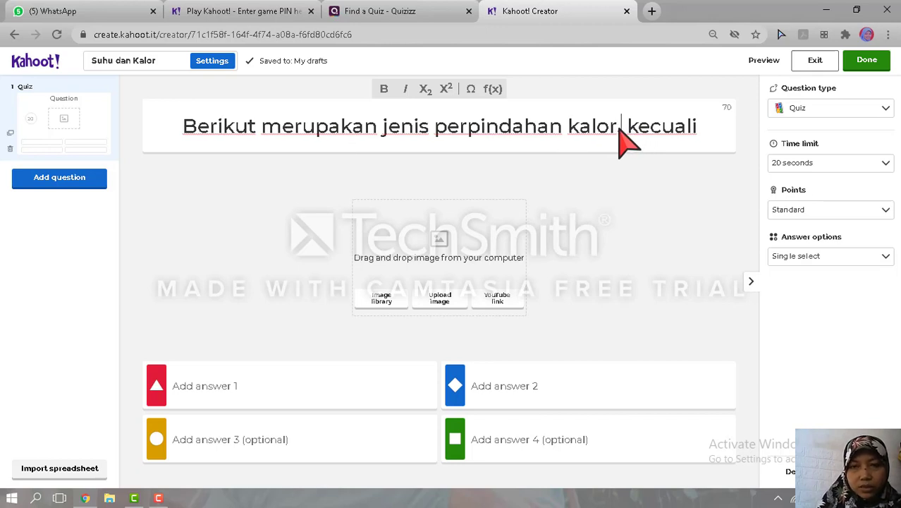
pyautogui.write(' ...')
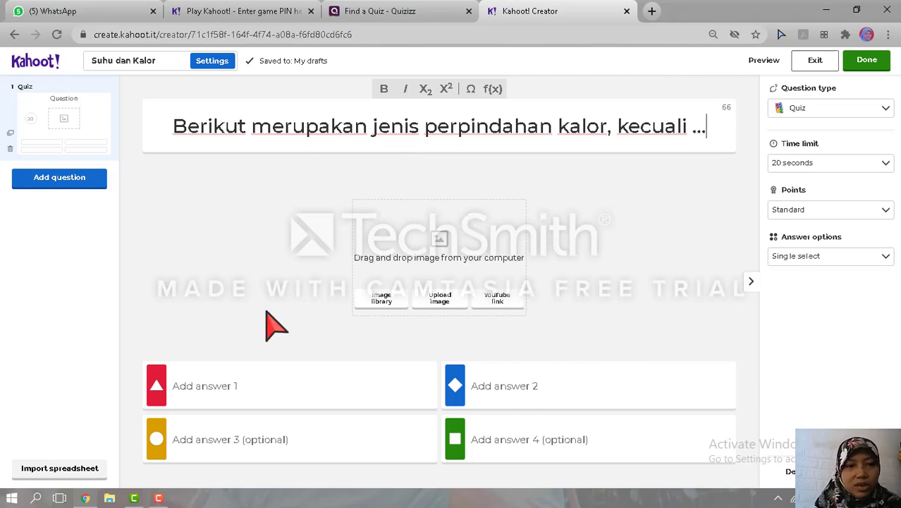
# Fill in answer 1 with "konduksi", answer 3 with "konveksi" and answer 2 with "radiasi"
pyautogui.click(227, 405)
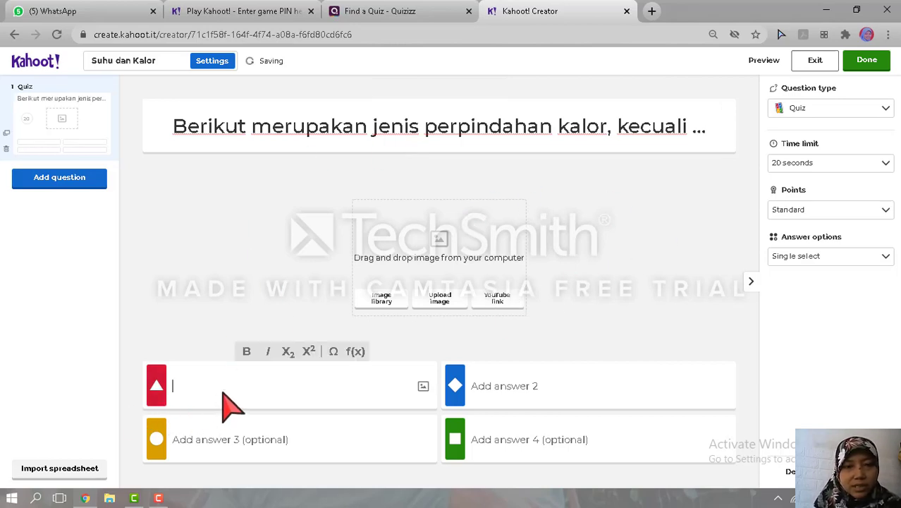
pyautogui.write('kons')
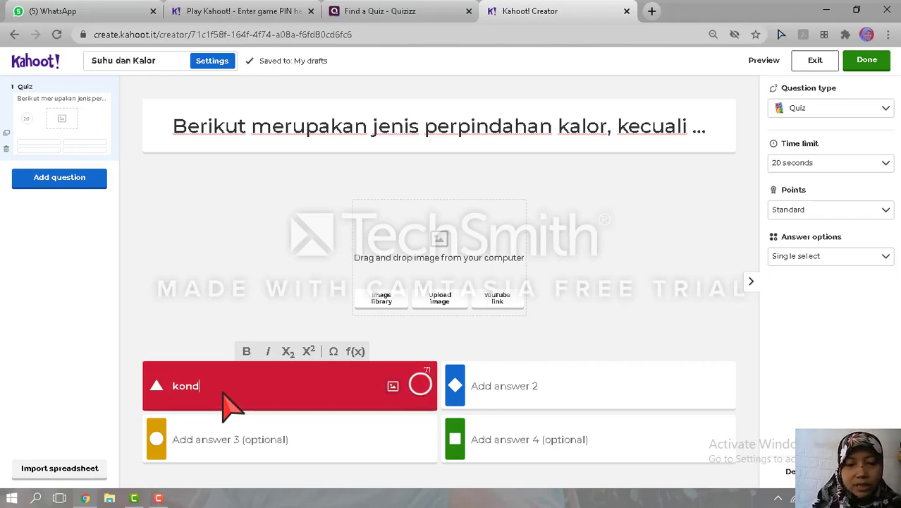
pyautogui.write('uksi')
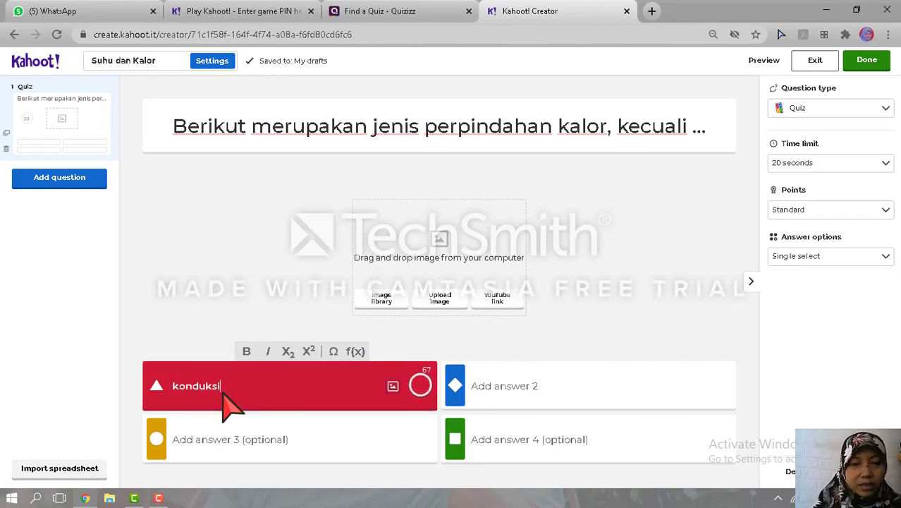
pyautogui.click(211, 441)
pyautogui.write('kon')
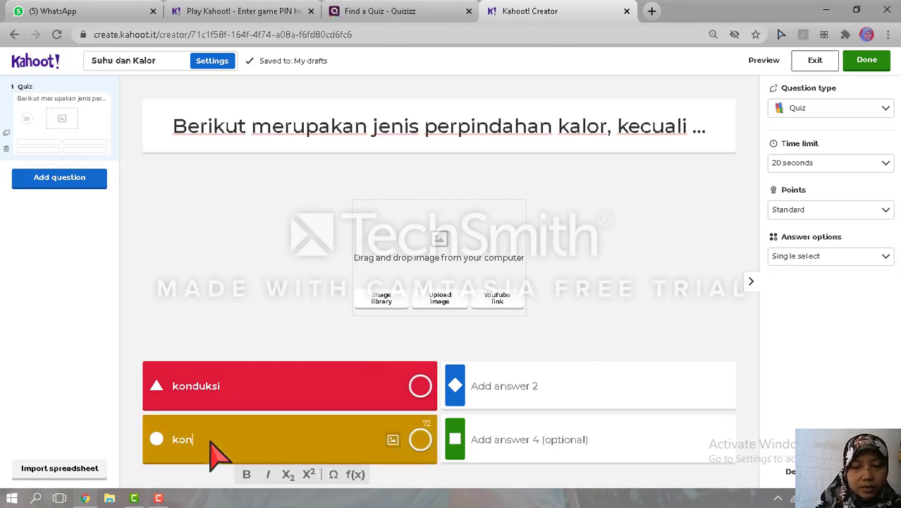
pyautogui.write('veksi')
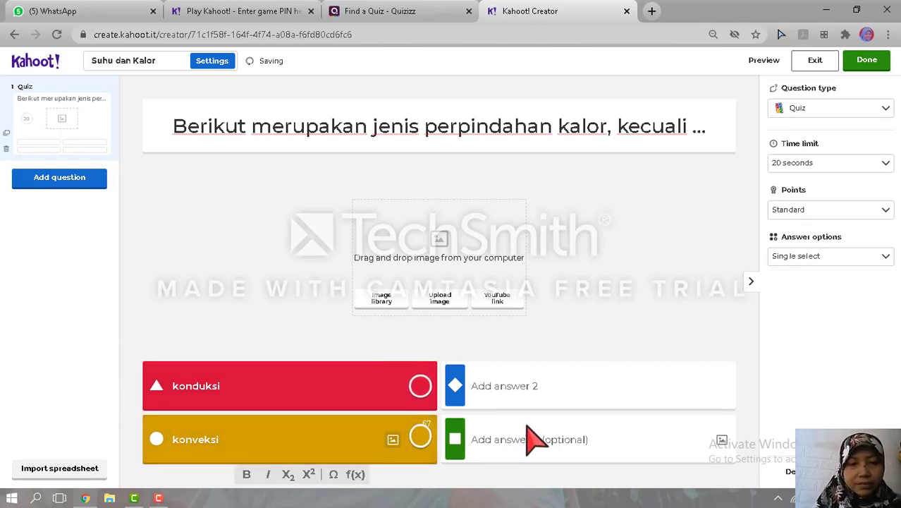
pyautogui.click(536, 399)
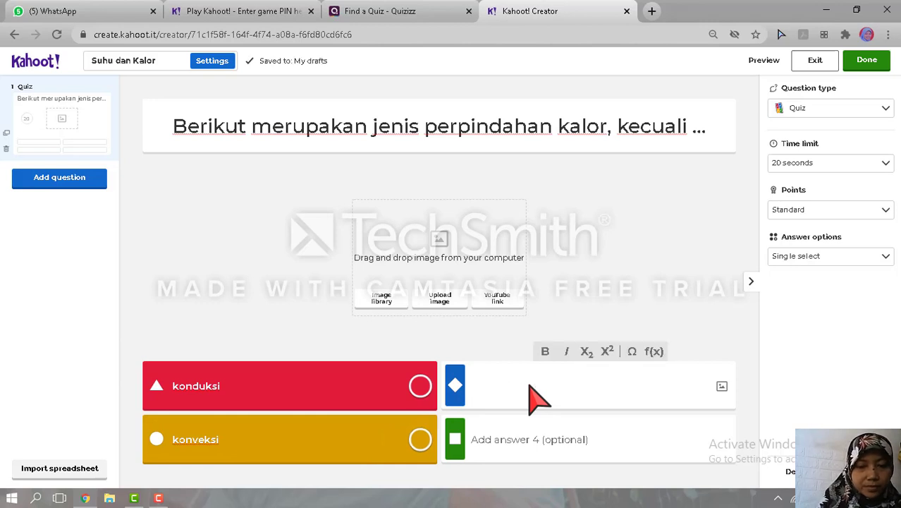
pyautogui.write('radi')
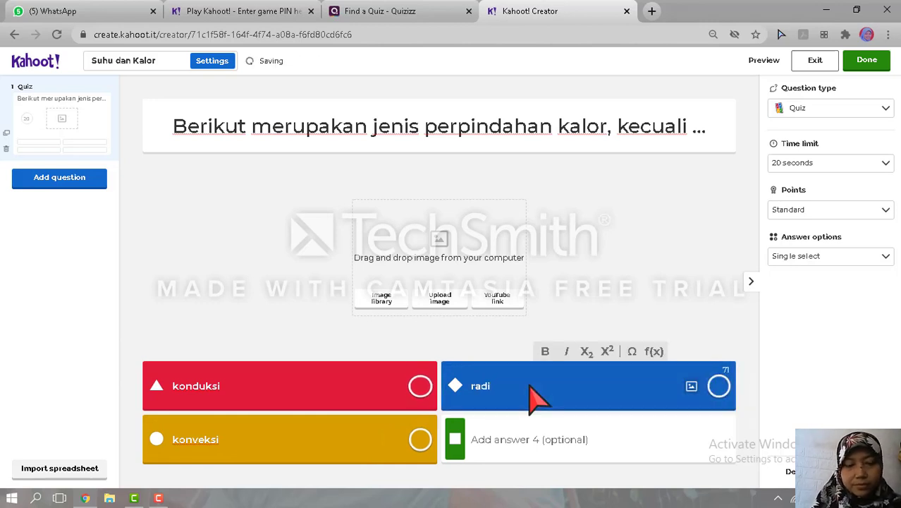
pyautogui.write('asi')
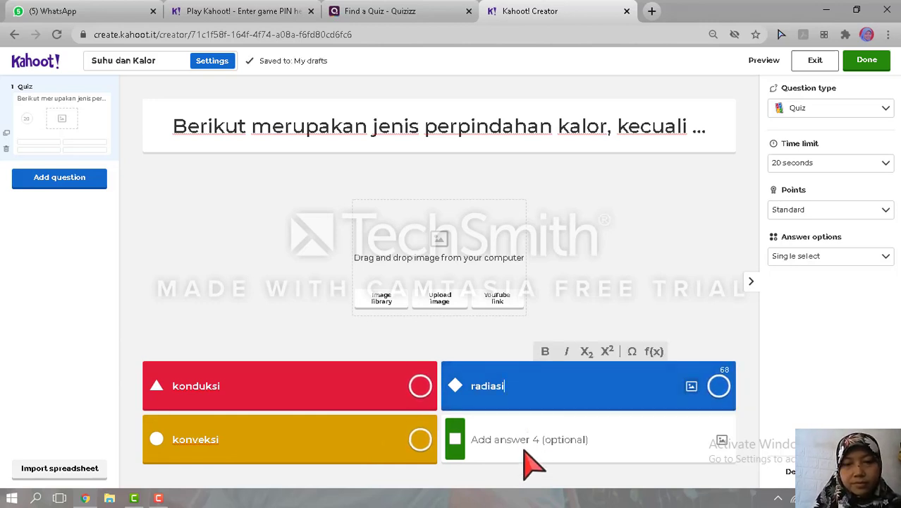
# Fill in answer 4 with "panas" and mark it as the correct answer
pyautogui.click(504, 441)
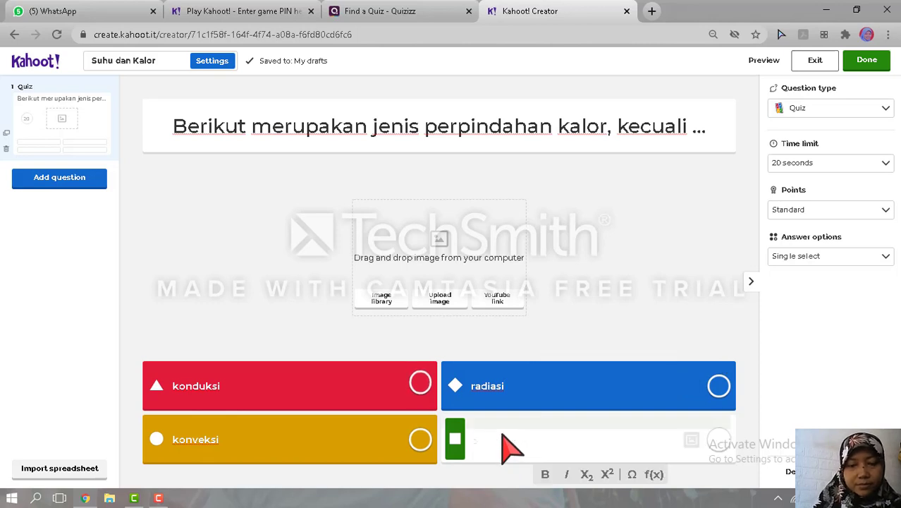
pyautogui.write('panas')
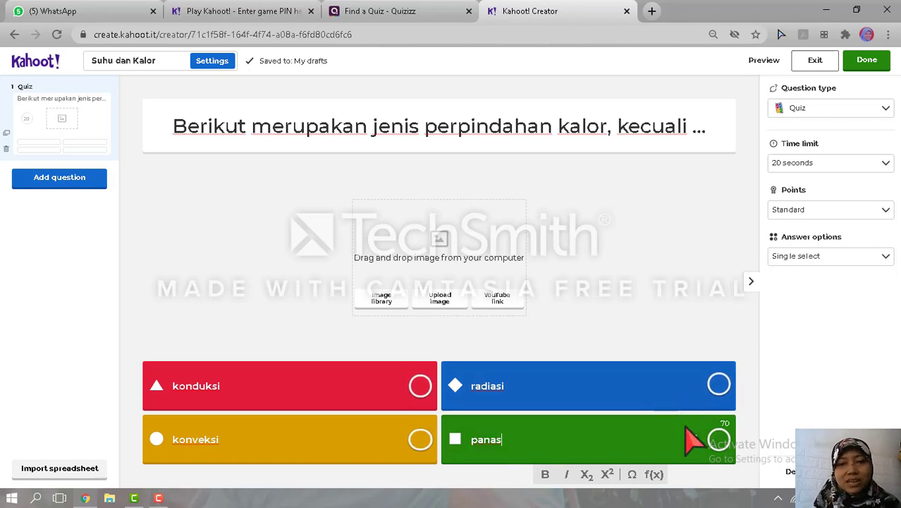
pyautogui.click(718, 440)
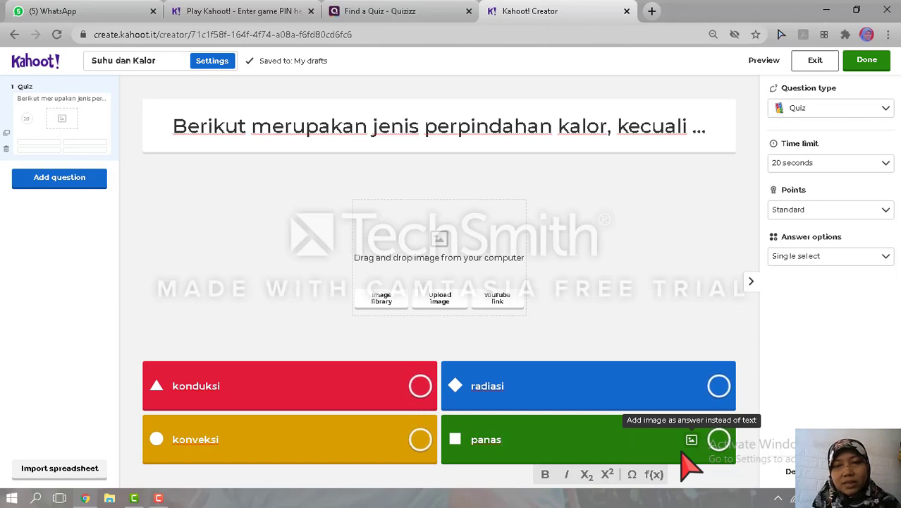
pyautogui.click(719, 443)
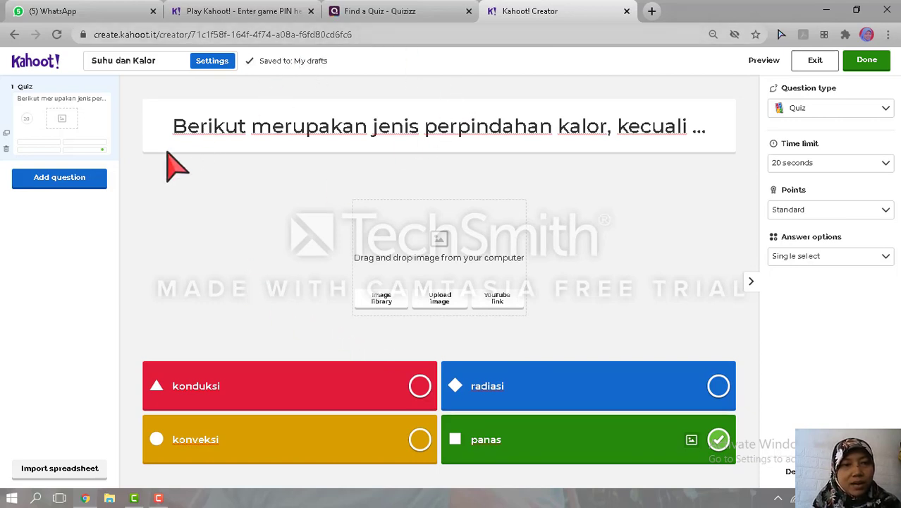
# Add a second question of the True or false type and check its available points choices
pyautogui.click(70, 185)
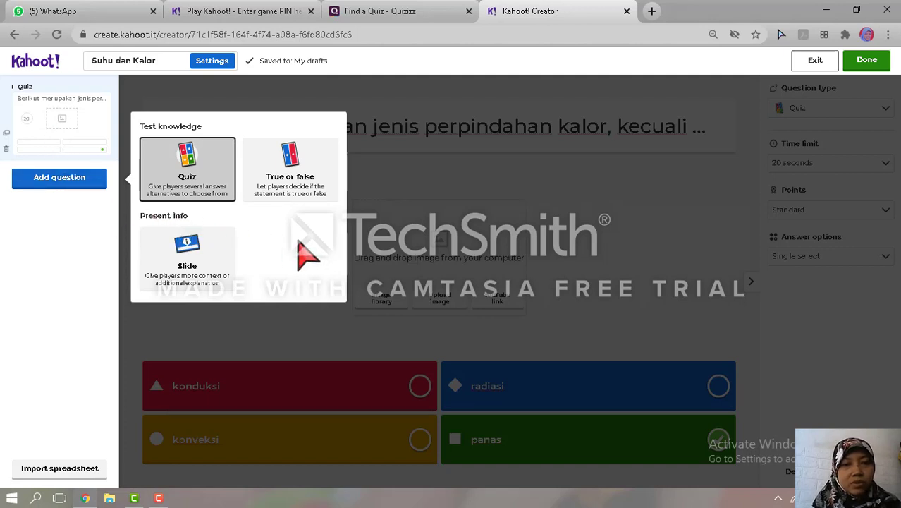
pyautogui.click(309, 192)
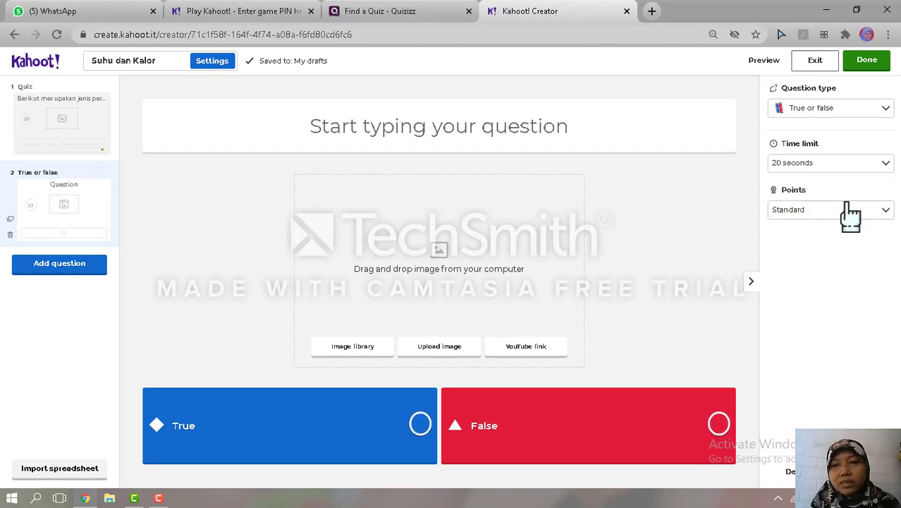
pyautogui.click(886, 212)
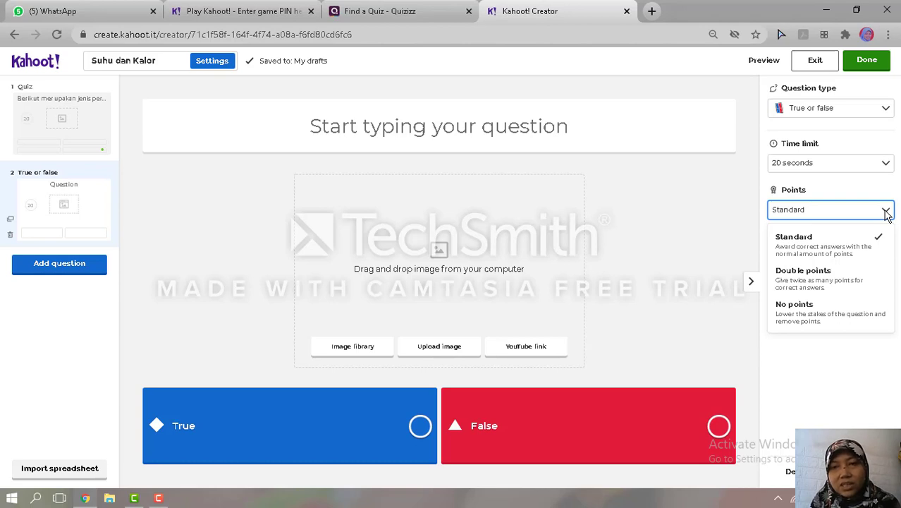
pyautogui.click(886, 211)
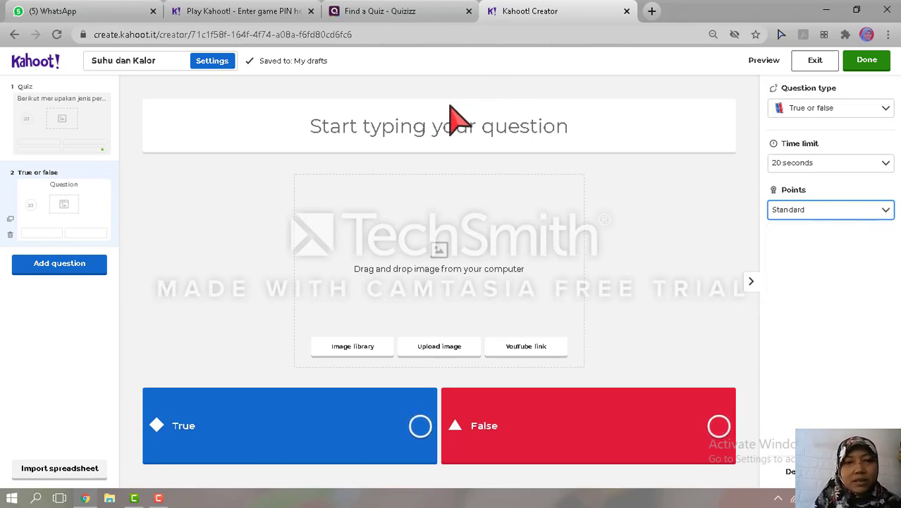
# Enter "Berikut ini merupakan contoh peristiwa konveksi." as the text of the second question
pyautogui.click(432, 139)
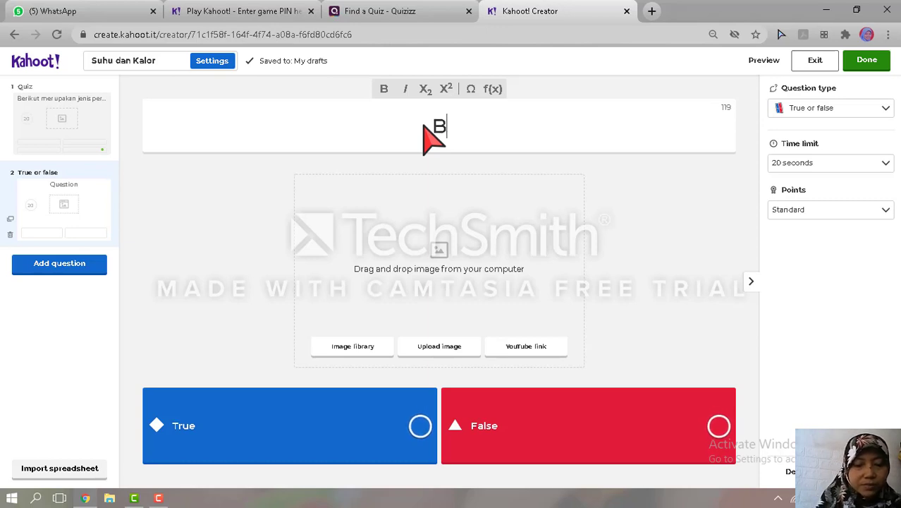
pyautogui.write('t ')
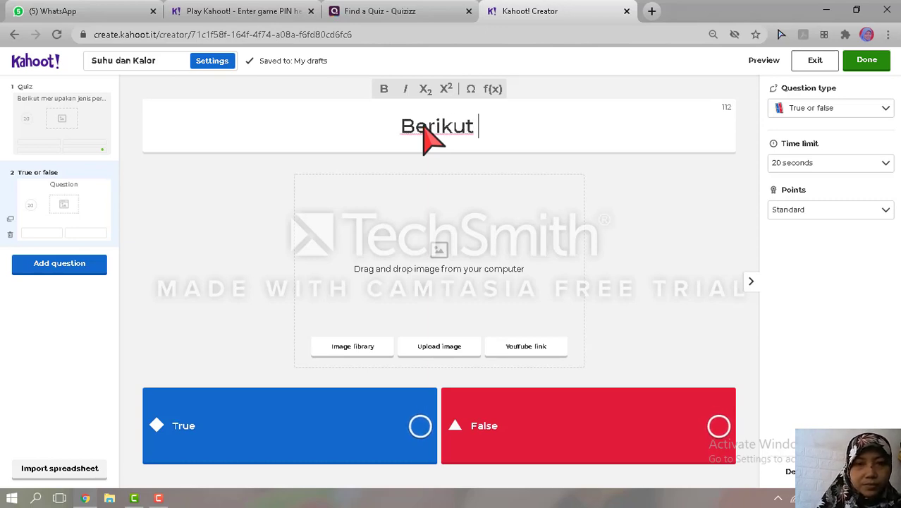
pyautogui.write('ini merupakan ')
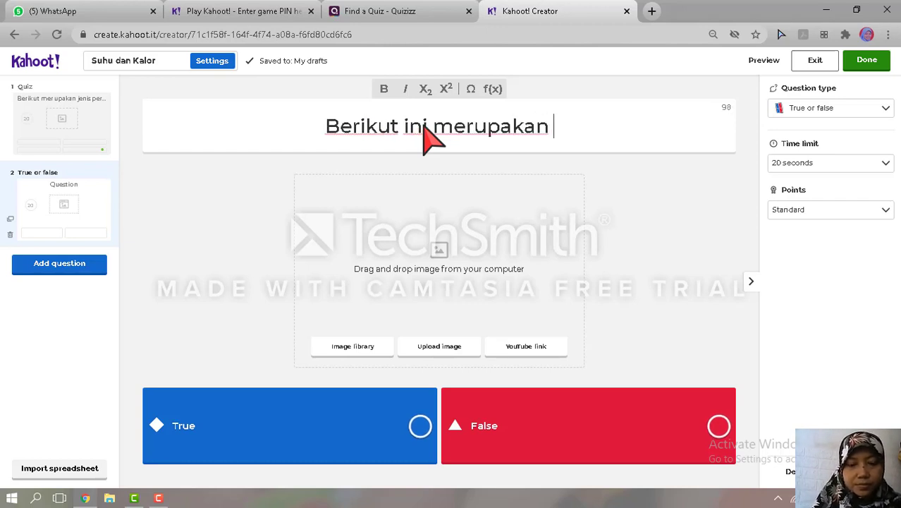
pyautogui.write('contoh')
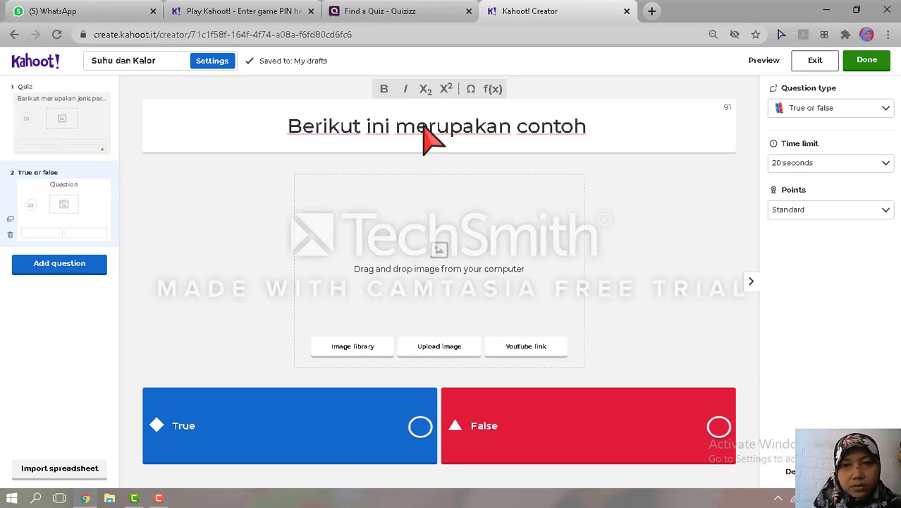
pyautogui.write('pero')
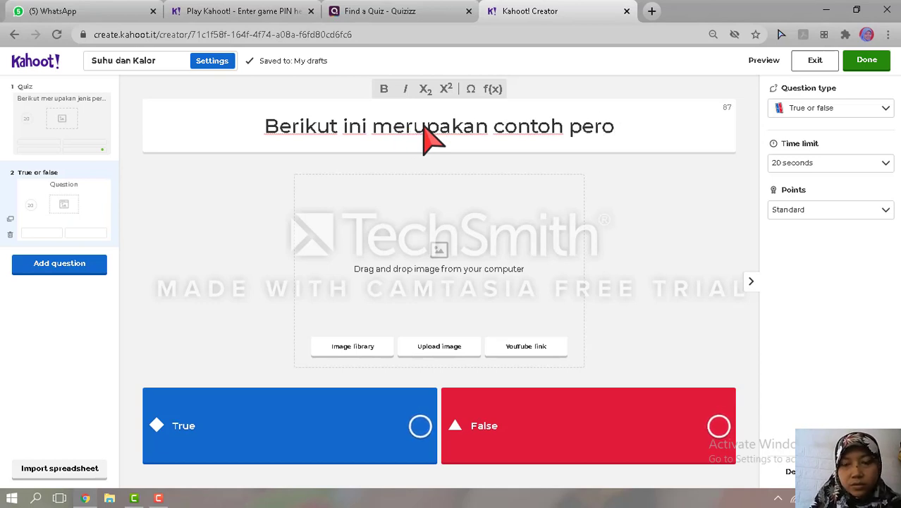
pyautogui.press('BackSpace')
pyautogui.write('istiwa')
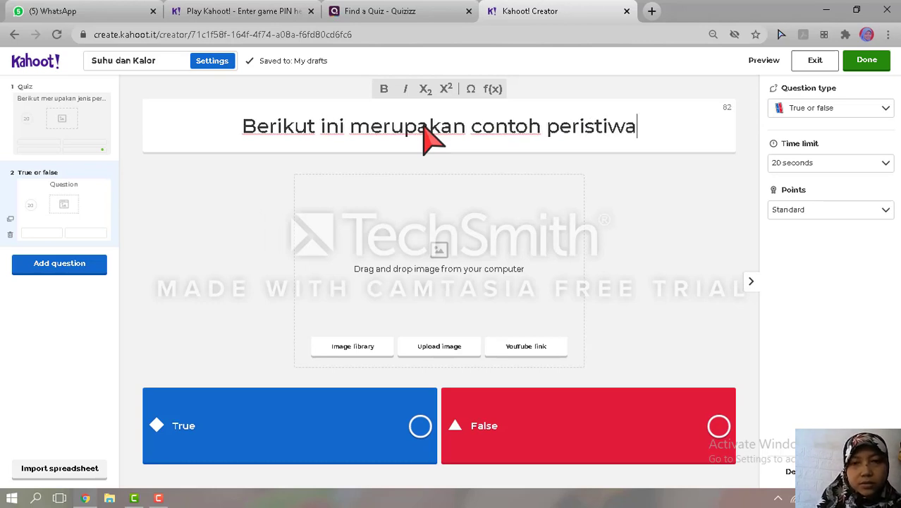
pyautogui.write(' konve')
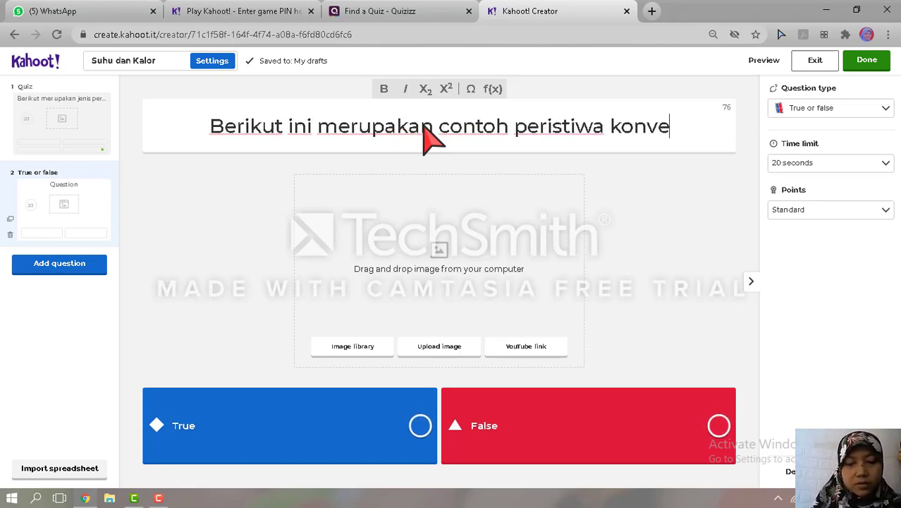
pyautogui.write('ksi.')
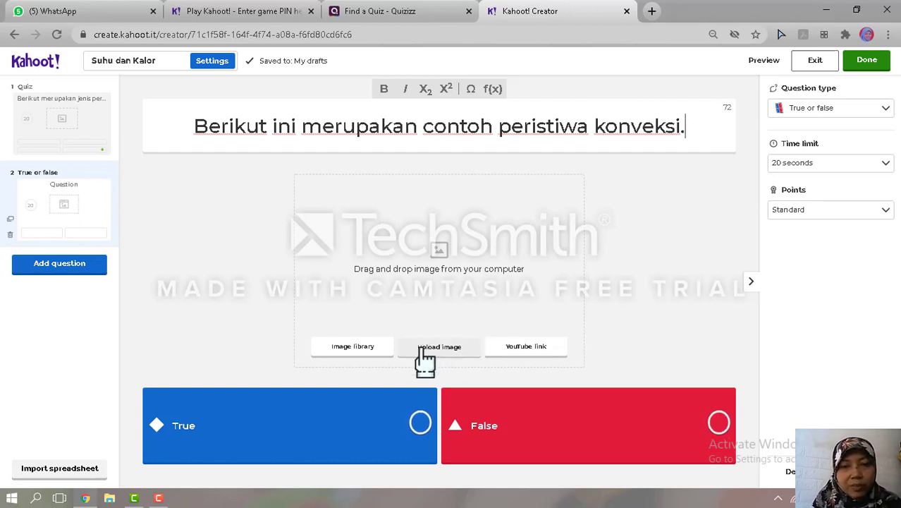
# Insert the solar panel photo from the image library's Science & Technology category into the second question and mark False as the correct answer
pyautogui.click(352, 347)
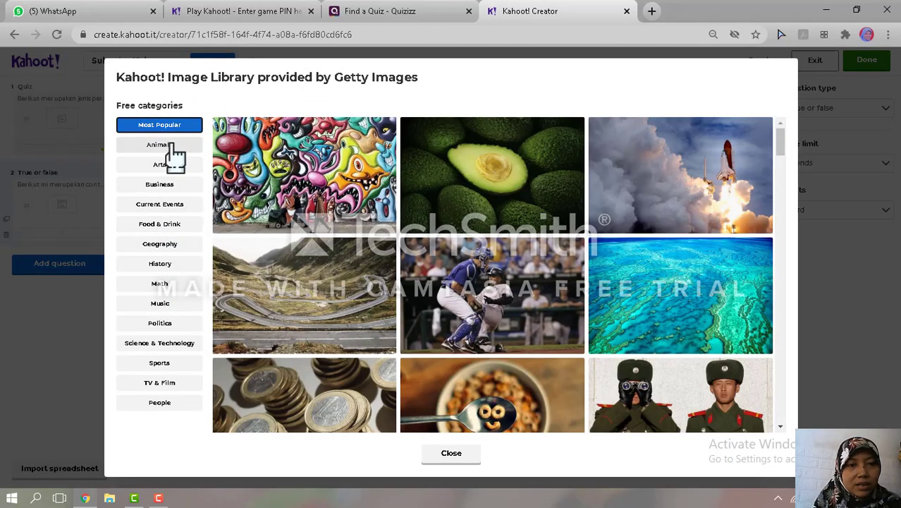
pyautogui.click(172, 144)
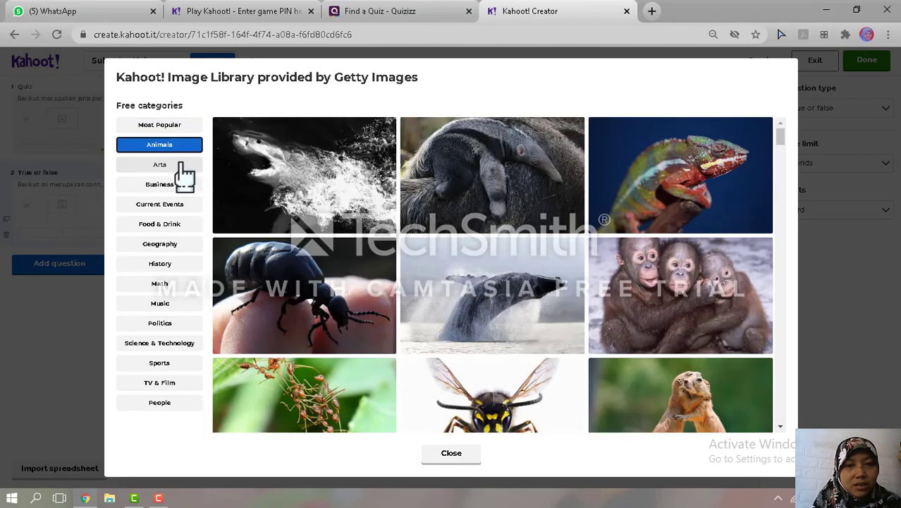
pyautogui.click(180, 165)
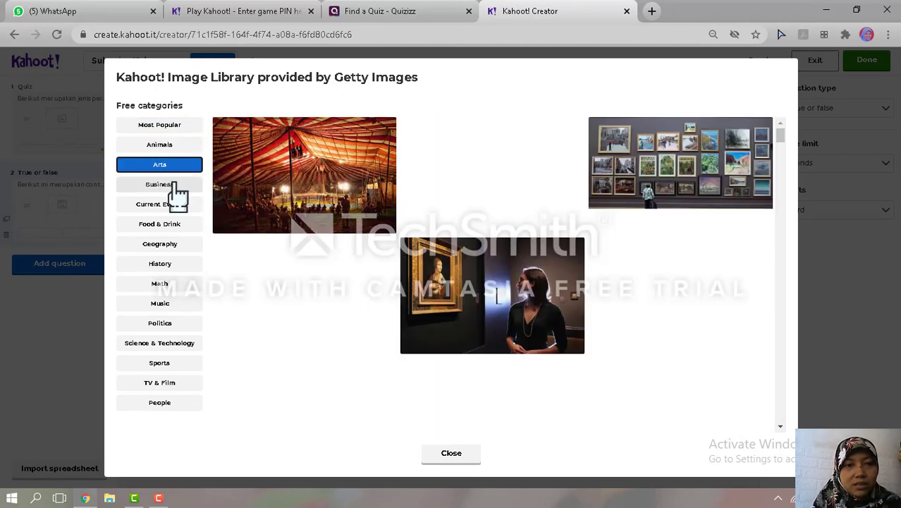
pyautogui.click(178, 189)
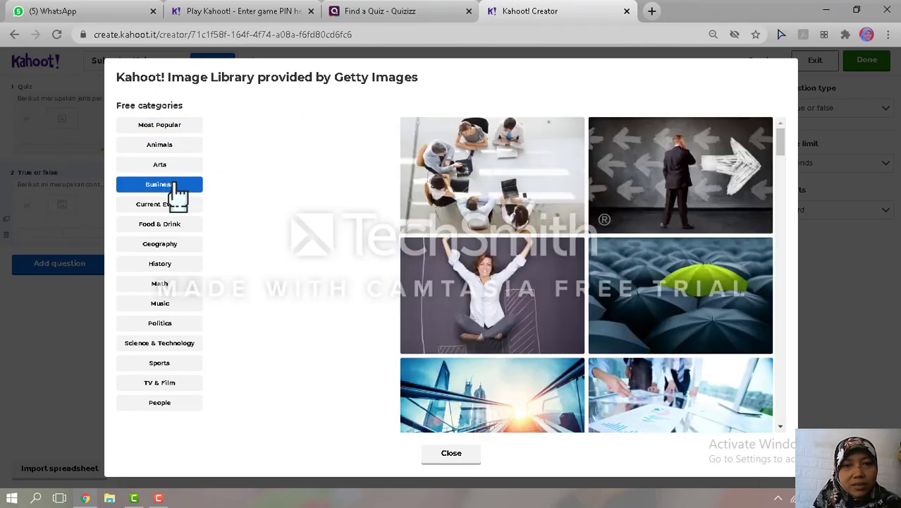
pyautogui.click(180, 226)
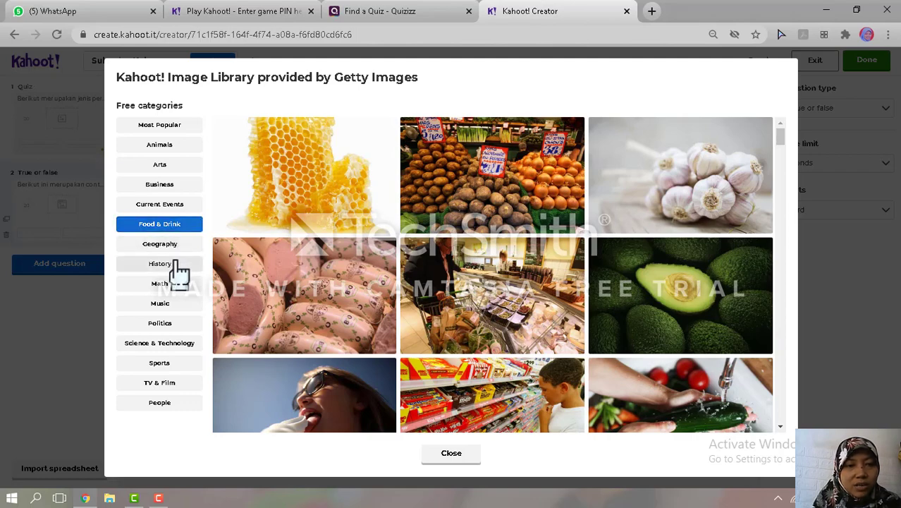
pyautogui.click(180, 268)
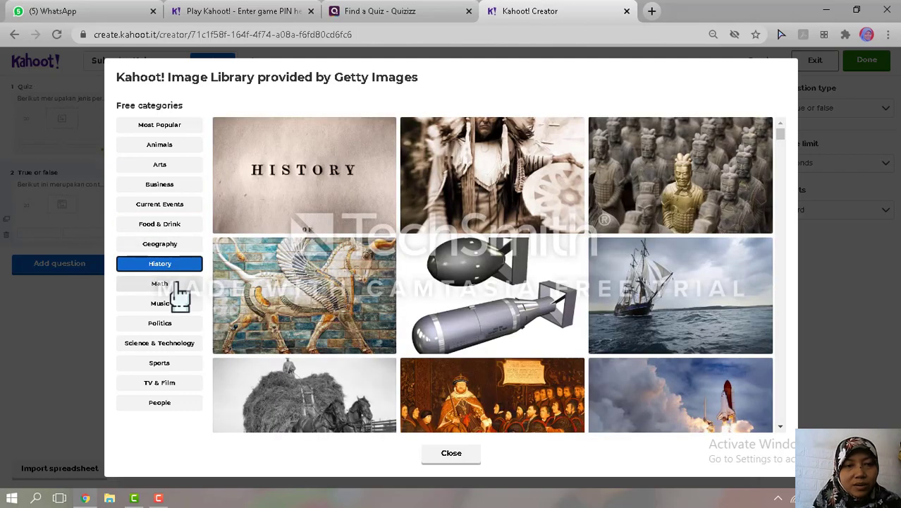
pyautogui.click(178, 287)
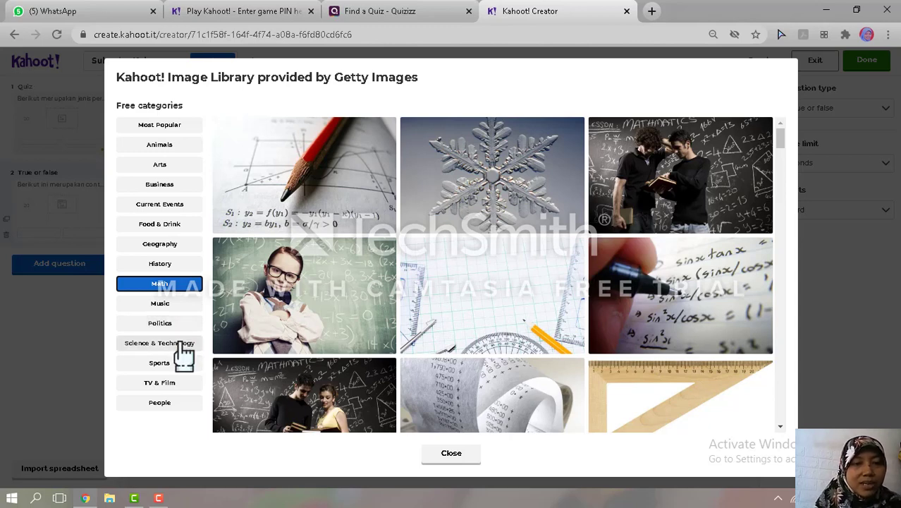
pyautogui.click(180, 343)
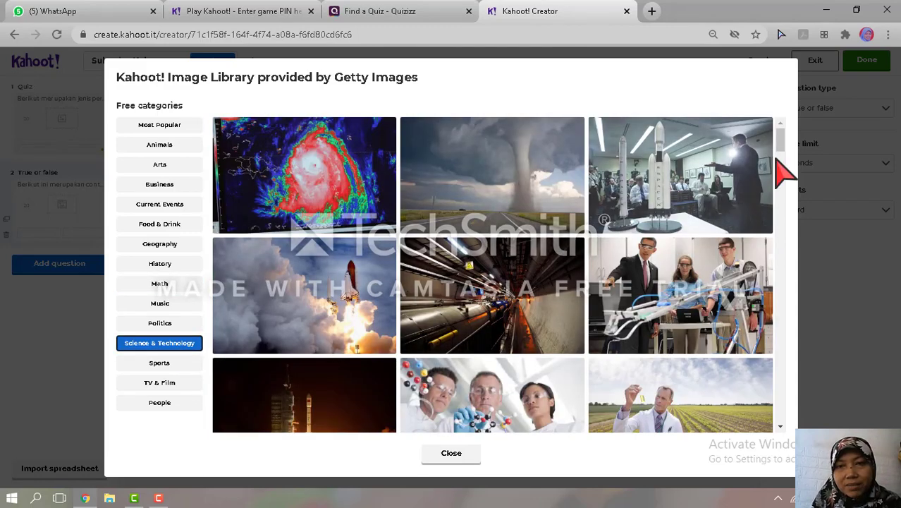
pyautogui.moveTo(780, 148); pyautogui.dragTo(782, 174)
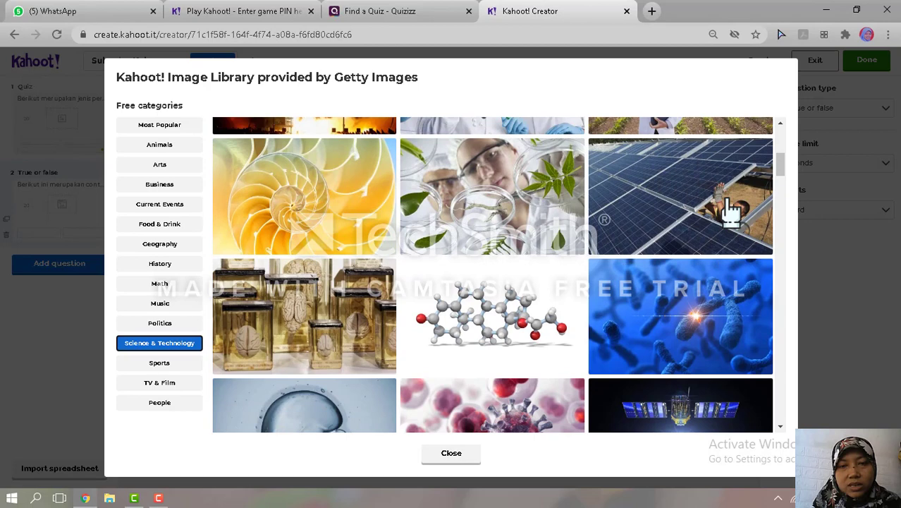
pyautogui.click(695, 226)
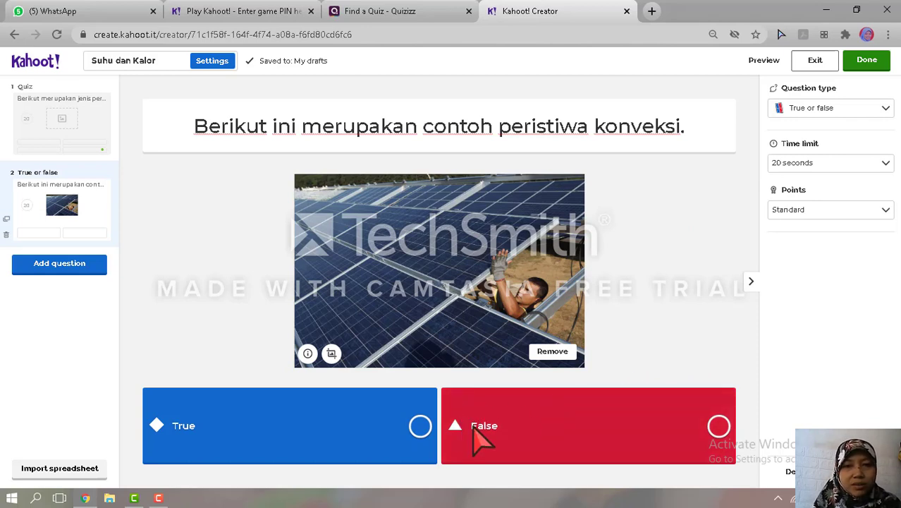
pyautogui.click(718, 426)
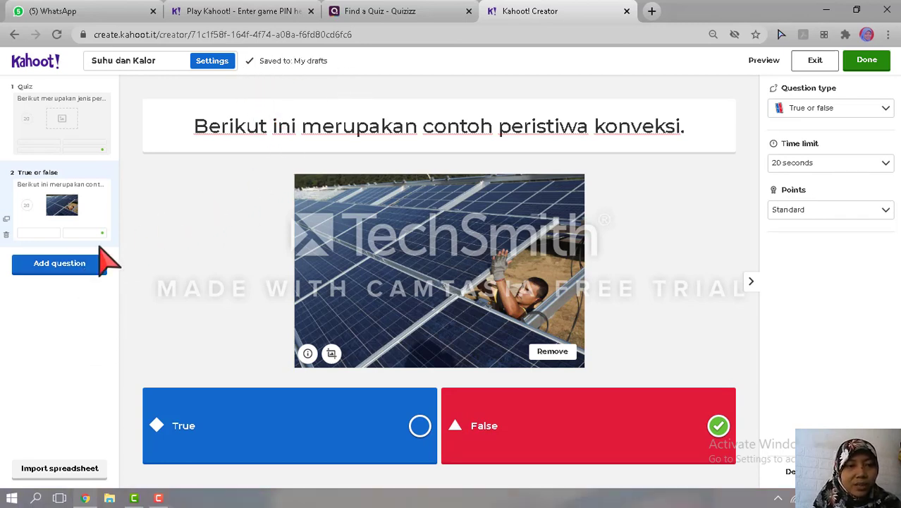
# Add a third question of the True or false type
pyautogui.click(46, 265)
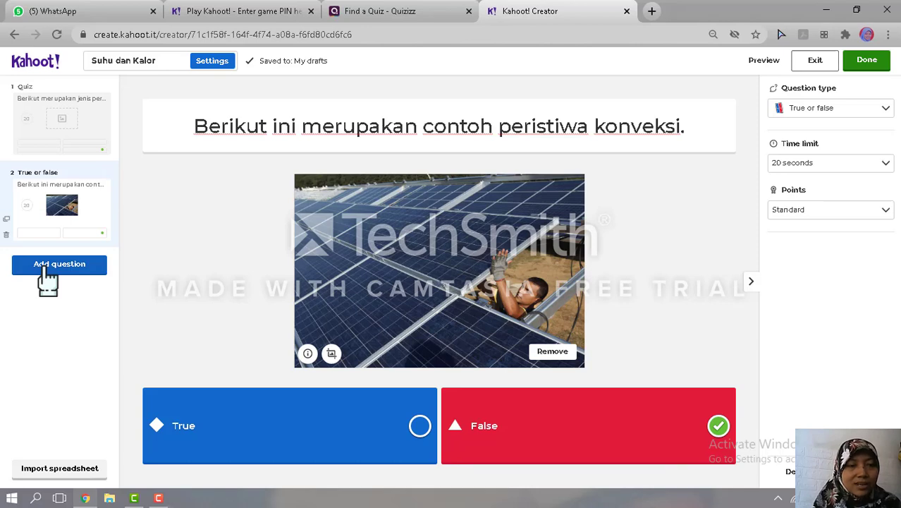
pyautogui.click(48, 269)
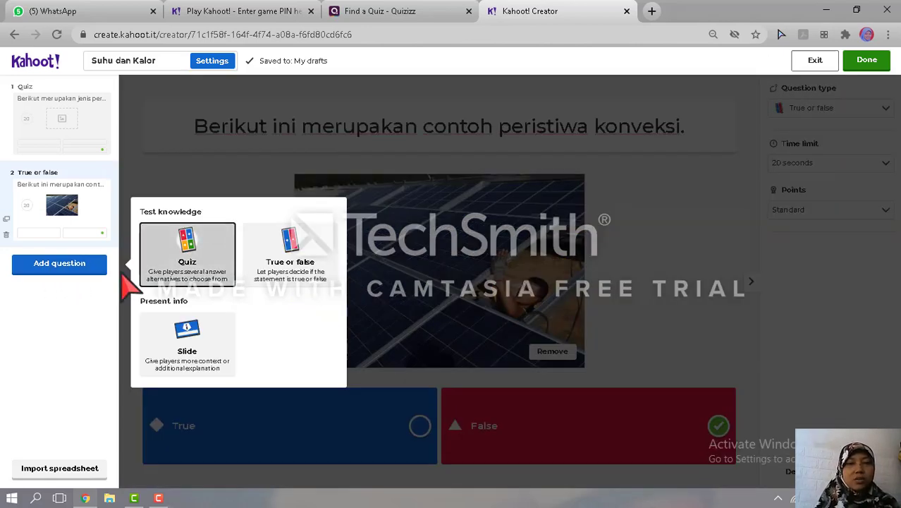
pyautogui.click(293, 267)
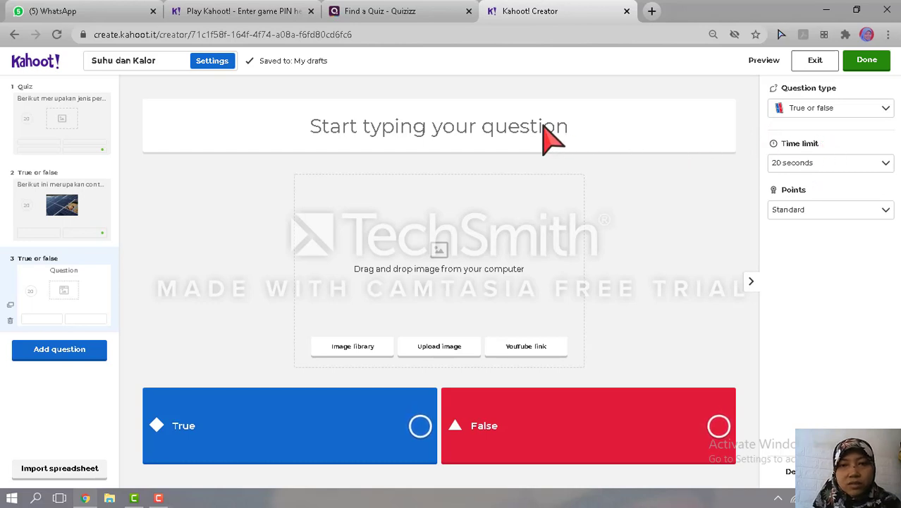
# Enter "Kalor berpindah dari benda bersuhu tinggi ke benda bersuhu rendah." as the third question's text and mark True as the correct answer
pyautogui.click(516, 140)
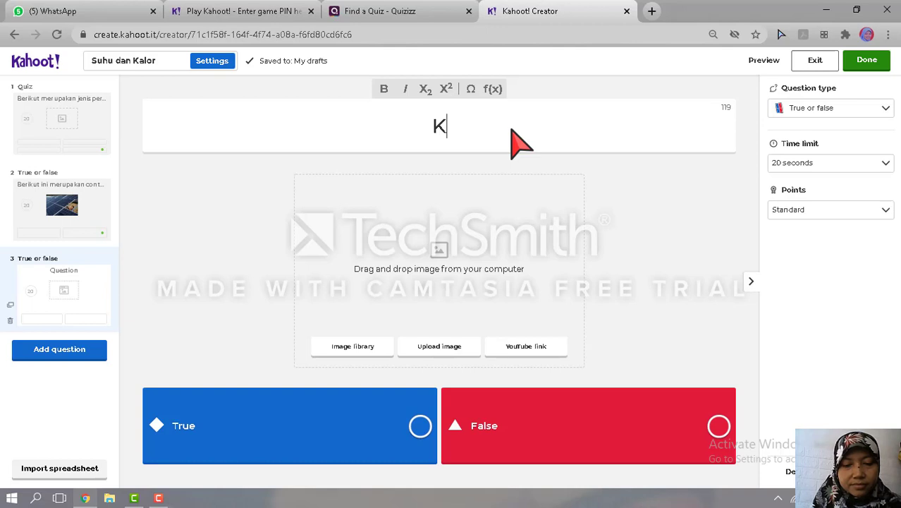
pyautogui.write('b')
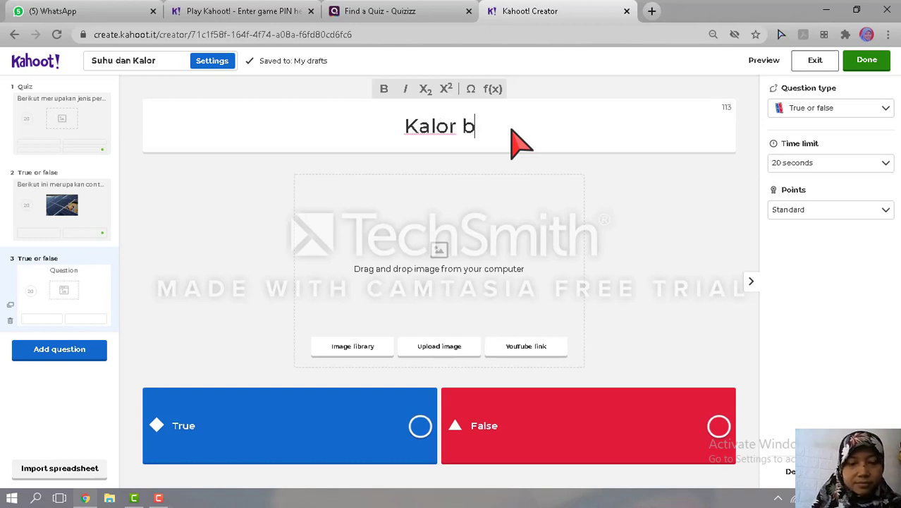
pyautogui.write('erpindah ')
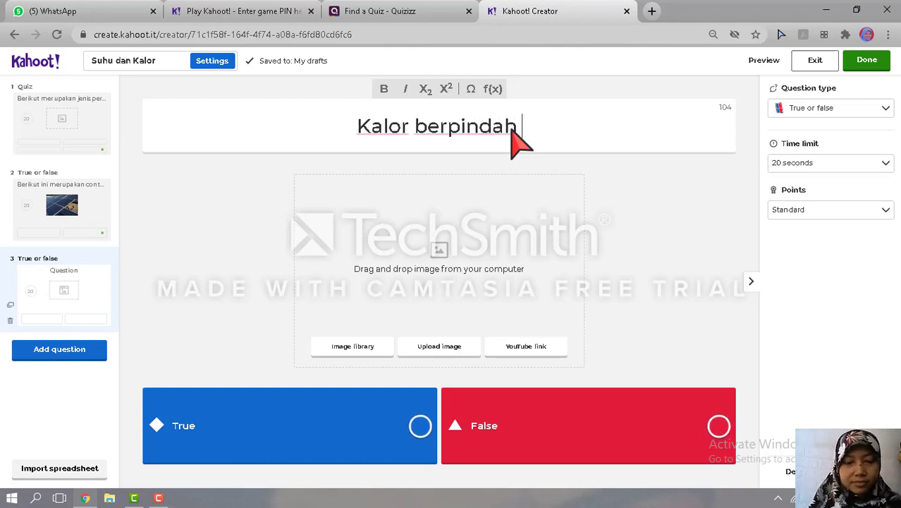
pyautogui.write('dari ben')
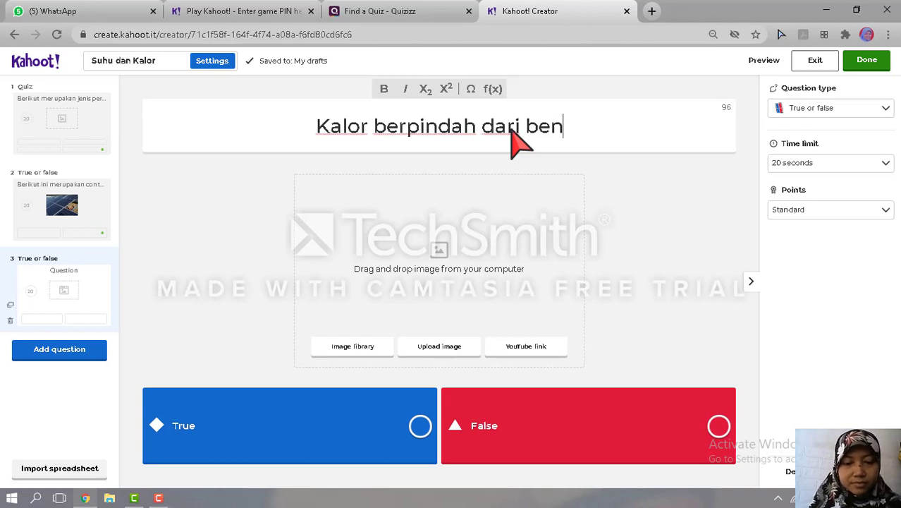
pyautogui.write('da ber')
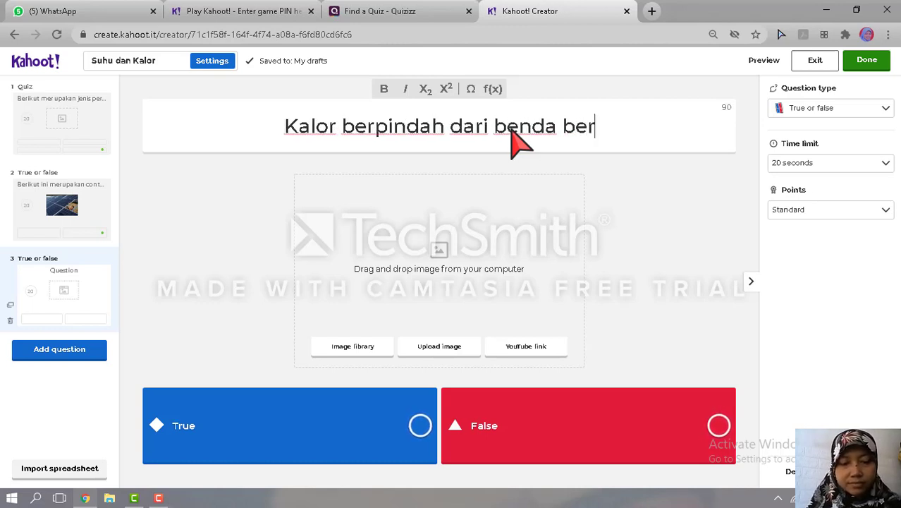
pyautogui.write('suhu ')
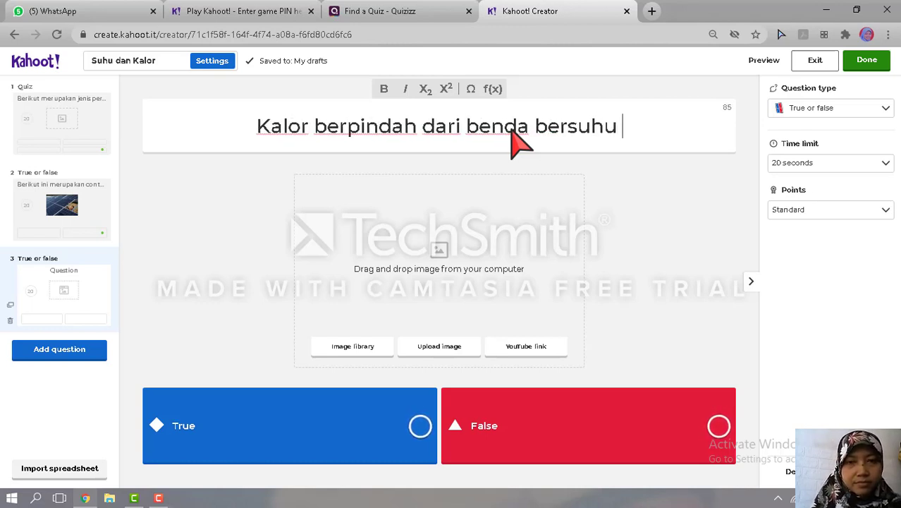
pyautogui.write('tinggg')
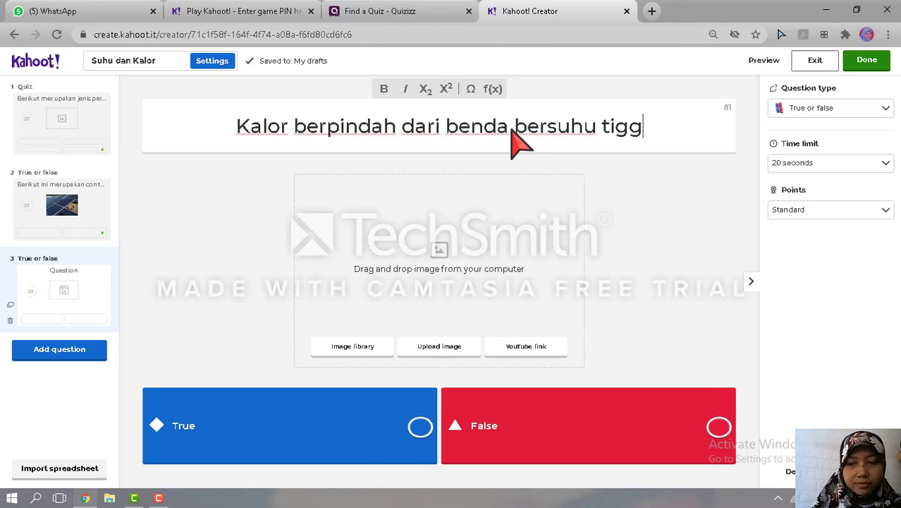
pyautogui.press('BackSpace')
pyautogui.press('BackSpace')
pyautogui.write('nggi ke benda ')
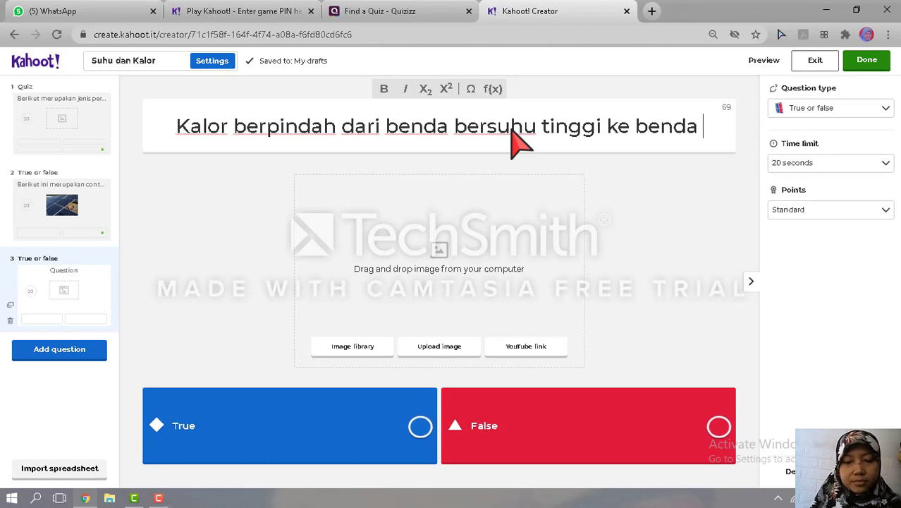
pyautogui.write('bersuhu rendah.')
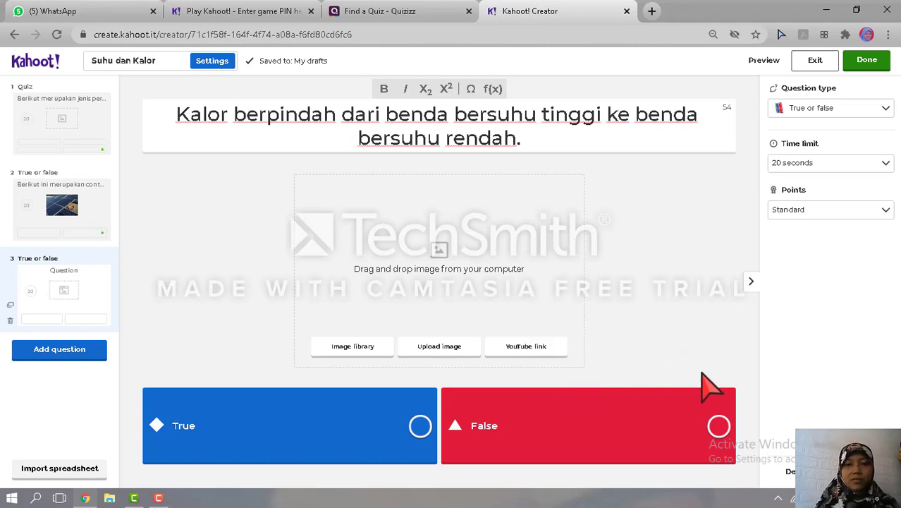
pyautogui.click(421, 426)
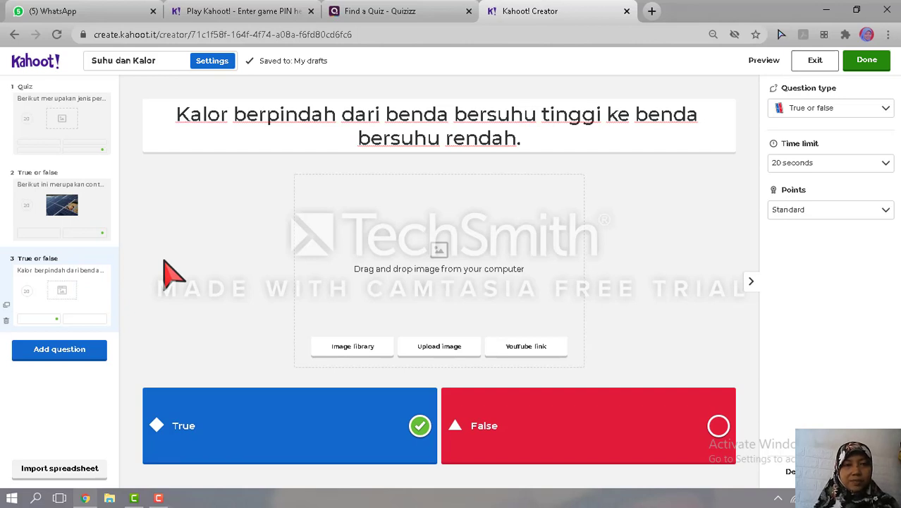
# Review all three questions of the quiz and finish editing the kahoot
pyautogui.click(86, 151)
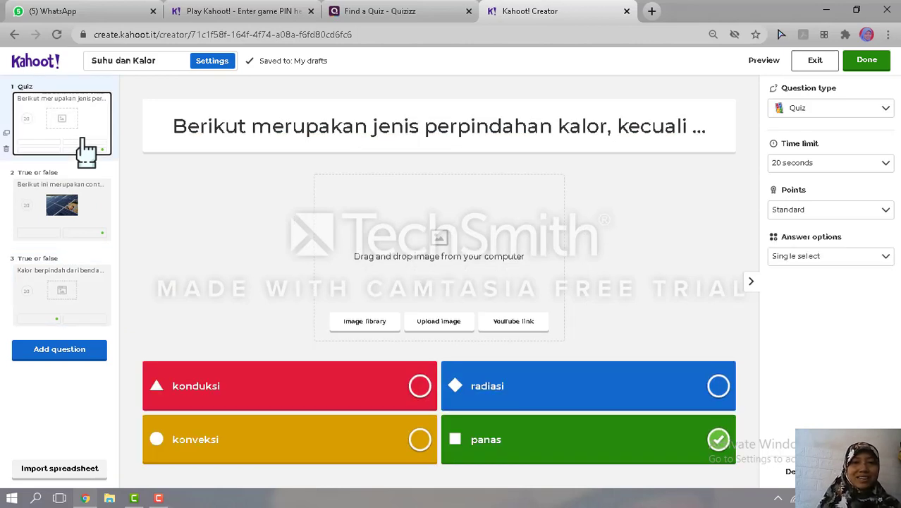
pyautogui.click(77, 205)
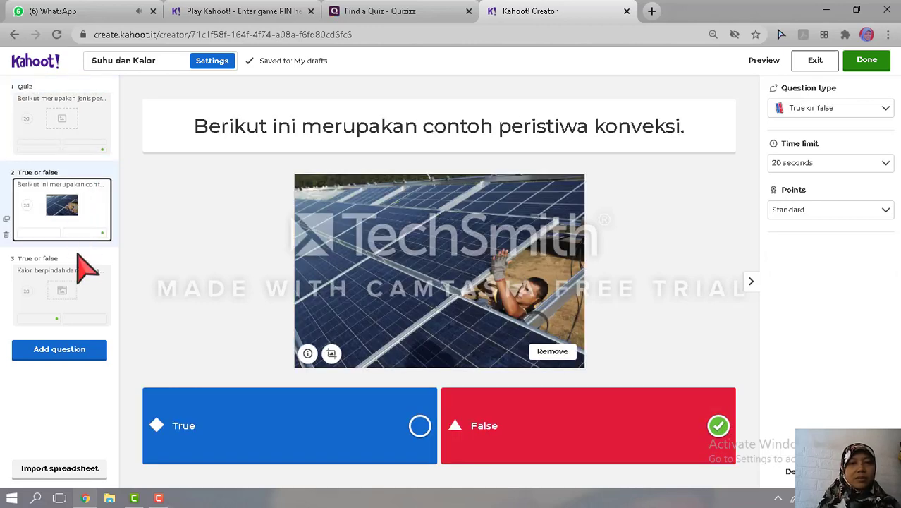
pyautogui.click(77, 282)
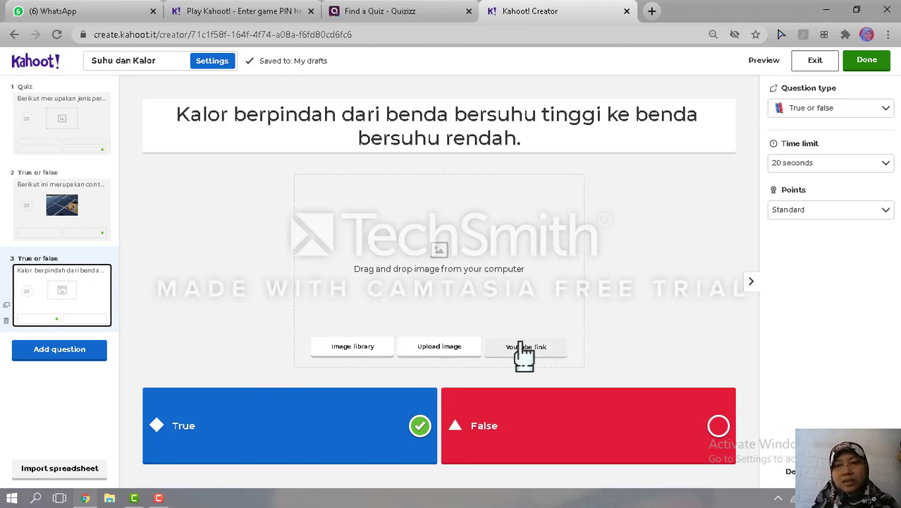
pyautogui.click(867, 65)
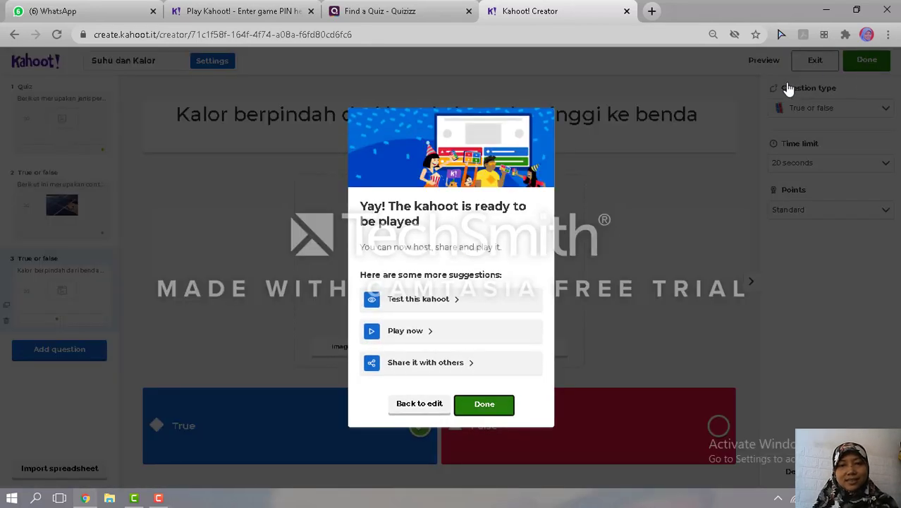
# Create a self-paced challenge from the kahoot with the deadline set to Thu 18 Mar at 2:00 PM
pyautogui.click(419, 332)
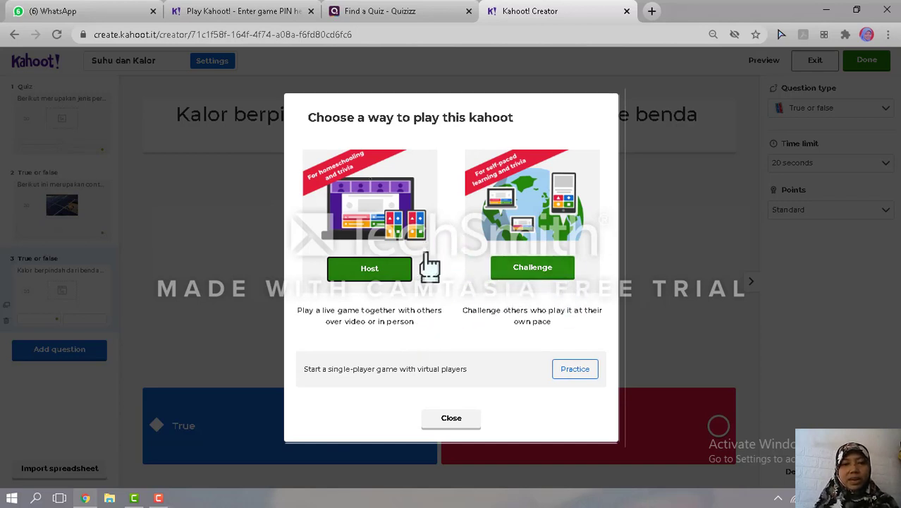
pyautogui.click(544, 277)
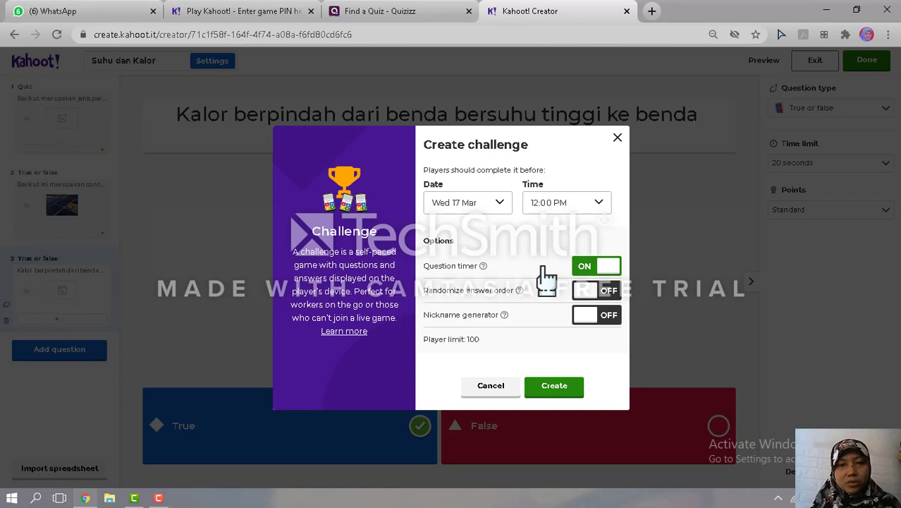
pyautogui.click(496, 199)
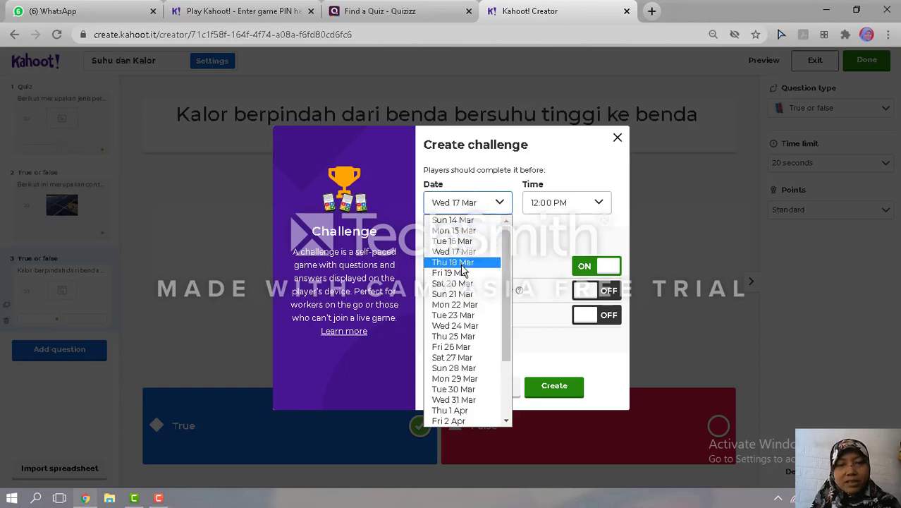
pyautogui.click(459, 263)
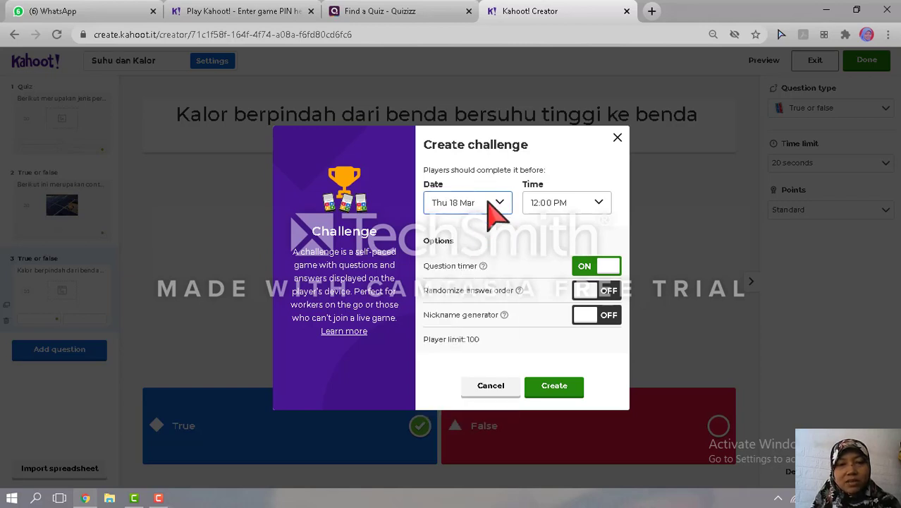
pyautogui.click(598, 206)
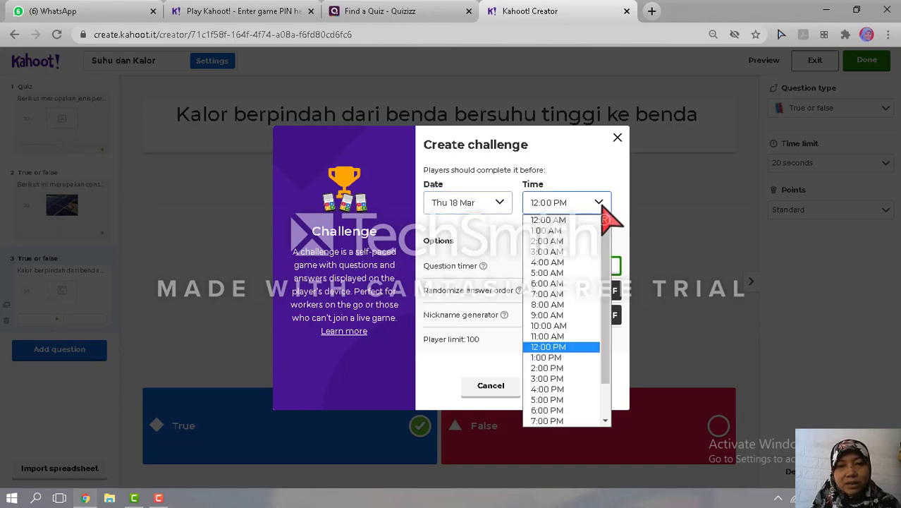
pyautogui.click(567, 364)
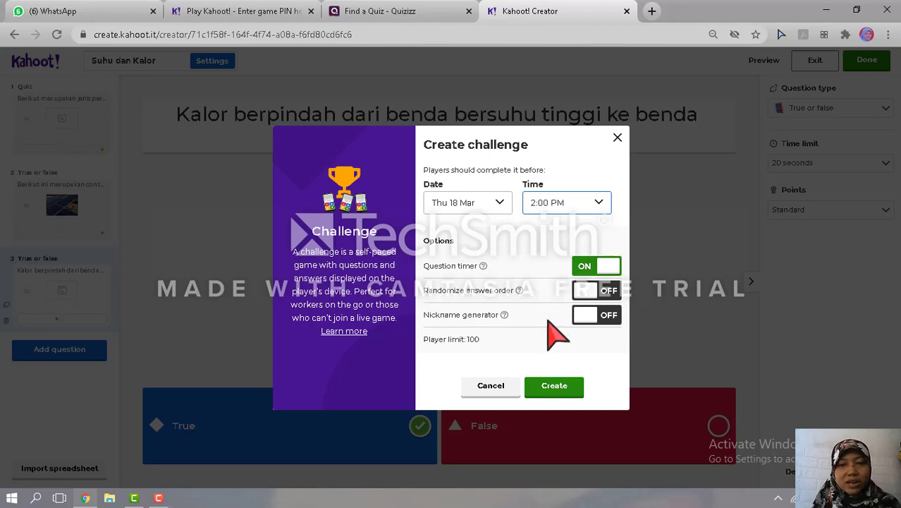
pyautogui.click(555, 387)
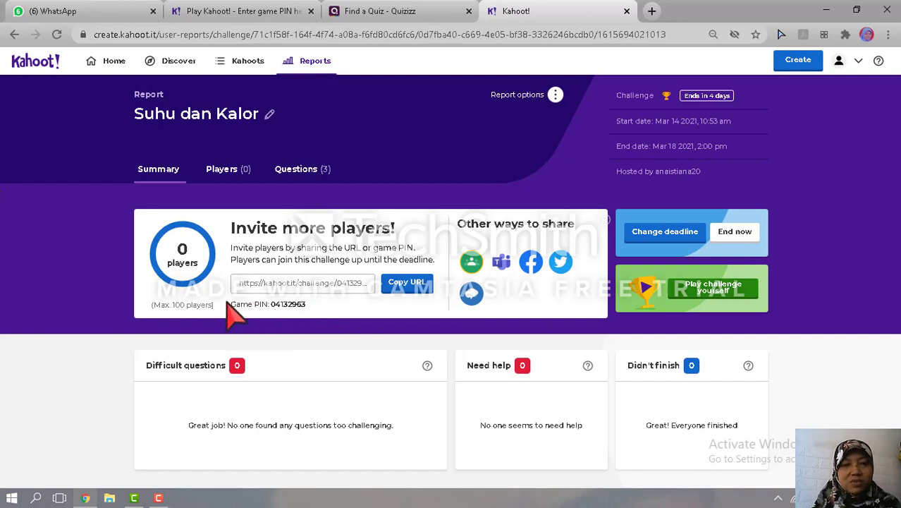
# Copy the challenge URL and open the Tematik Kelas 5A course on the U-Learning Al Uswah site in a new browser tab
pyautogui.click(422, 285)
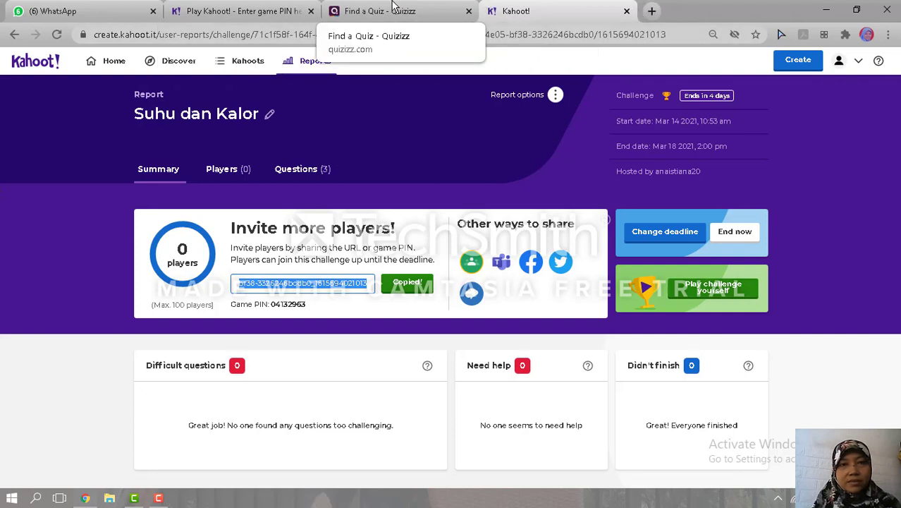
pyautogui.click(653, 11)
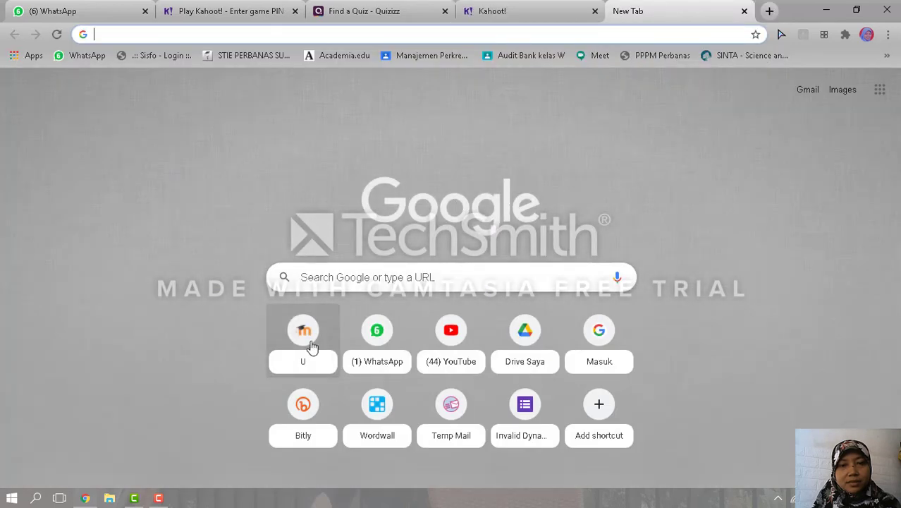
pyautogui.click(313, 347)
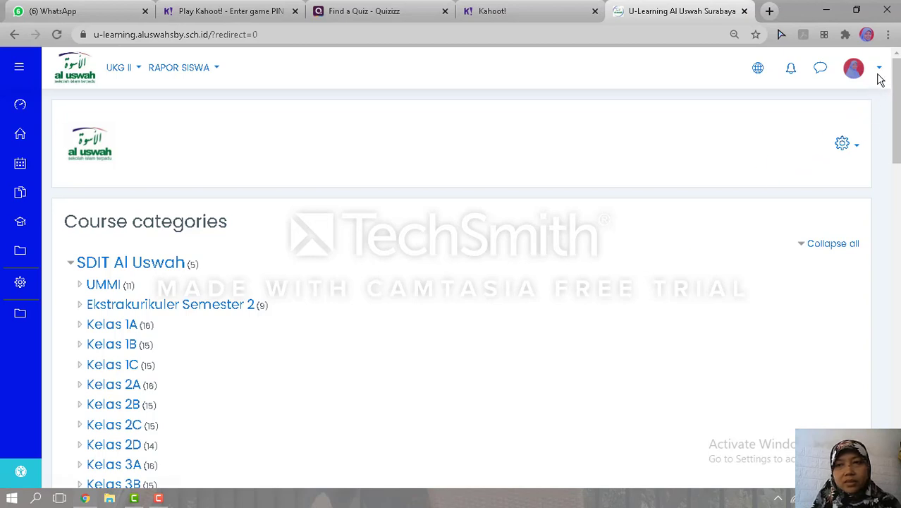
pyautogui.click(879, 70)
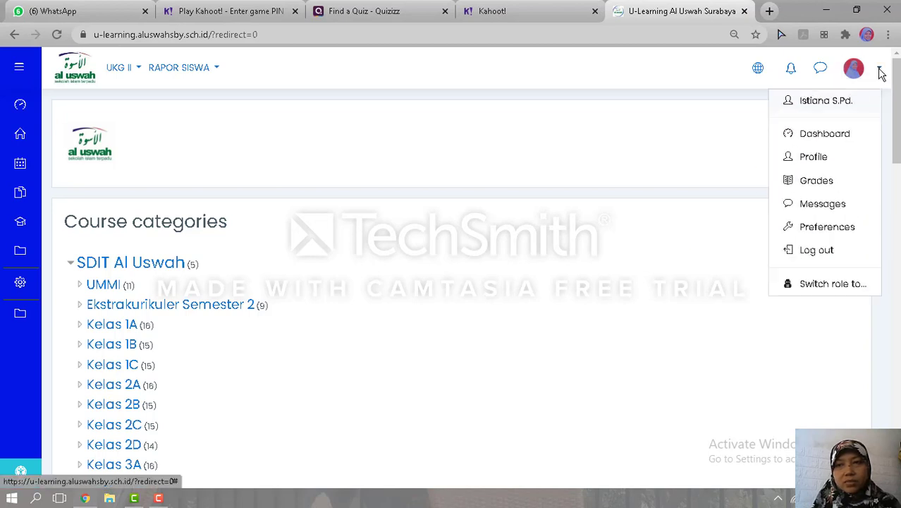
pyautogui.click(827, 135)
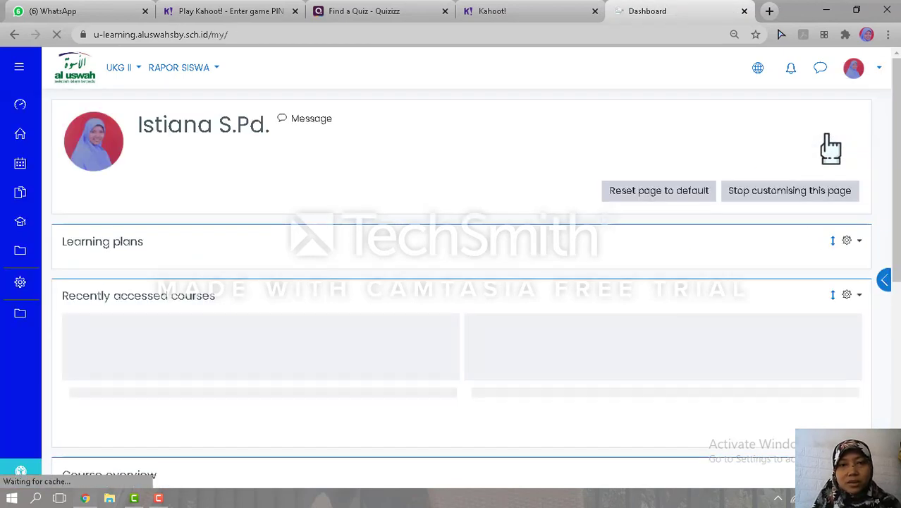
pyautogui.moveTo(899, 129); pyautogui.dragTo(869, 246)
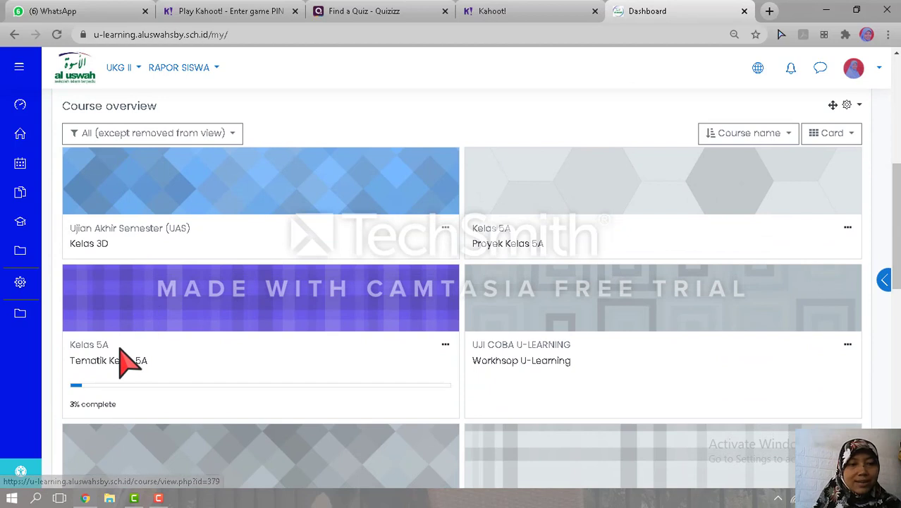
pyautogui.click(98, 361)
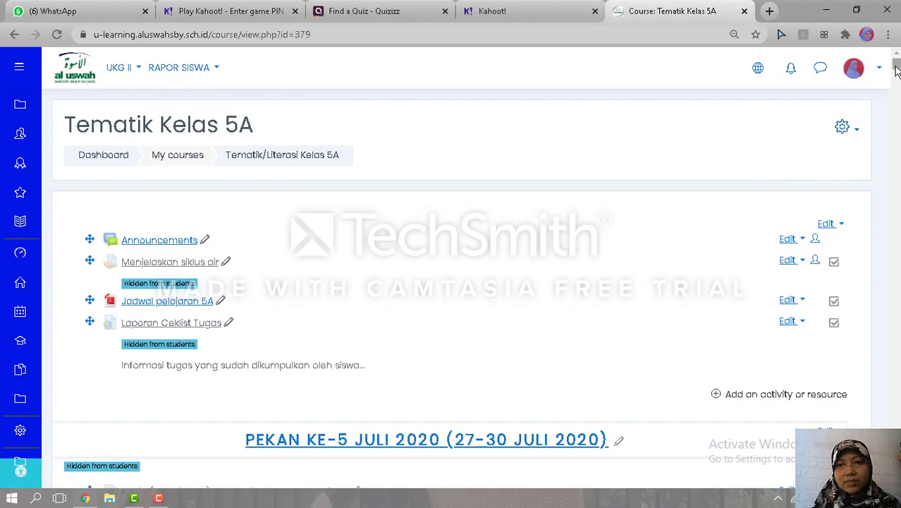
# Add a URL resource to the course's last section, Pekan ke-3 Maret 2021
pyautogui.moveTo(897, 65); pyautogui.dragTo(897, 480)
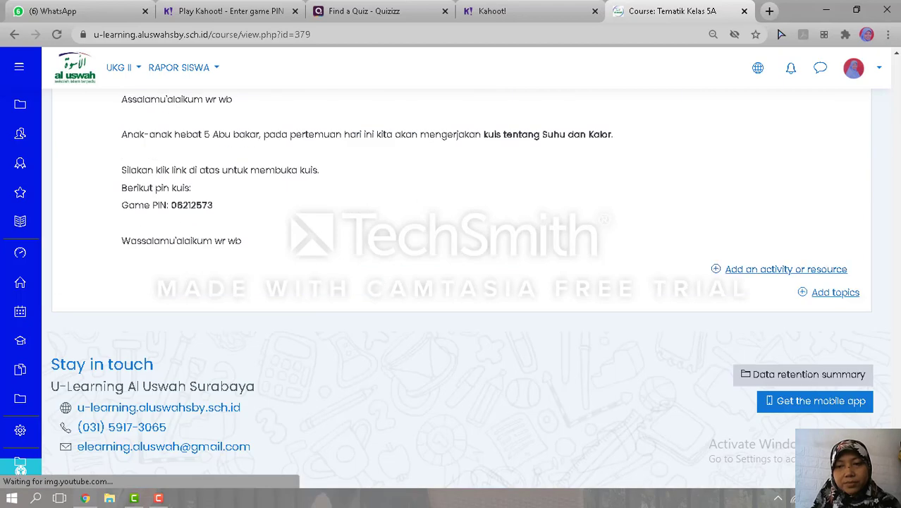
pyautogui.click(764, 270)
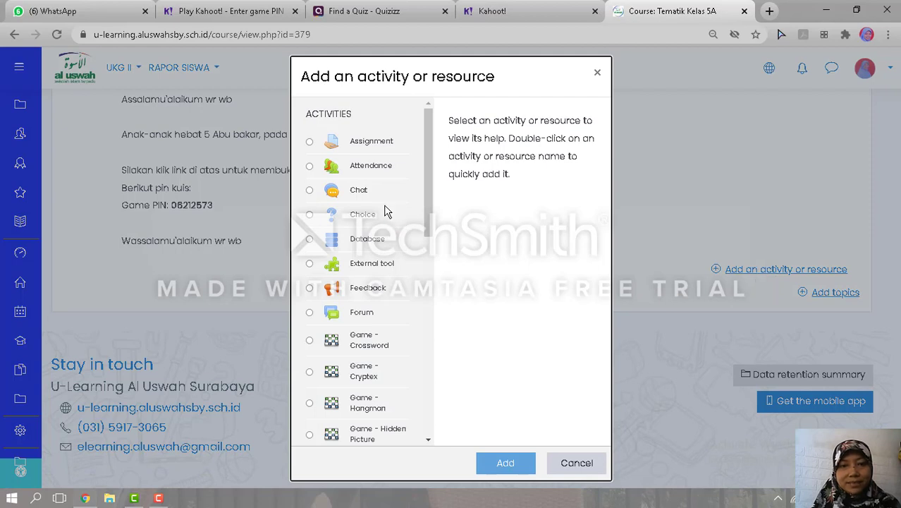
pyautogui.moveTo(424, 198); pyautogui.dragTo(445, 423)
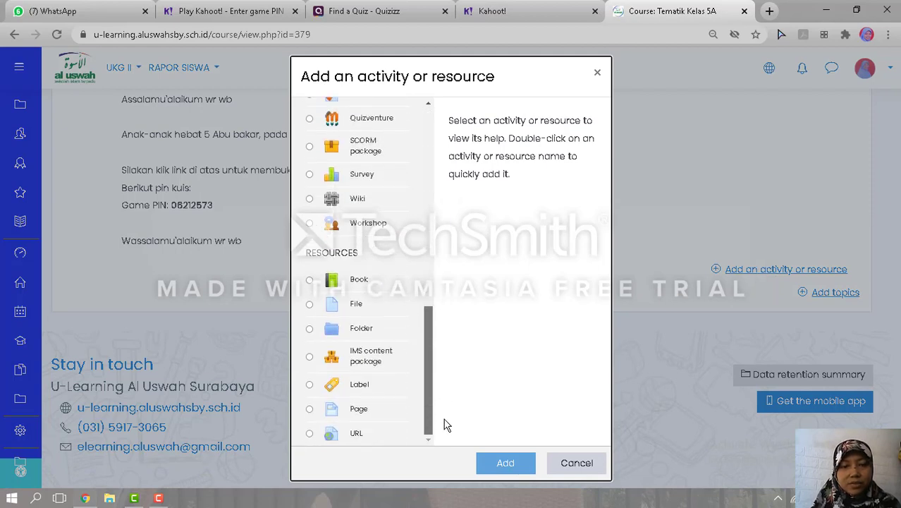
pyautogui.click(329, 436)
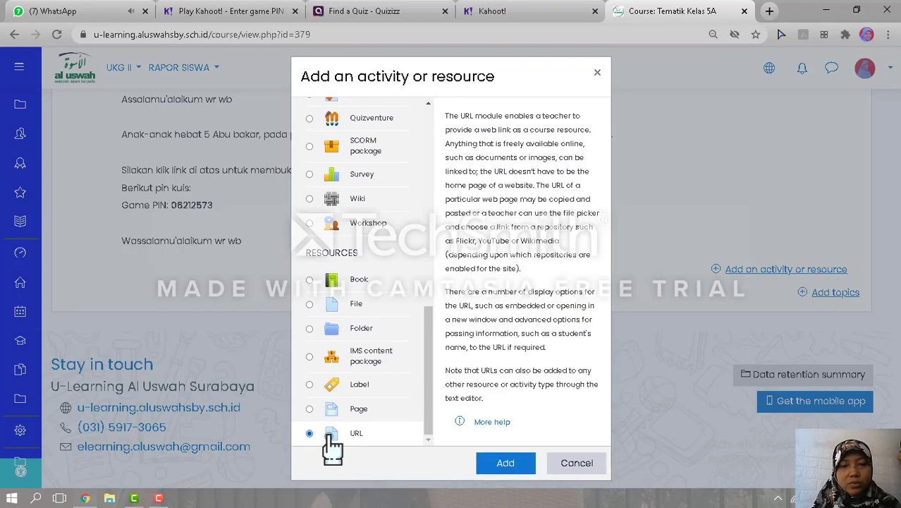
pyautogui.click(500, 463)
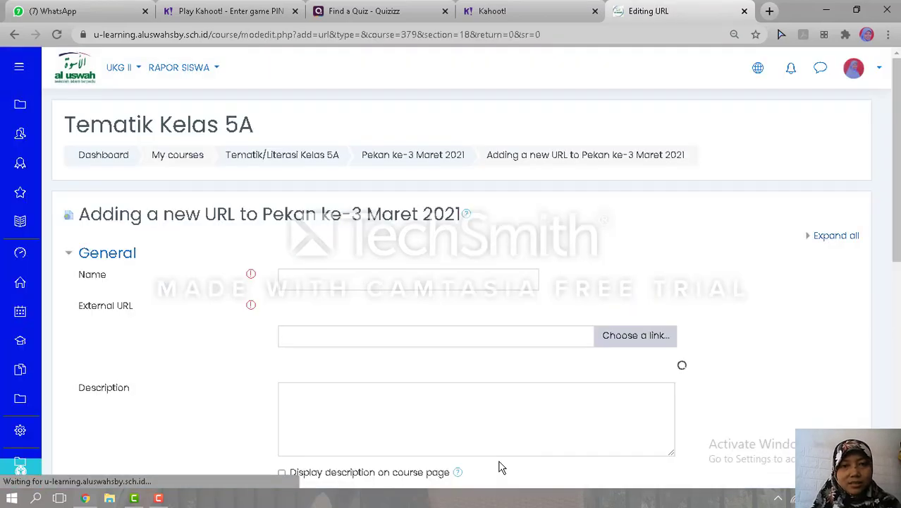
# Name the URL resource "Senin (15 Maret 2021), Kuis Suhu dan Kalor"
pyautogui.click(308, 282)
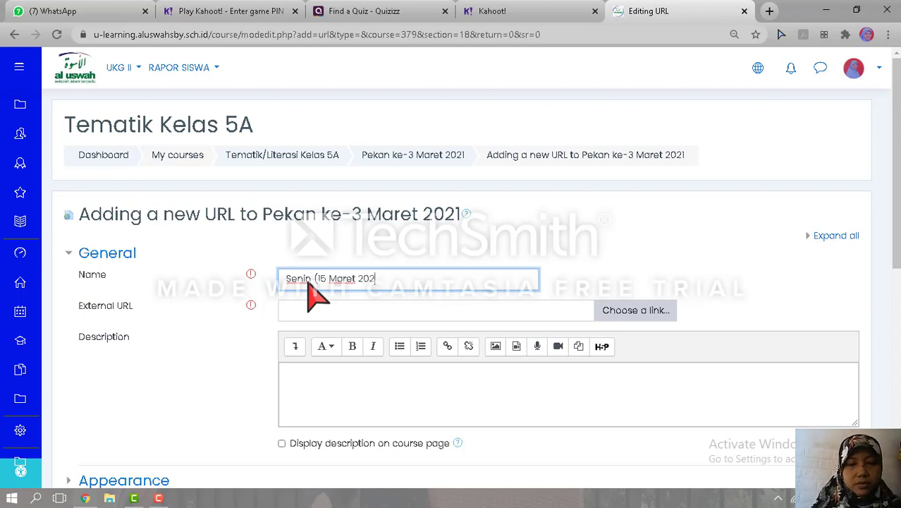
pyautogui.write('1),')
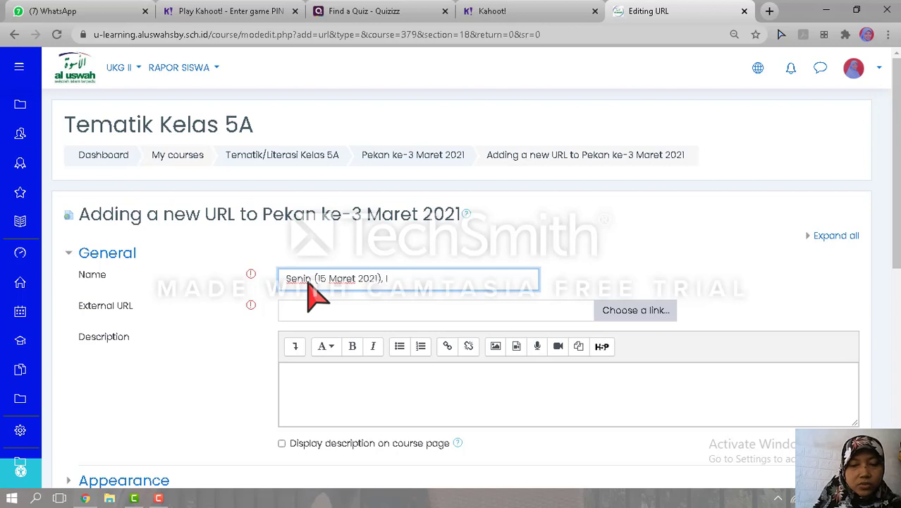
pyautogui.write('Kuis ')
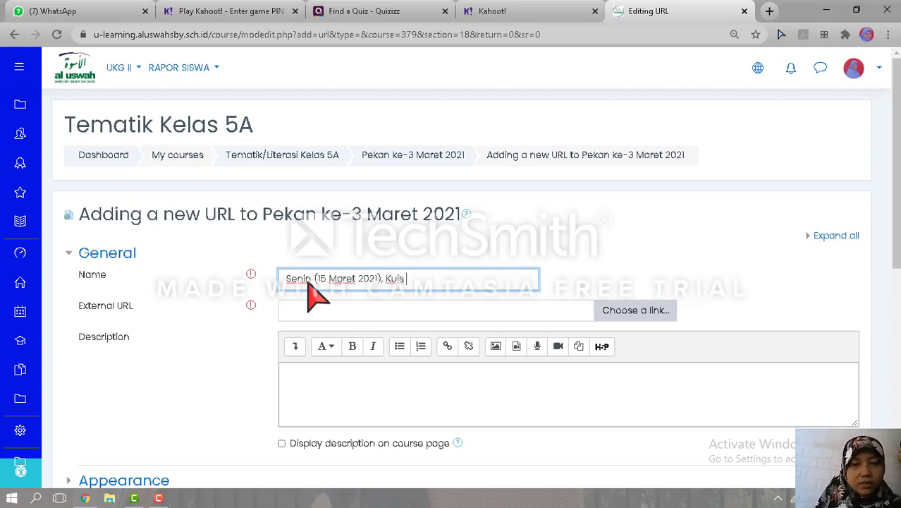
pyautogui.write('S')
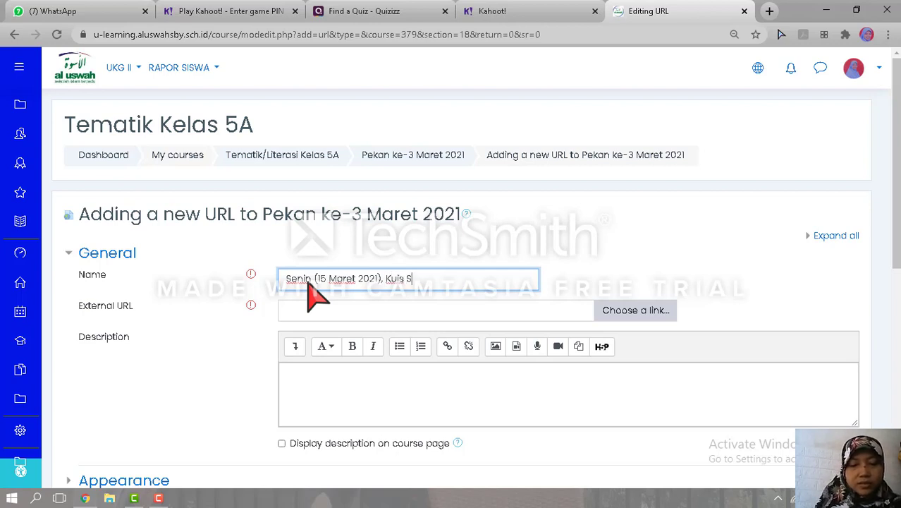
pyautogui.write('uhu dan Kalor')
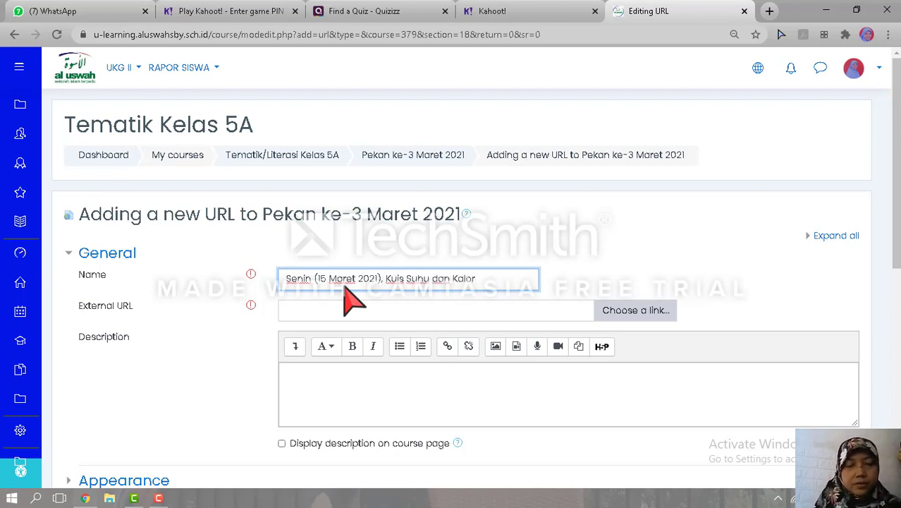
# Paste the copied Kahoot challenge link as the resource's external URL
pyautogui.click(331, 311)
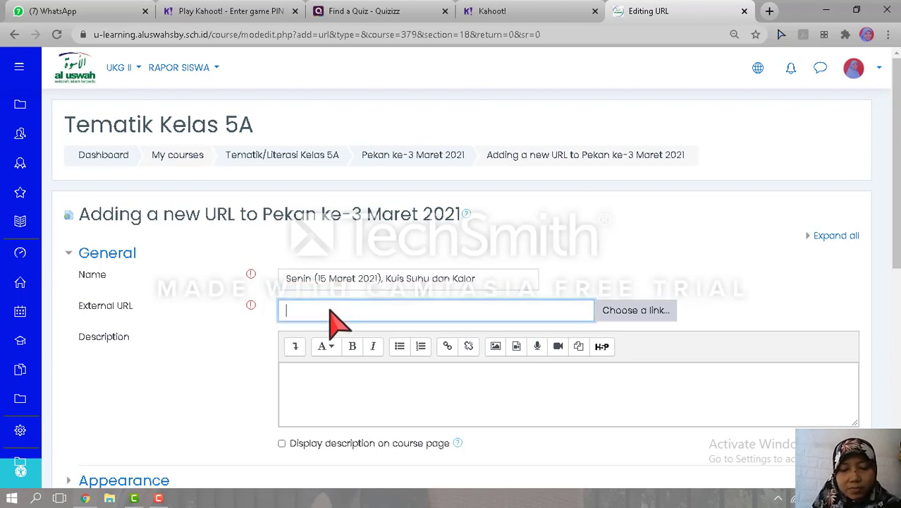
pyautogui.rightClick(337, 316)
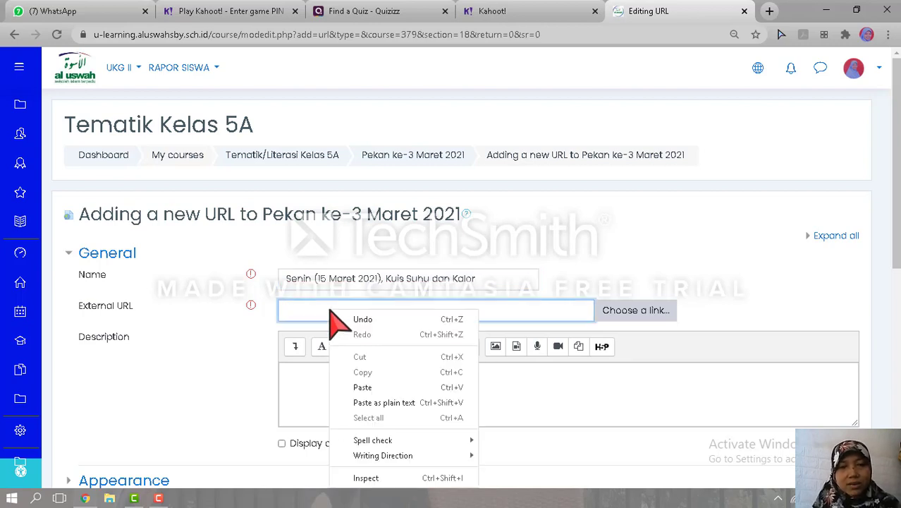
pyautogui.click(382, 388)
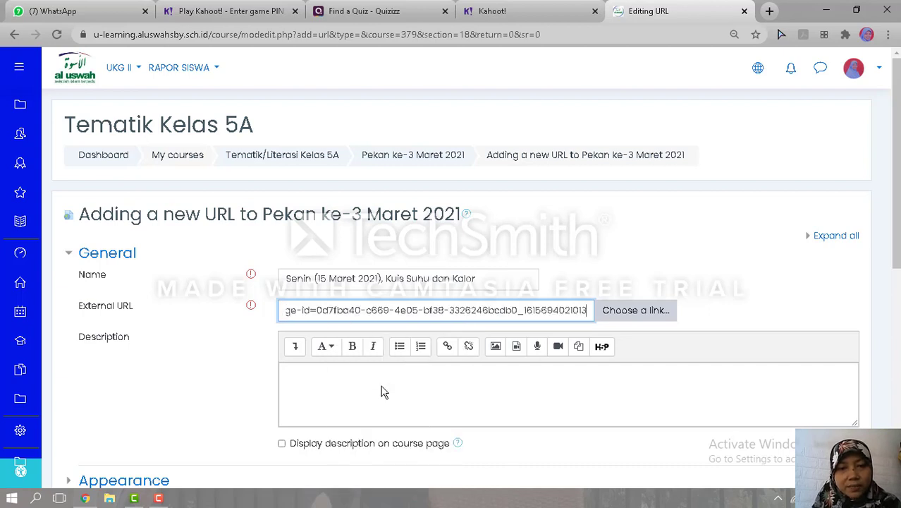
# Begin the resource's description with the greeting "Assalamu'alaikum wr wb"
pyautogui.click(310, 391)
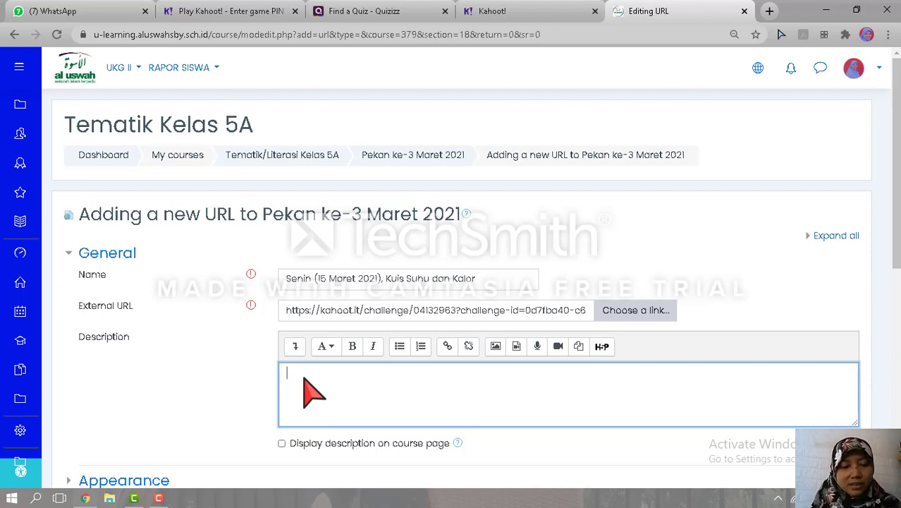
pyautogui.write('Assa')
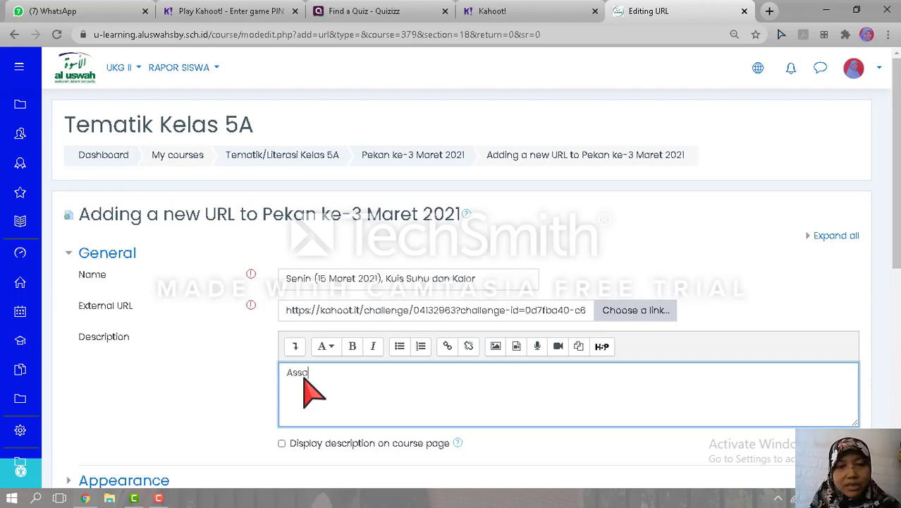
pyautogui.write('lamu')
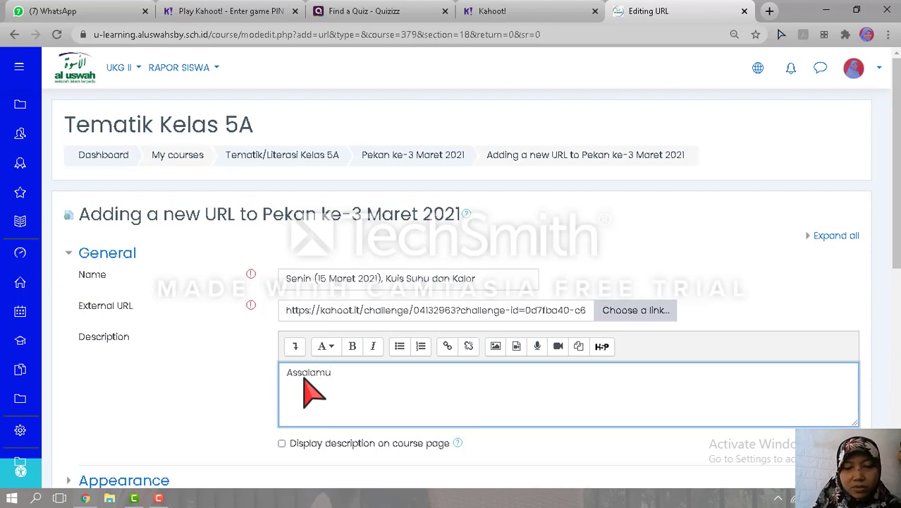
pyautogui.write("'alaiku")
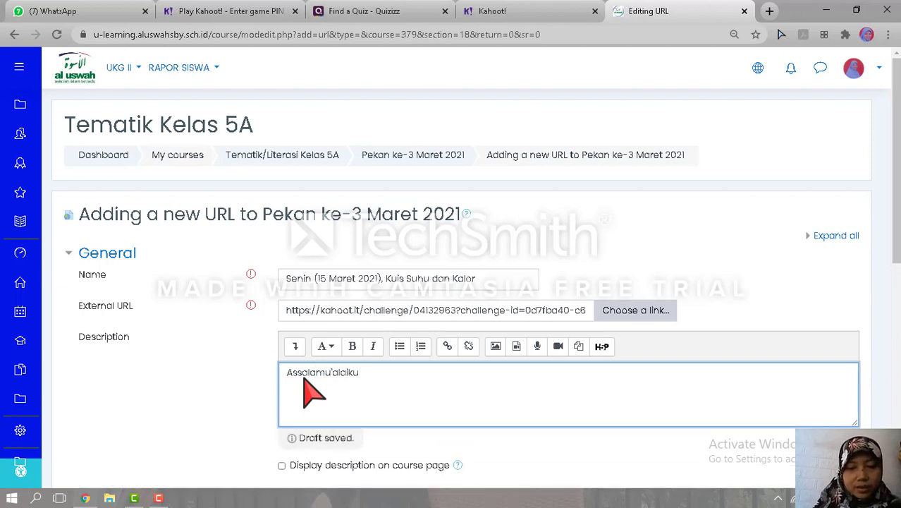
pyautogui.write('m wr wb')
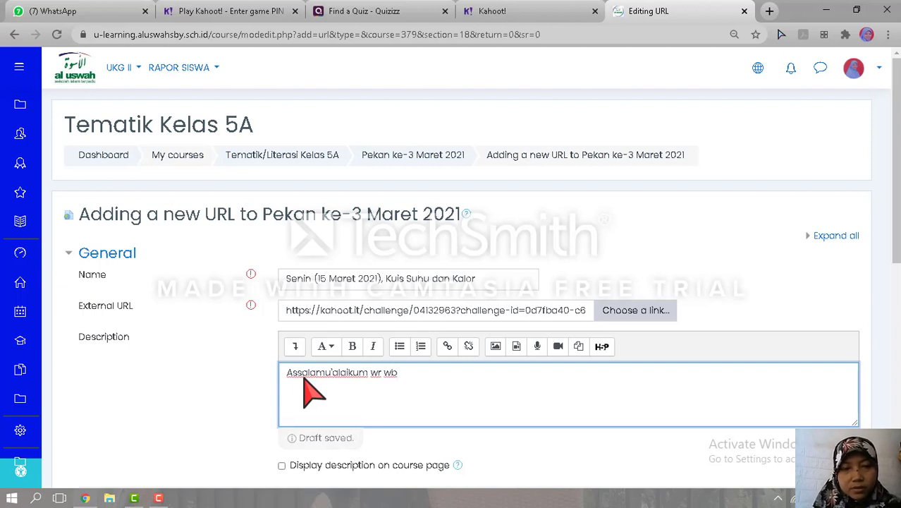
# Add the salutation "Anak-anak hebat 5 Abu Bakar," below the greeting in the description, leaving blank space between them
pyautogui.press('Return')
pyautogui.press('Return')
pyautogui.press('Return')
pyautogui.press('Return')
pyautogui.write('Ana')
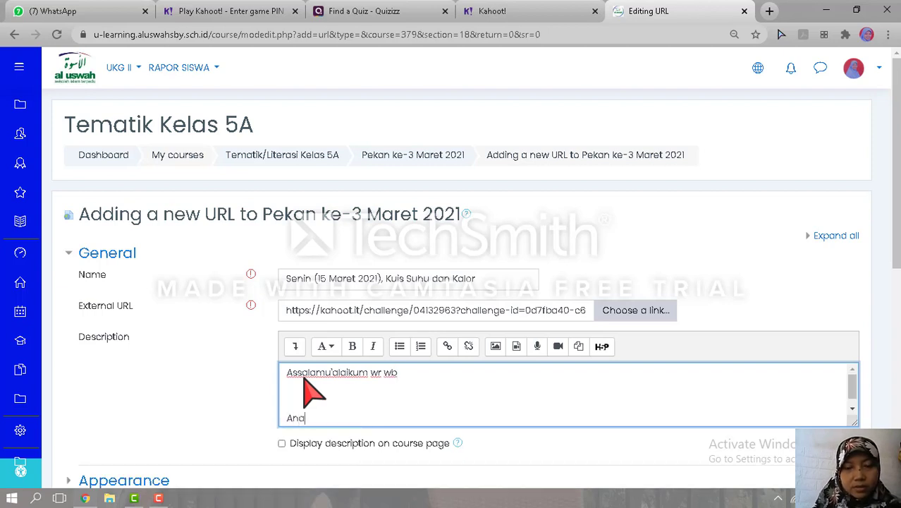
pyautogui.write('k-anak ')
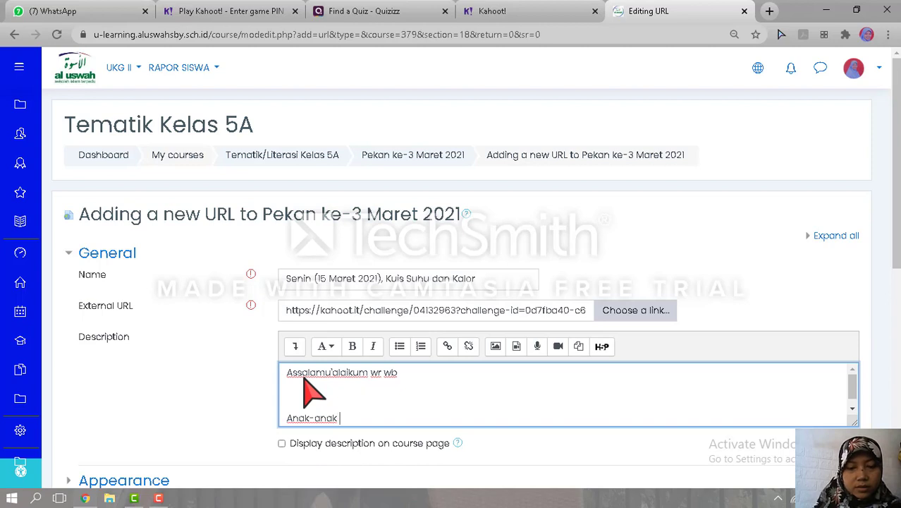
pyautogui.write('hebat 5')
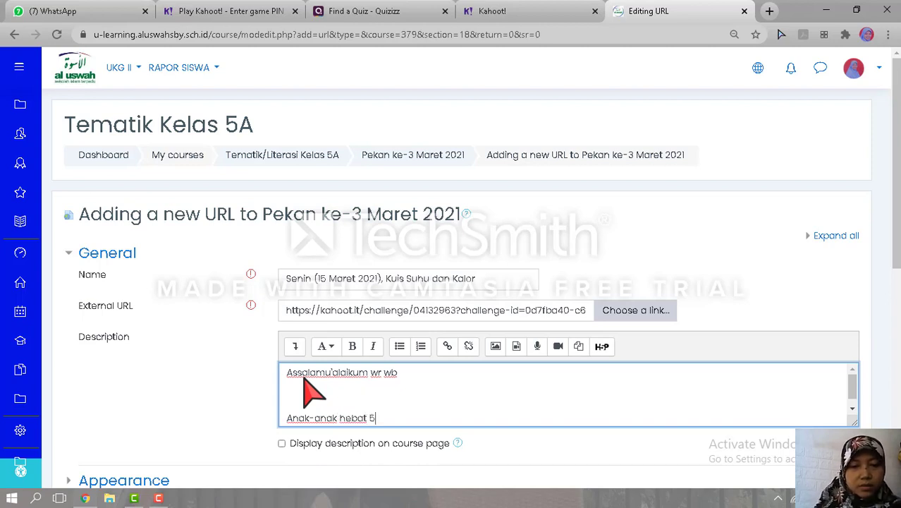
pyautogui.write(' Abu')
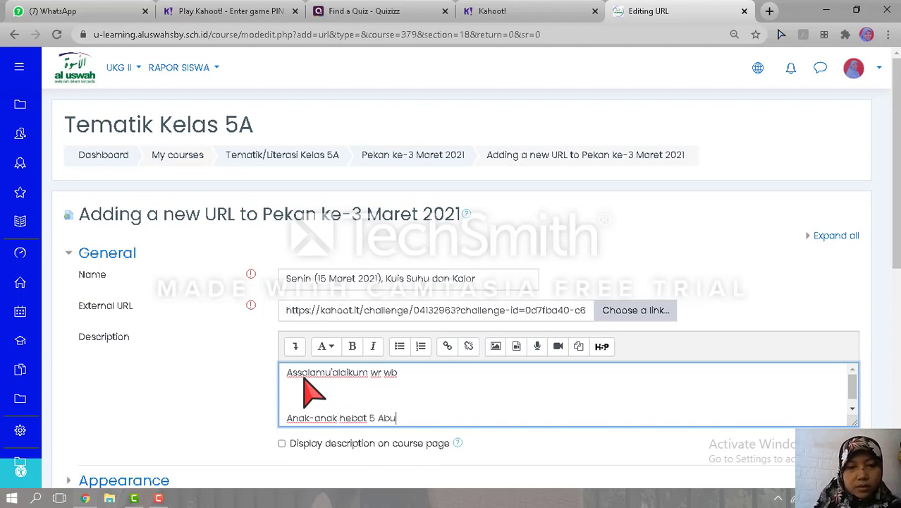
pyautogui.write(' Baka')
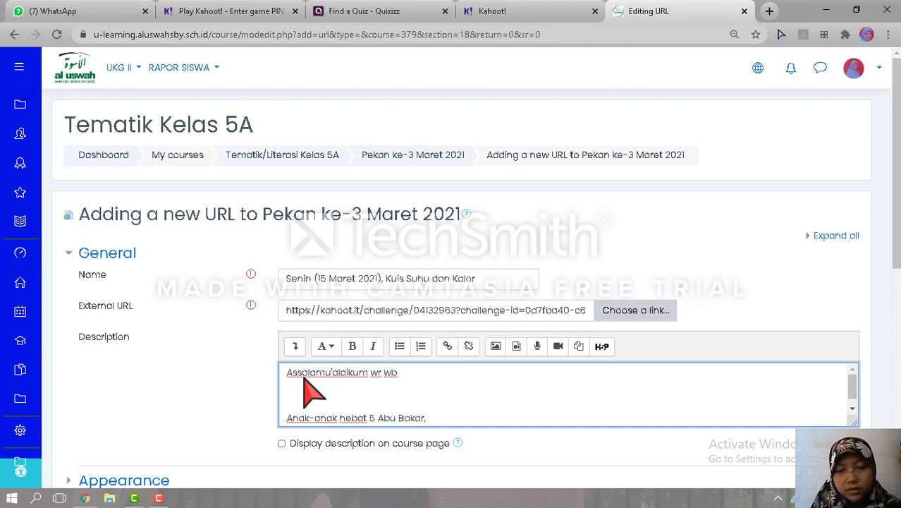
pyautogui.write('r,')
# Add a new description paragraph reading "Pada pertemuan hari ini kita akan latihan mengerjakan kuis Suhu dan Kalor."
pyautogui.press('Return')
pyautogui.write('Pada')
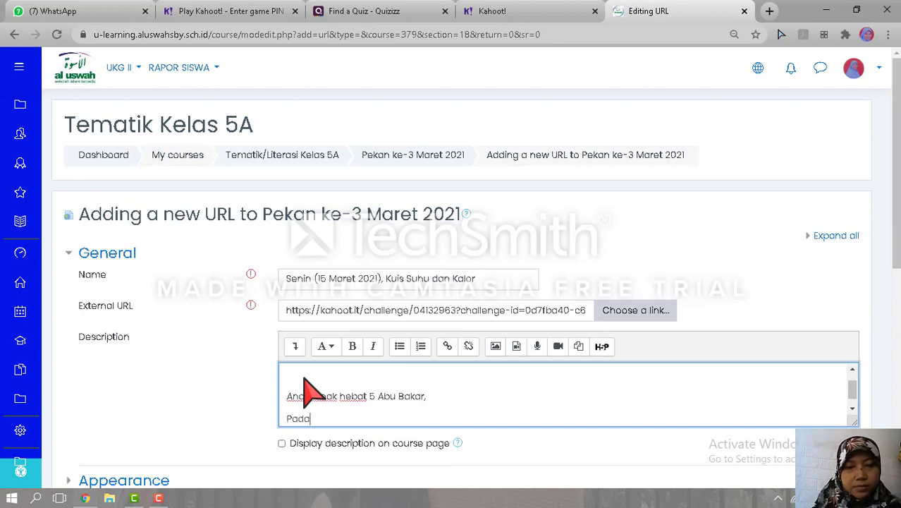
pyautogui.write(' pertem')
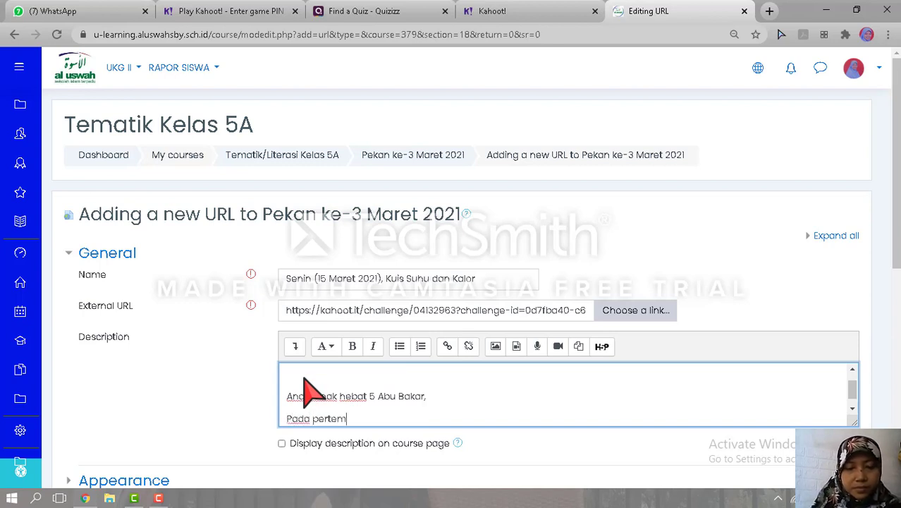
pyautogui.write('uan hari')
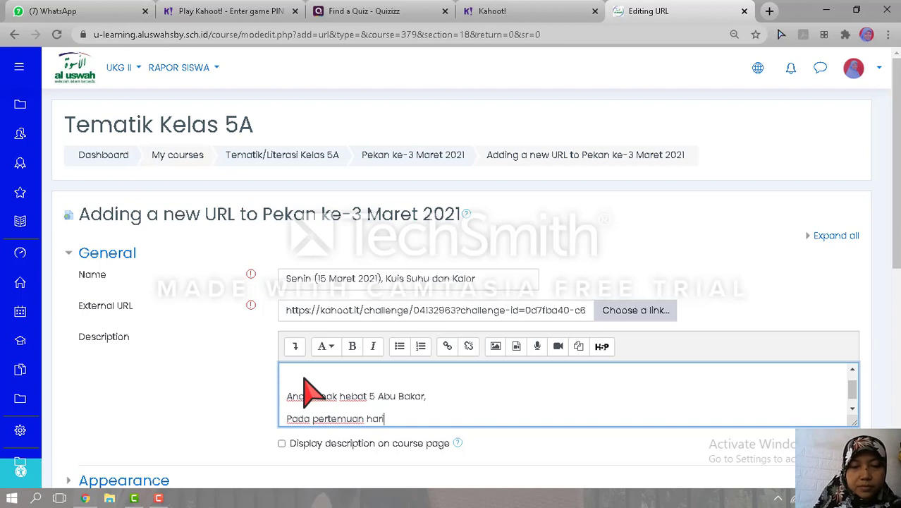
pyautogui.write(' ini')
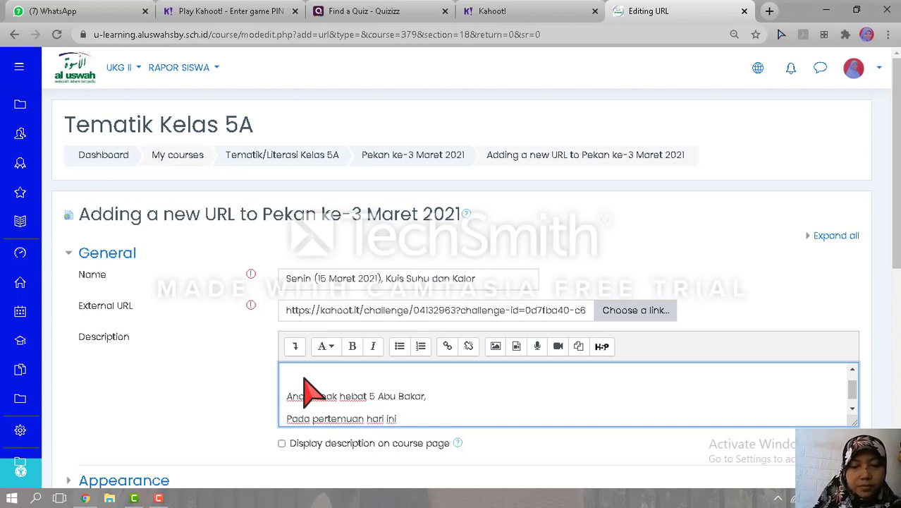
pyautogui.write(' kita akan')
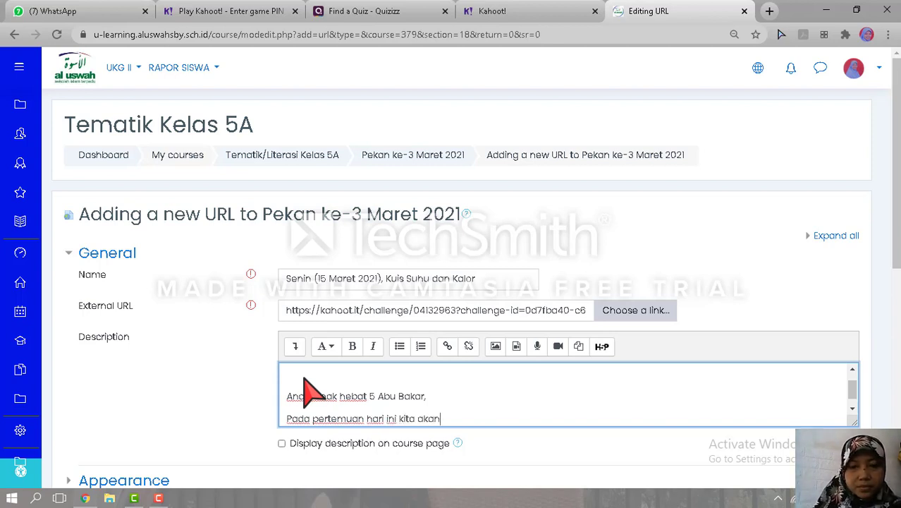
pyautogui.write(' latihan ')
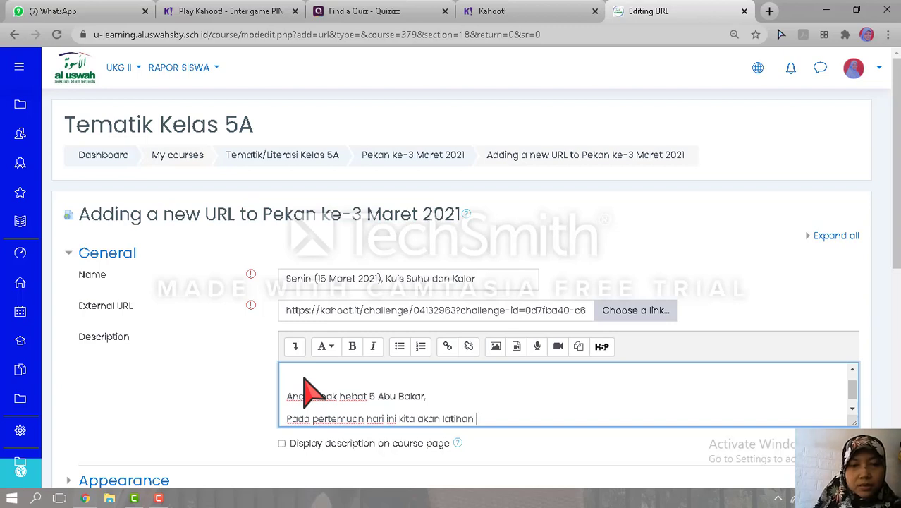
pyautogui.write('menger')
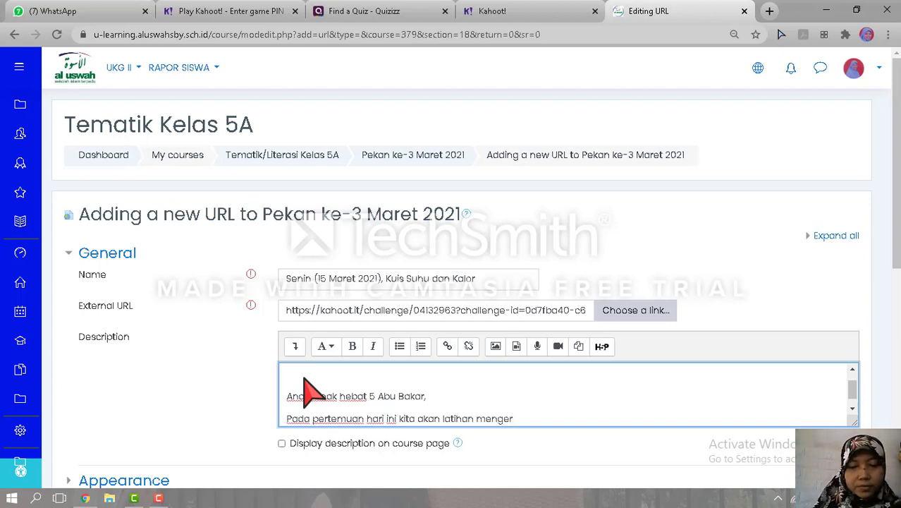
pyautogui.write('jakan kuis')
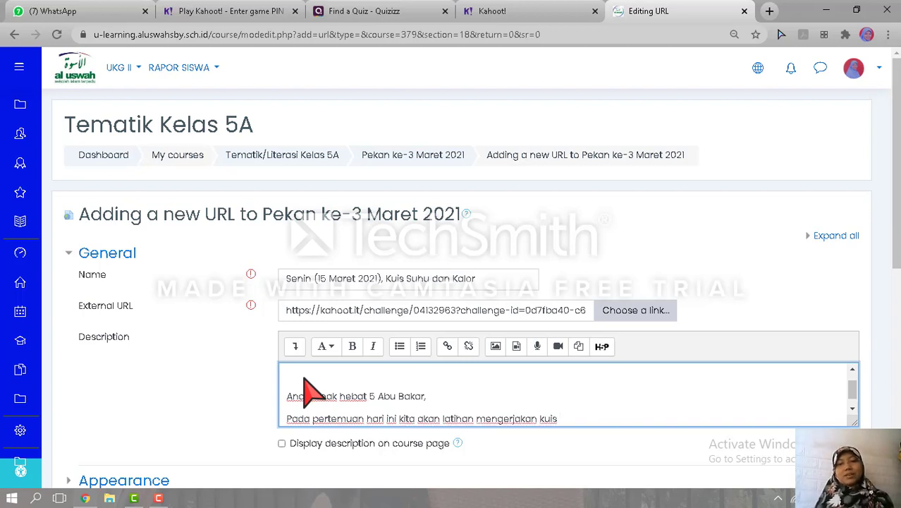
pyautogui.write(' Suh')
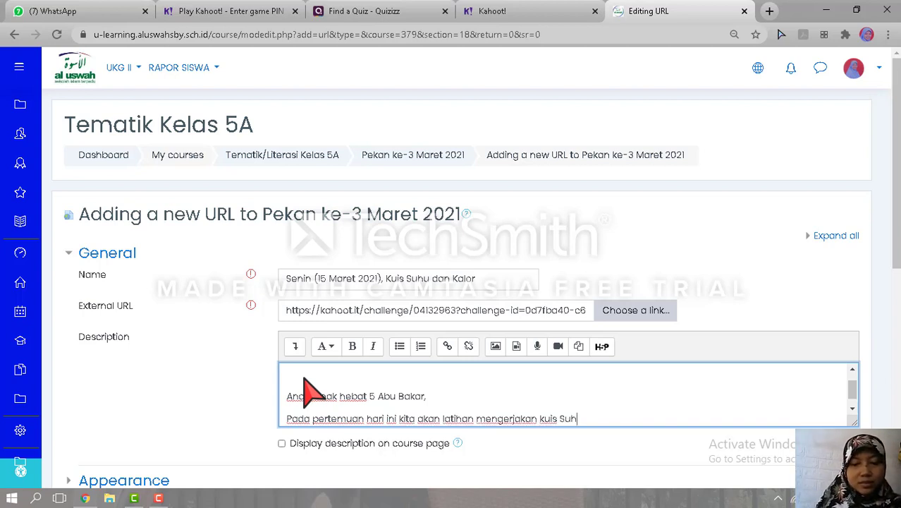
pyautogui.write('u dan Kalor.')
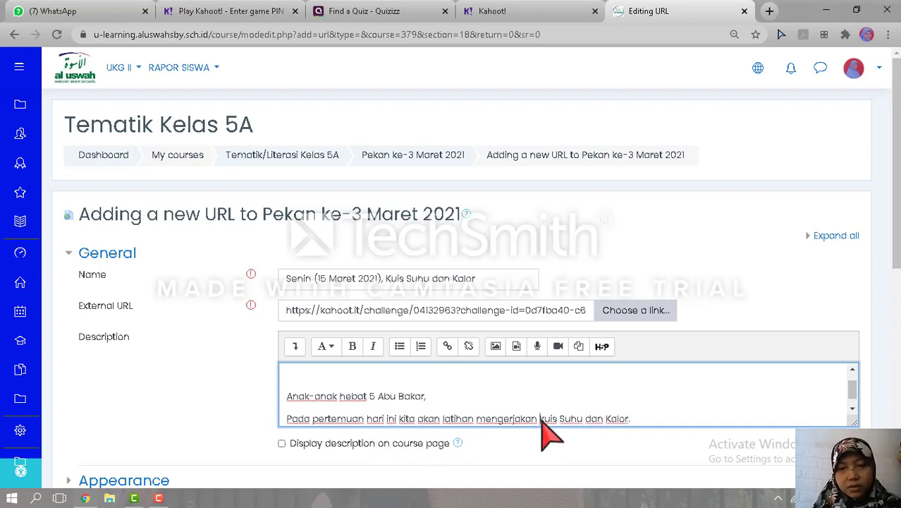
# Make the words "kuis Suhu dan Kalor" in the description bold
pyautogui.moveTo(542, 419); pyautogui.dragTo(629, 416)
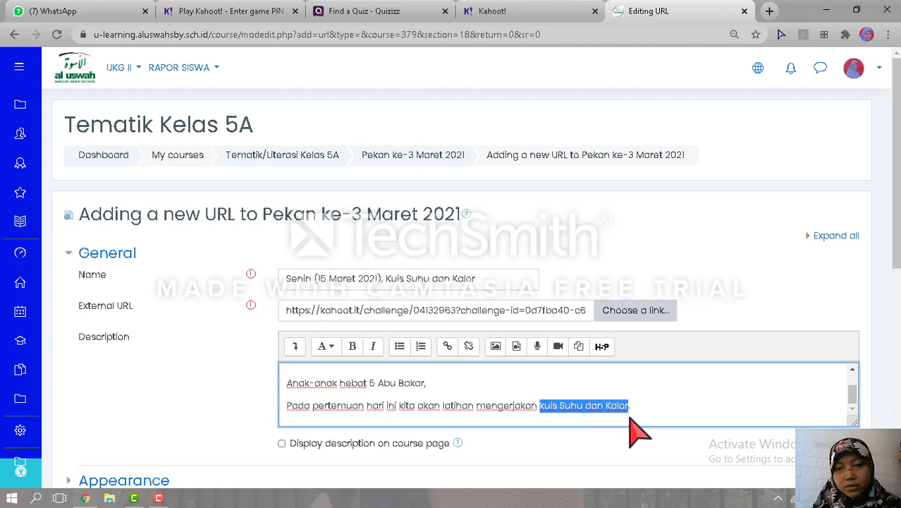
pyautogui.click(353, 347)
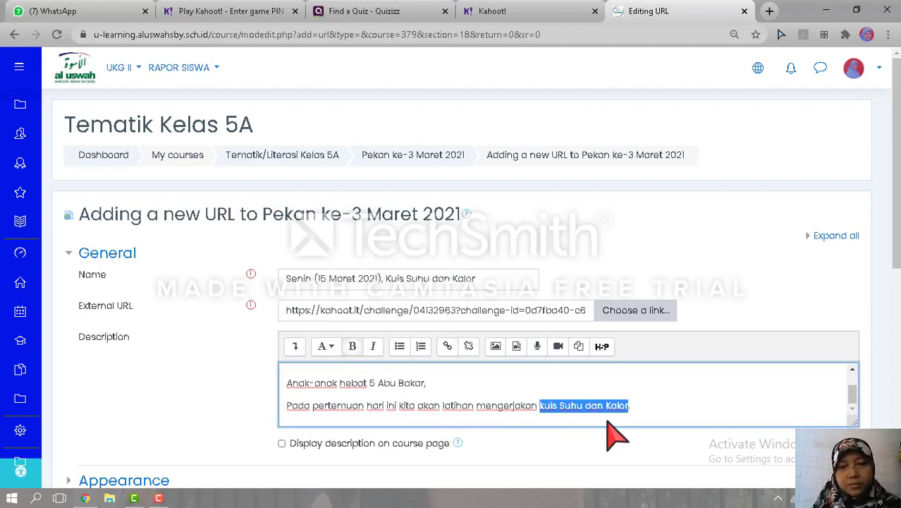
pyautogui.click(655, 423)
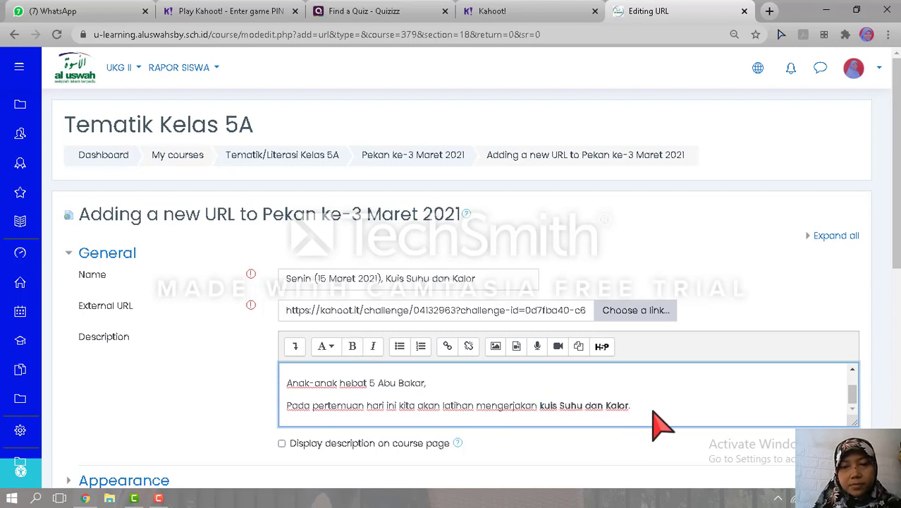
# Add a description paragraph reading "Silakan klik link di atas." in regular, non-bold text
pyautogui.press('Return')
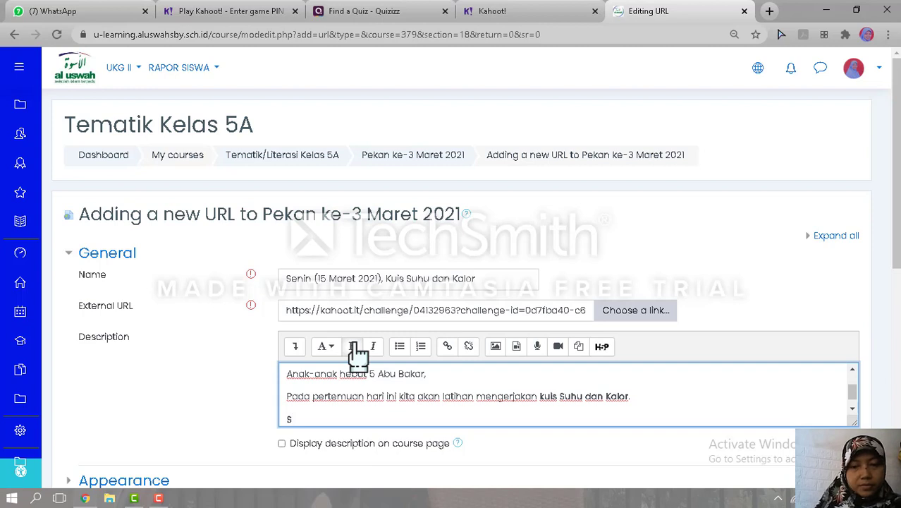
pyautogui.press('BackSpace')
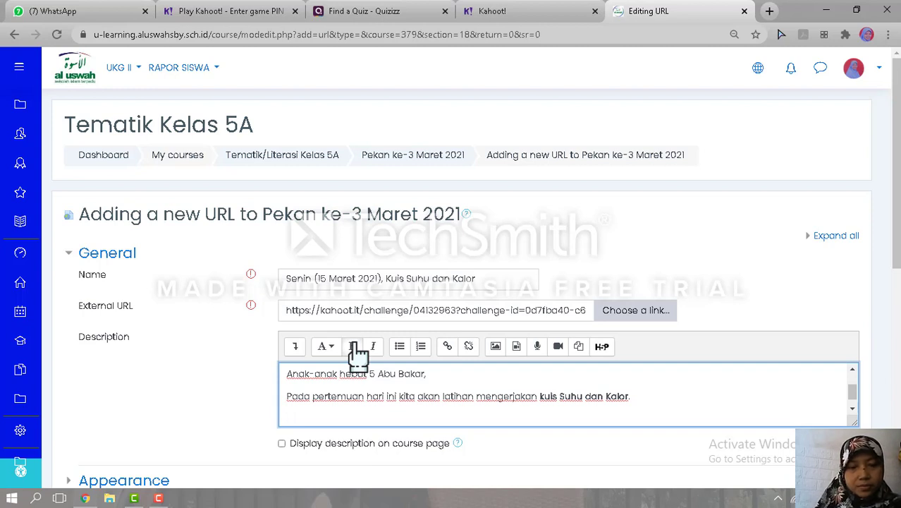
pyautogui.write('Sila')
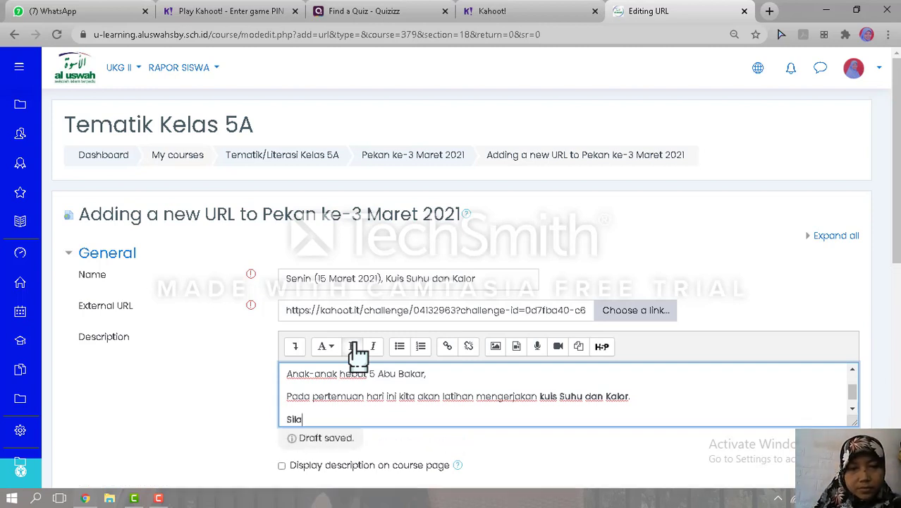
pyautogui.write('kan')
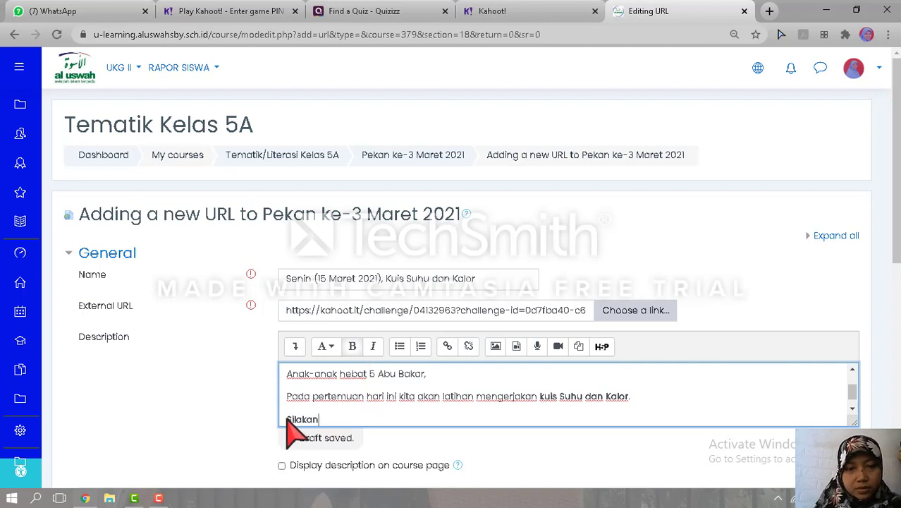
pyautogui.moveTo(287, 421); pyautogui.dragTo(352, 428)
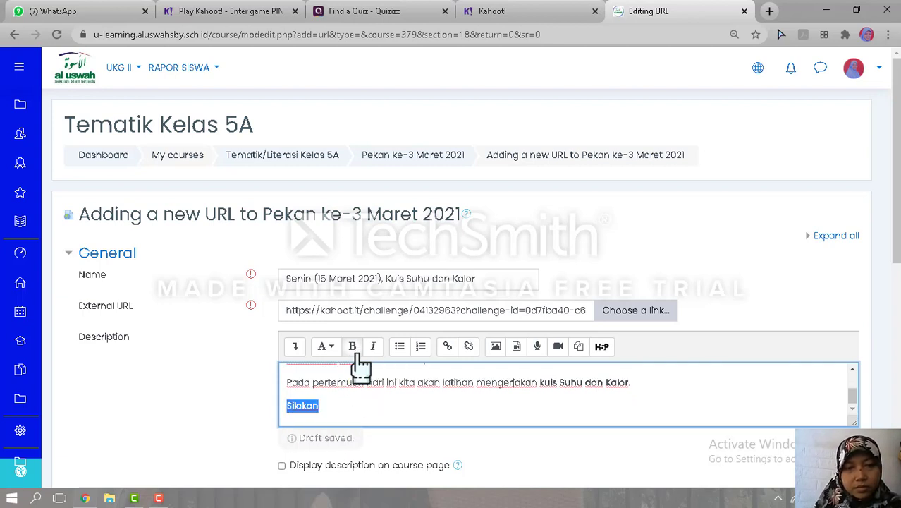
pyautogui.click(328, 417)
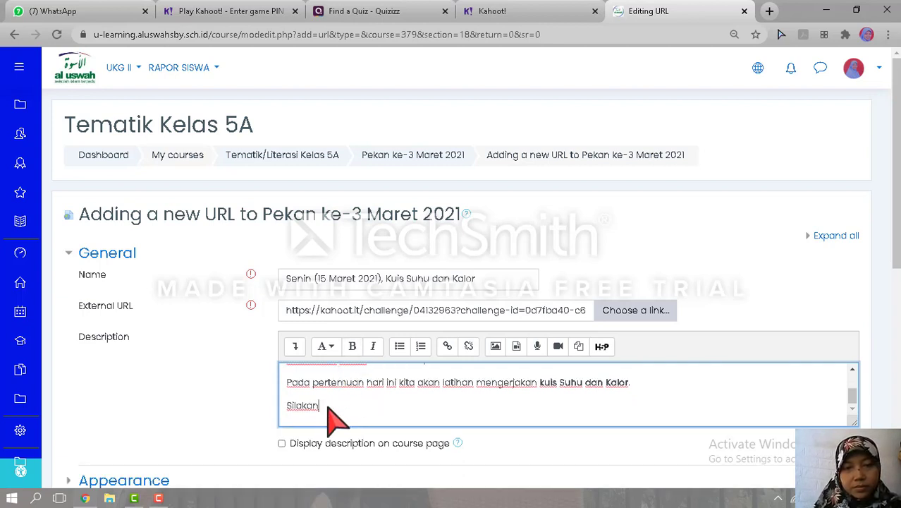
pyautogui.write('k')
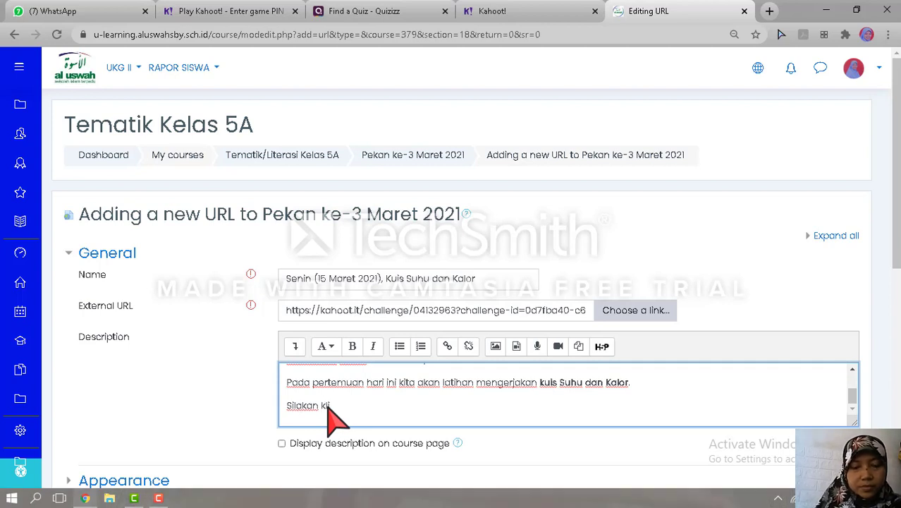
pyautogui.write('lik link ')
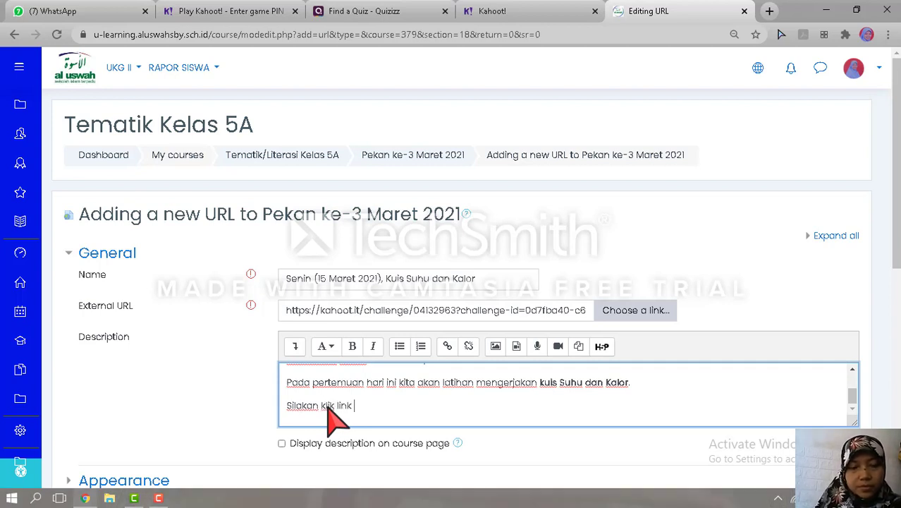
pyautogui.write('di atas.')
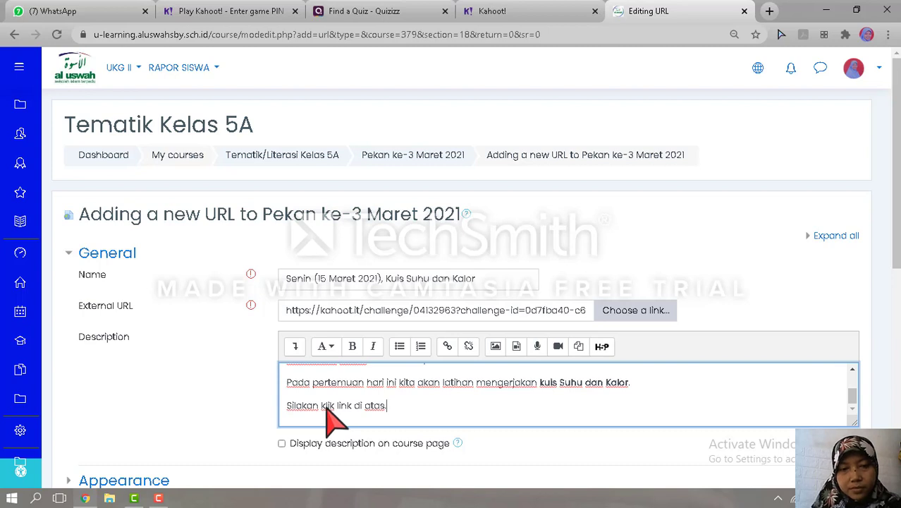
# Copy the challenge's game PIN line from the Kahoot report and paste it as a new paragraph at the end of the course resource's description
pyautogui.press('Return')
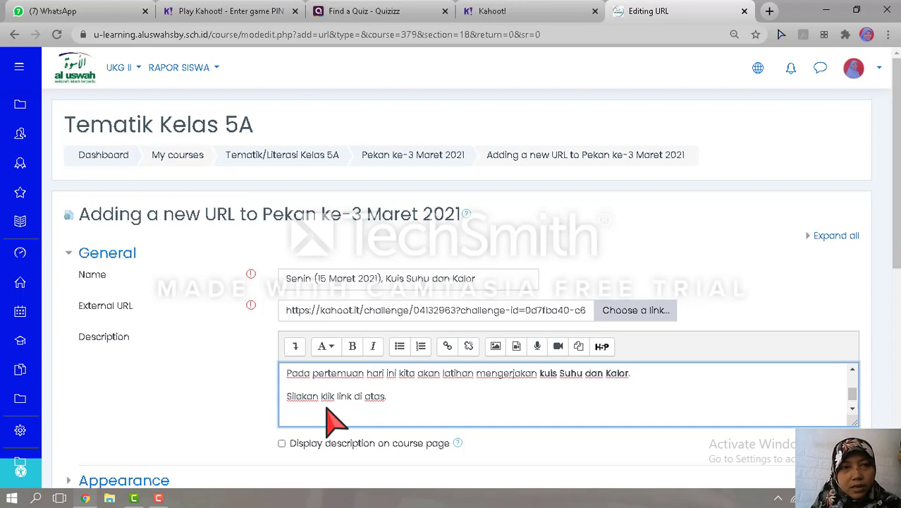
pyautogui.click(549, 8)
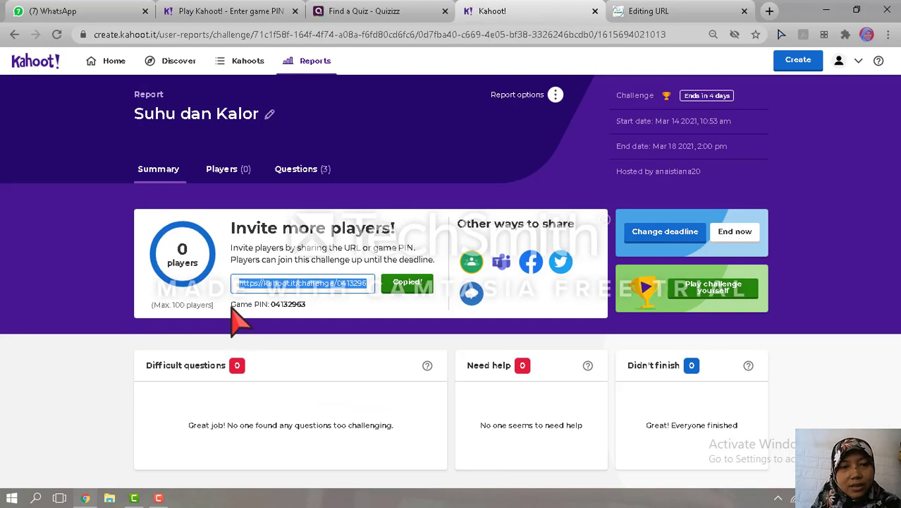
pyautogui.moveTo(232, 307); pyautogui.dragTo(306, 316)
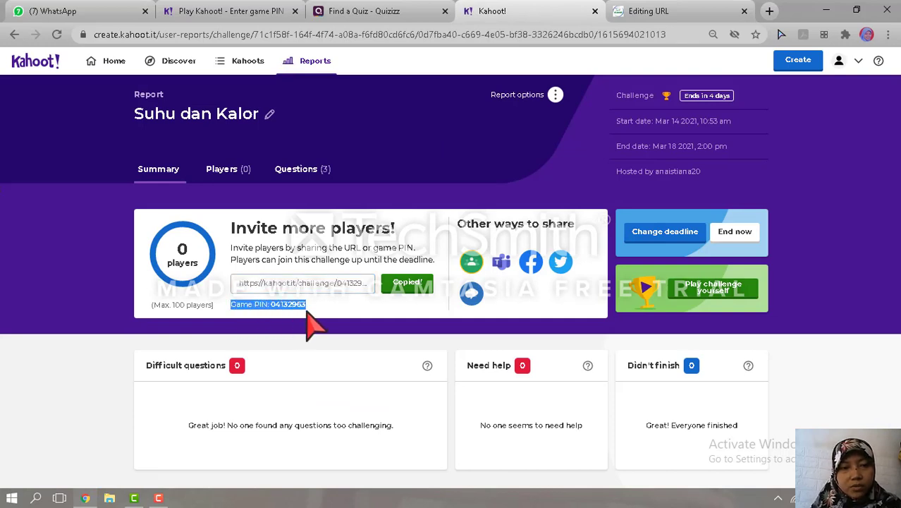
pyautogui.rightClick(308, 316)
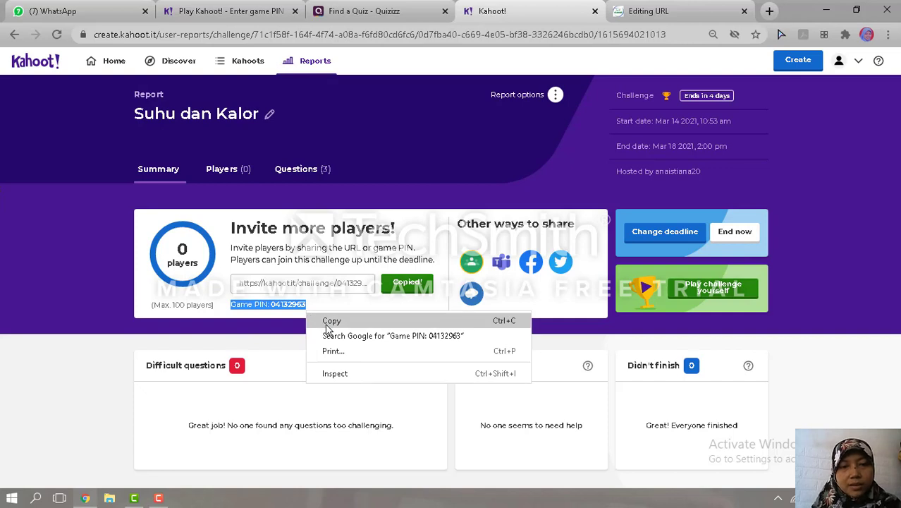
pyautogui.click(325, 321)
pyautogui.click(662, 13)
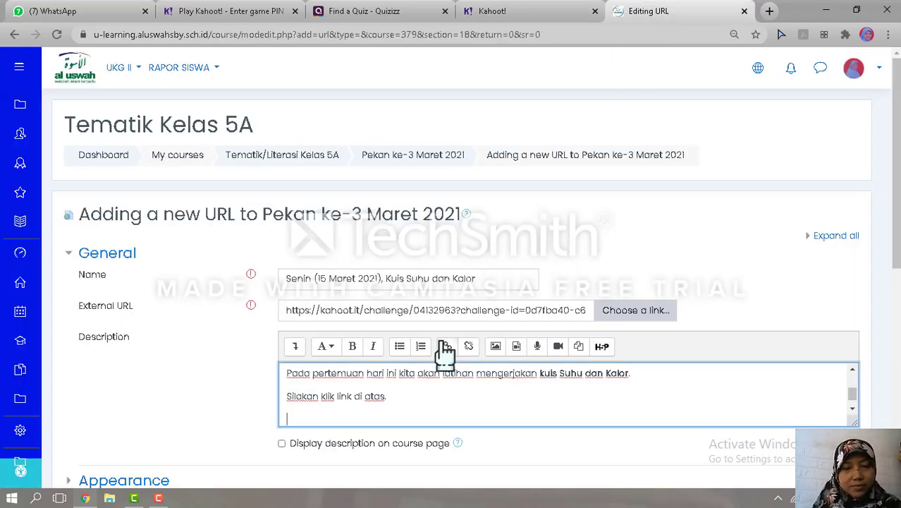
pyautogui.rightClick(296, 415)
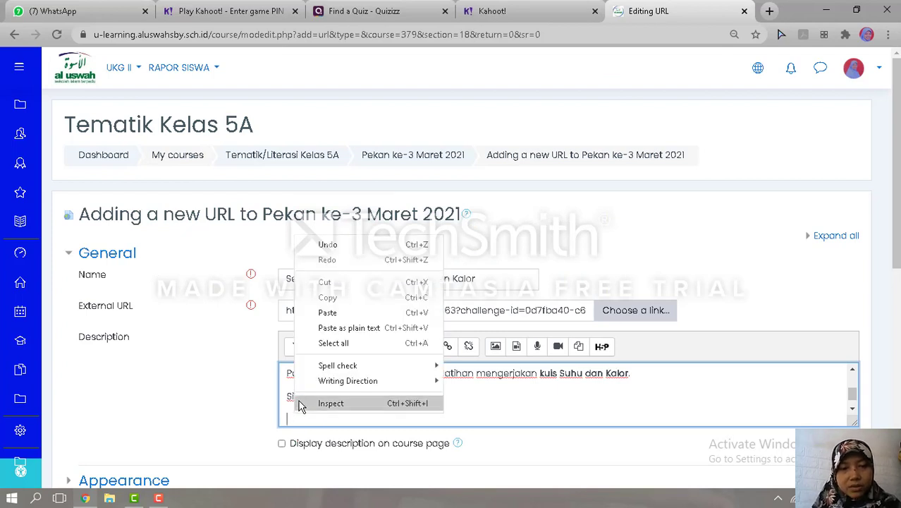
pyautogui.click(338, 316)
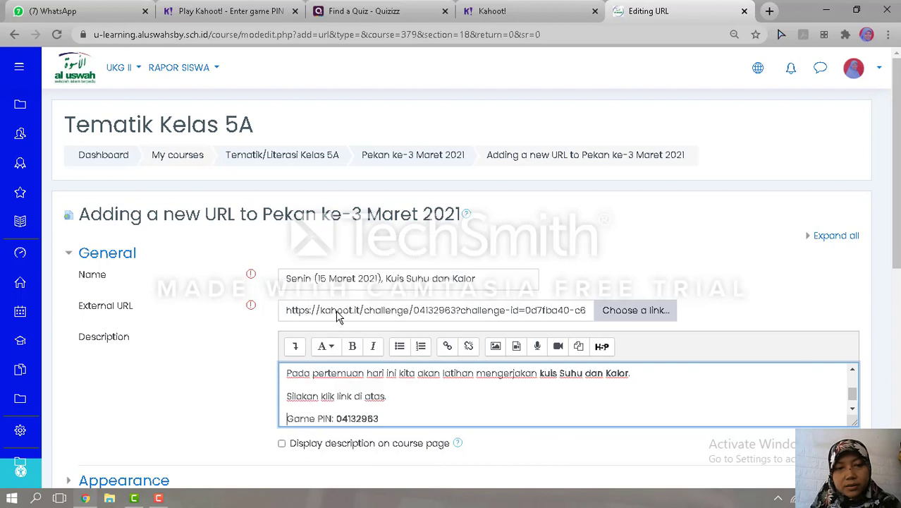
# Add "Selamat Mengerjakan ..." in regular, non-bold text below the game PIN line, leaving blank space between them
pyautogui.click(387, 422)
pyautogui.press('Return')
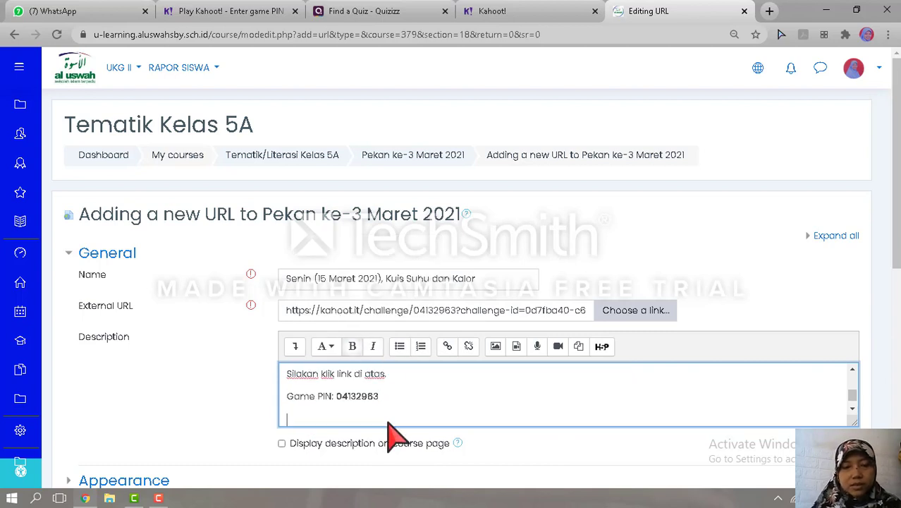
pyautogui.press('Return')
pyautogui.press('Return')
pyautogui.write('Se')
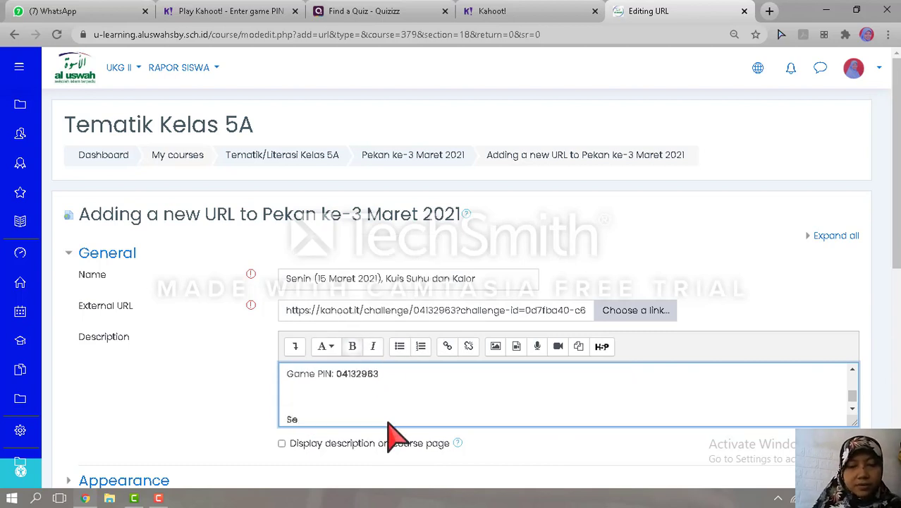
pyautogui.write('lamat ')
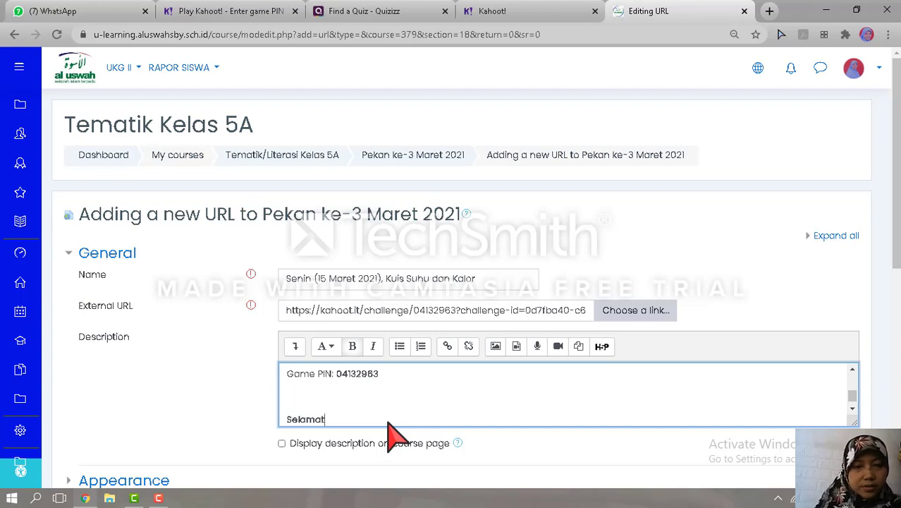
pyautogui.write('Menger')
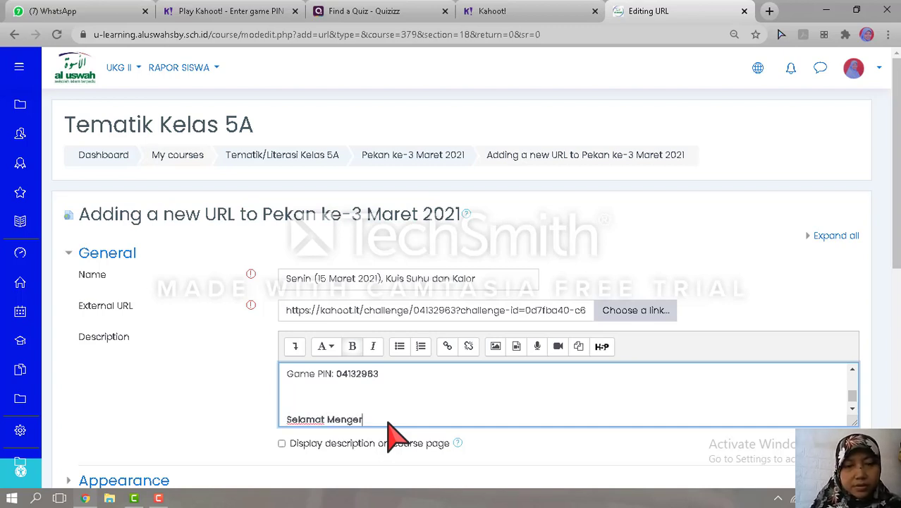
pyautogui.write('jakan ...')
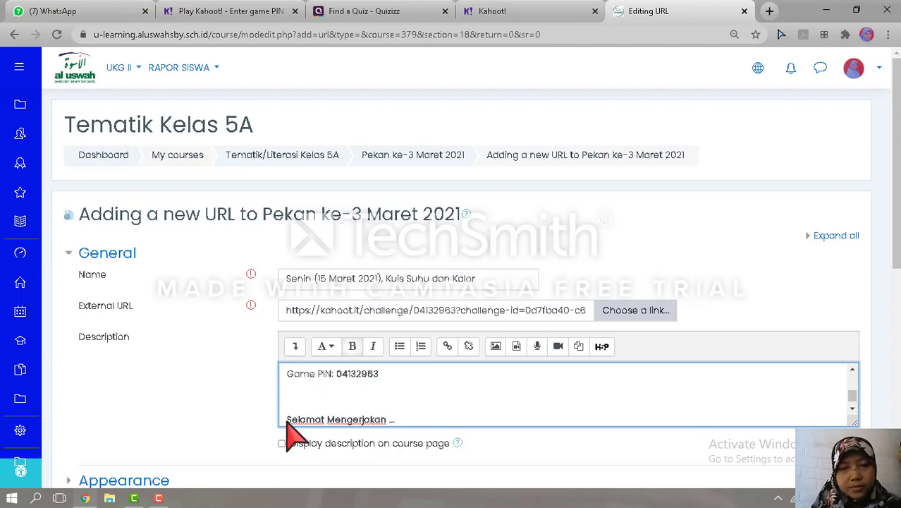
pyautogui.moveTo(291, 422); pyautogui.dragTo(403, 432)
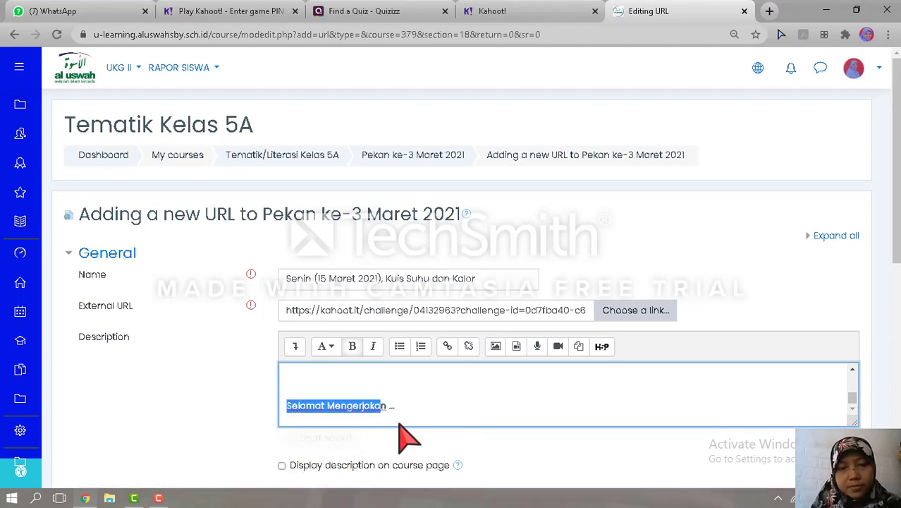
pyautogui.click(355, 348)
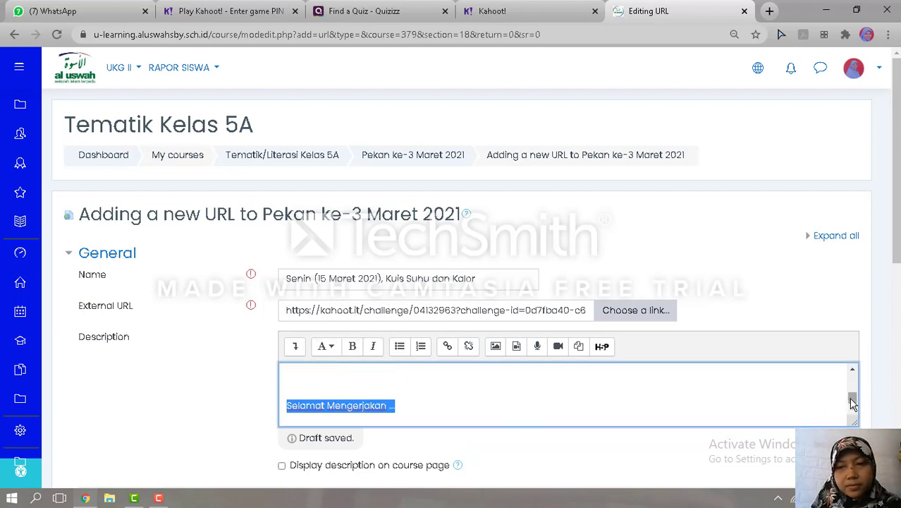
# Make the entire game PIN line in the description bold, including its label
pyautogui.moveTo(853, 399); pyautogui.dragTo(851, 393)
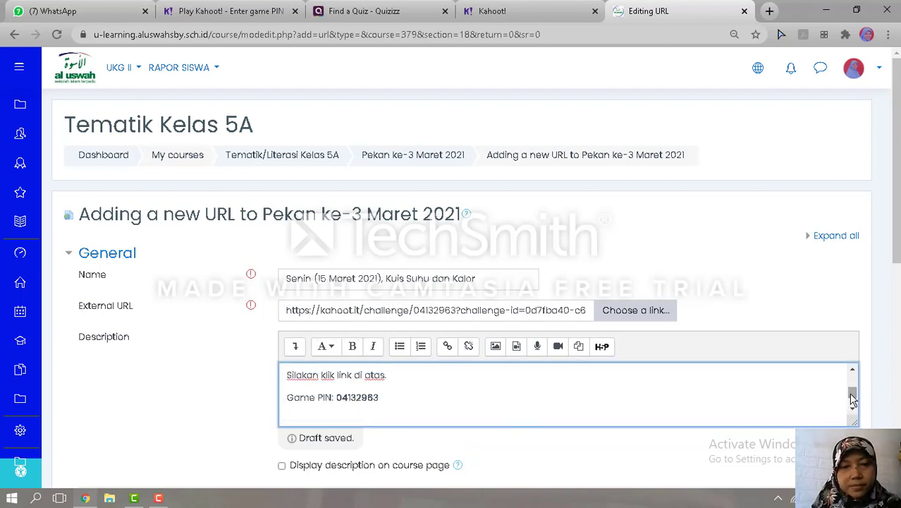
pyautogui.click(459, 396)
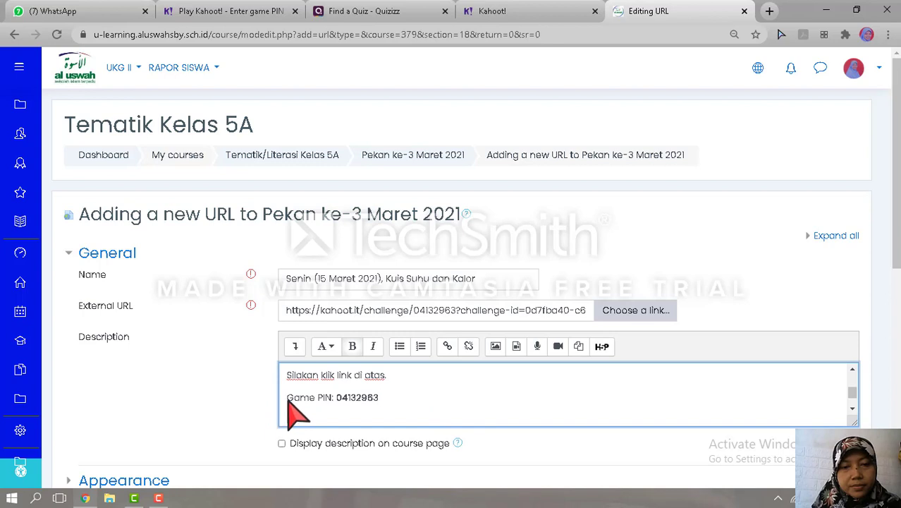
pyautogui.moveTo(288, 400); pyautogui.dragTo(380, 400)
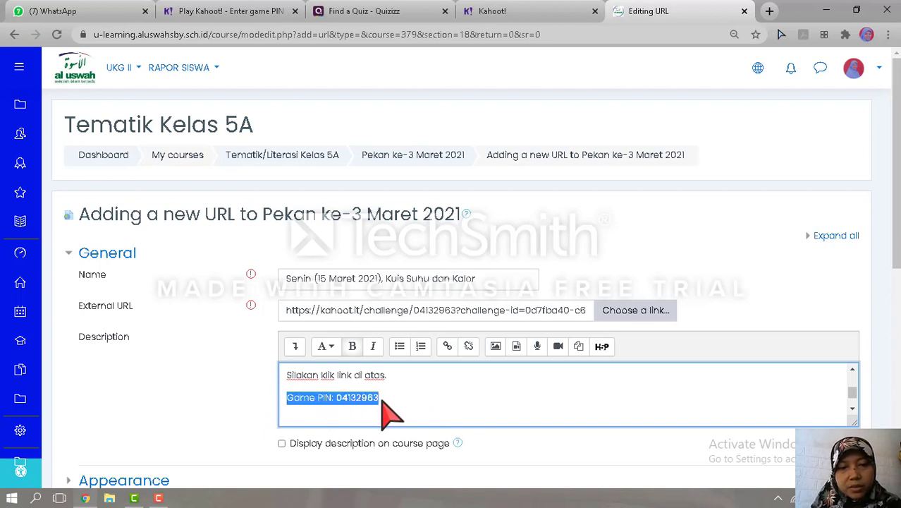
pyautogui.click(356, 346)
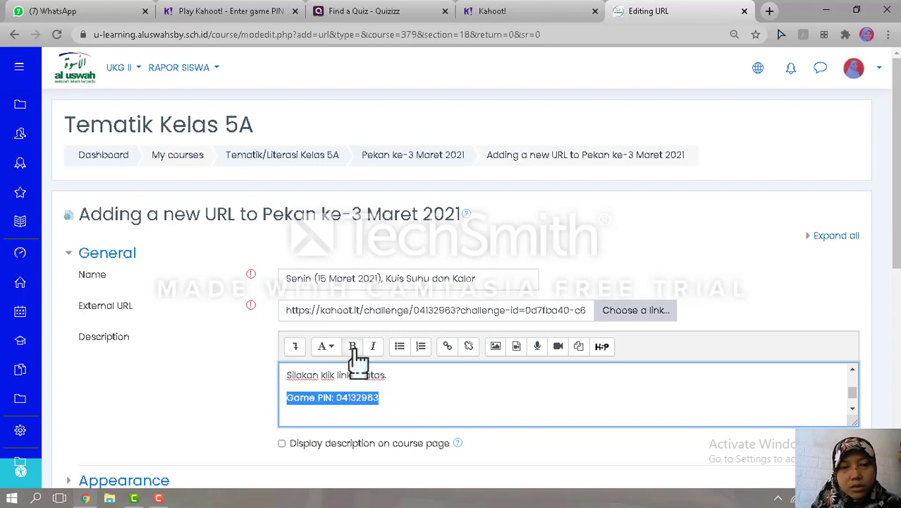
pyautogui.click(455, 413)
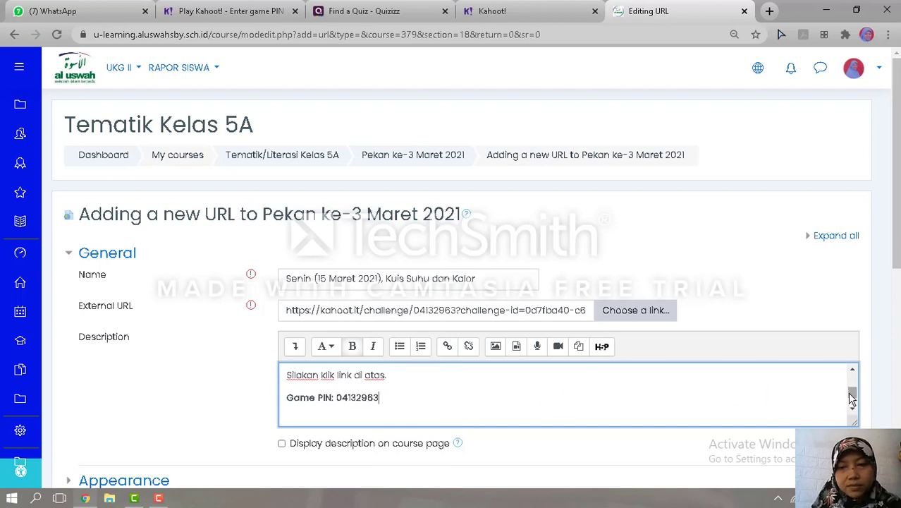
# End the description with the closing "Wassalamu'alaikum wr wb" and enable displaying the description on the course page
pyautogui.moveTo(851, 399); pyautogui.dragTo(851, 405)
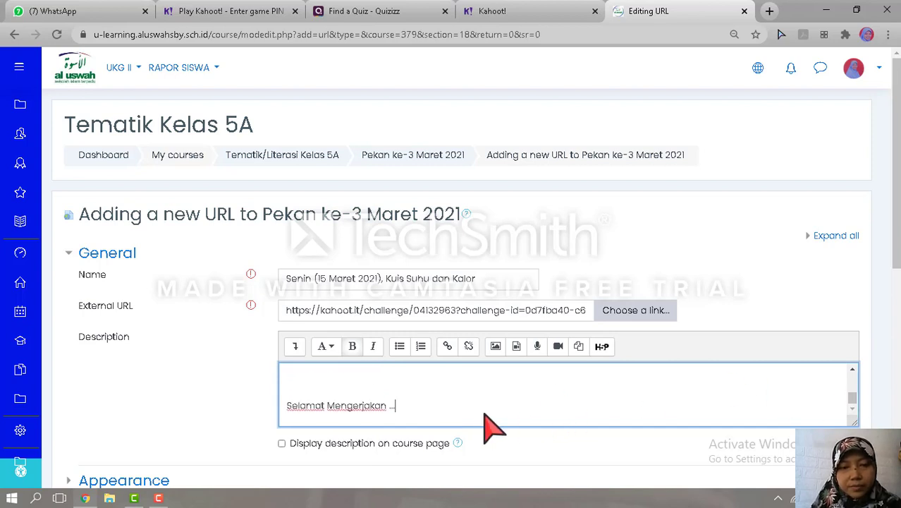
pyautogui.press('Return')
pyautogui.write('Wass')
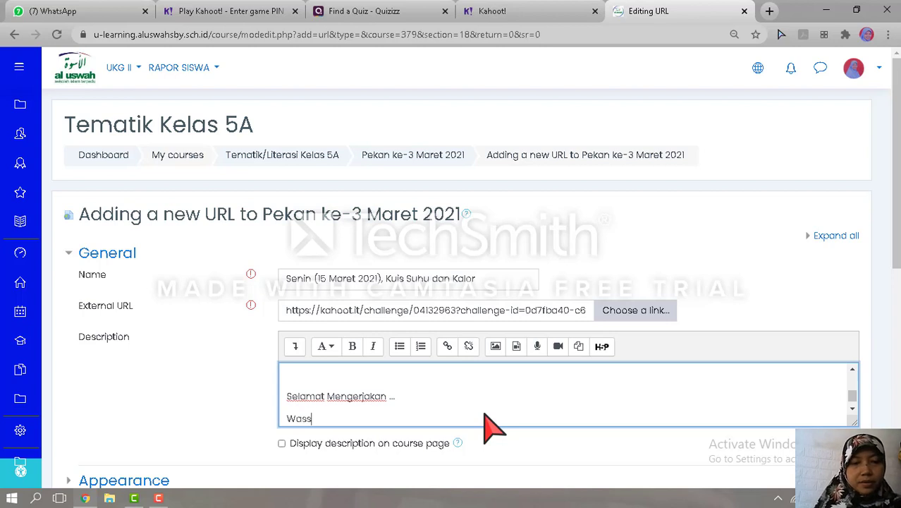
pyautogui.write('alam')
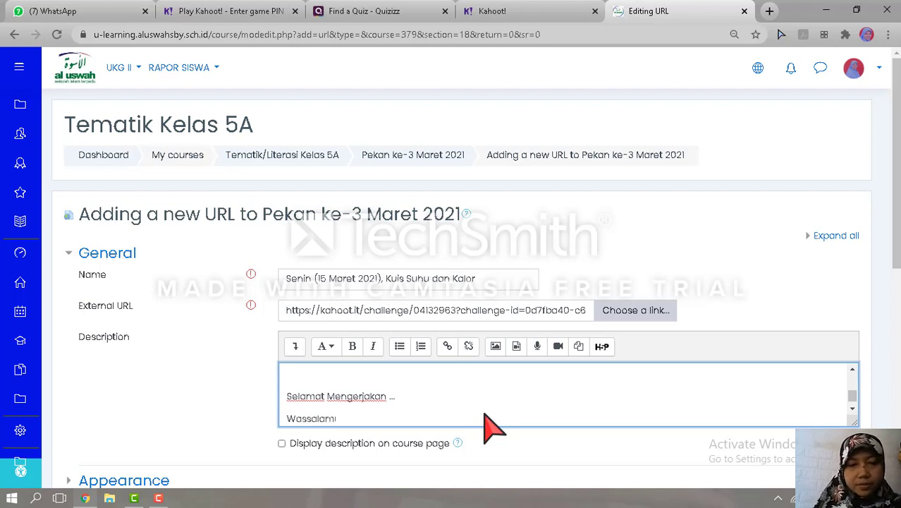
pyautogui.write("u'alaiku")
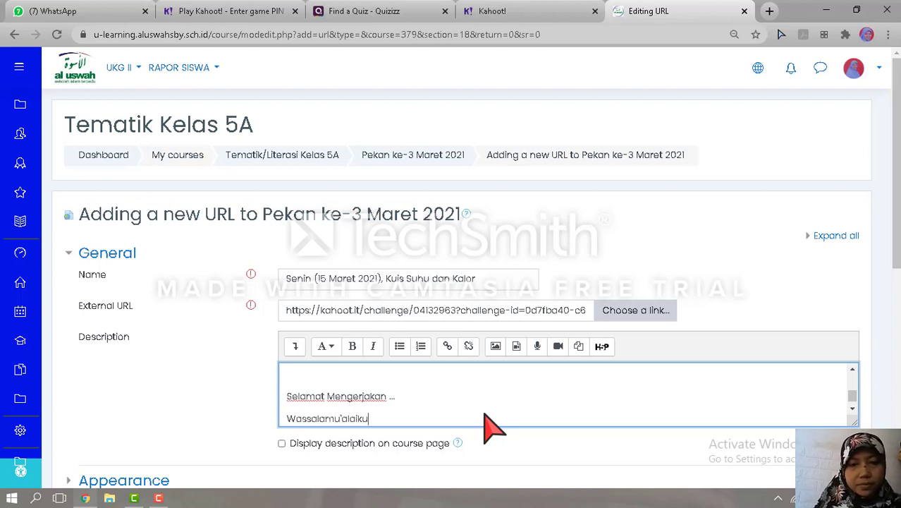
pyautogui.write('m wr w')
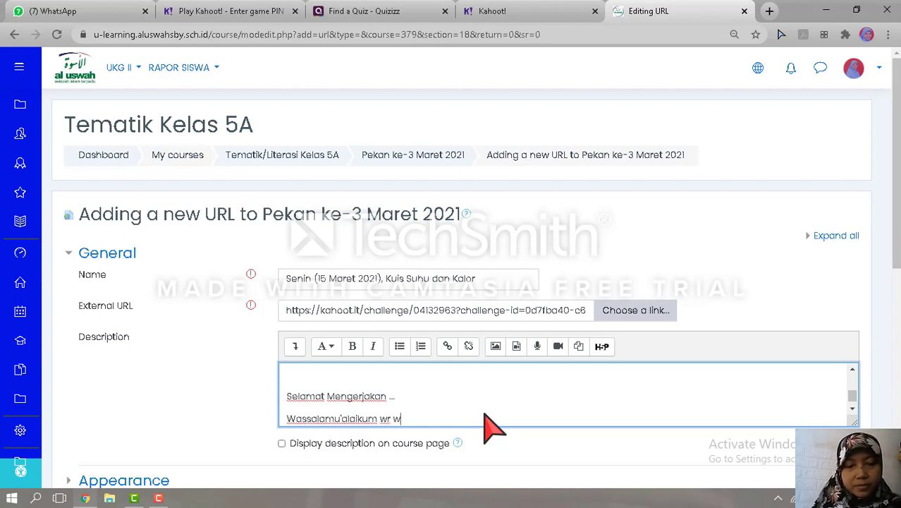
pyautogui.write('b')
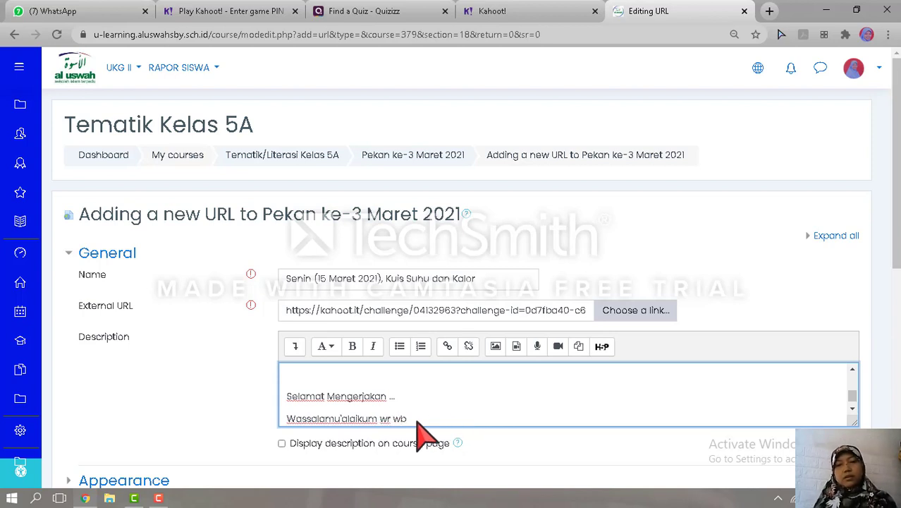
pyautogui.click(281, 443)
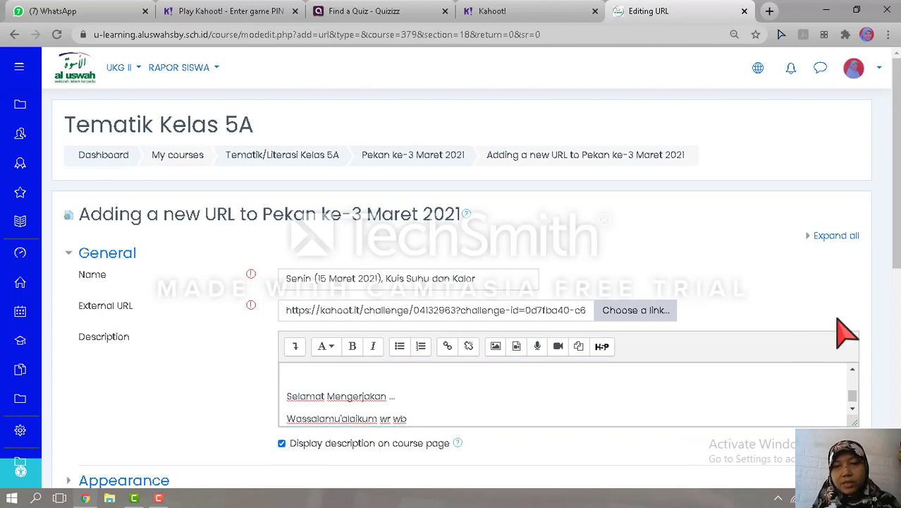
# Set the URL resource's completion tracking to "Show activity as complete when conditions are met", keep the view requirement, and save back to the course
pyautogui.moveTo(897, 252); pyautogui.dragTo(898, 334)
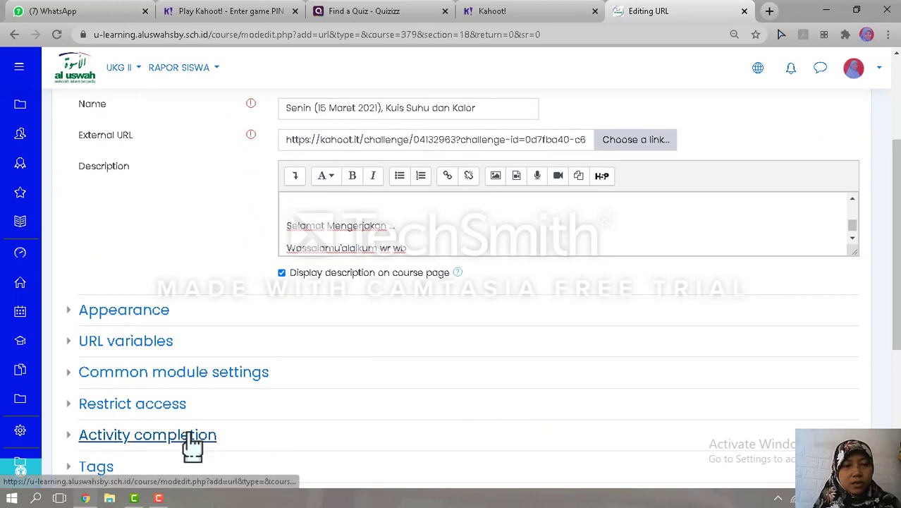
pyautogui.click(151, 437)
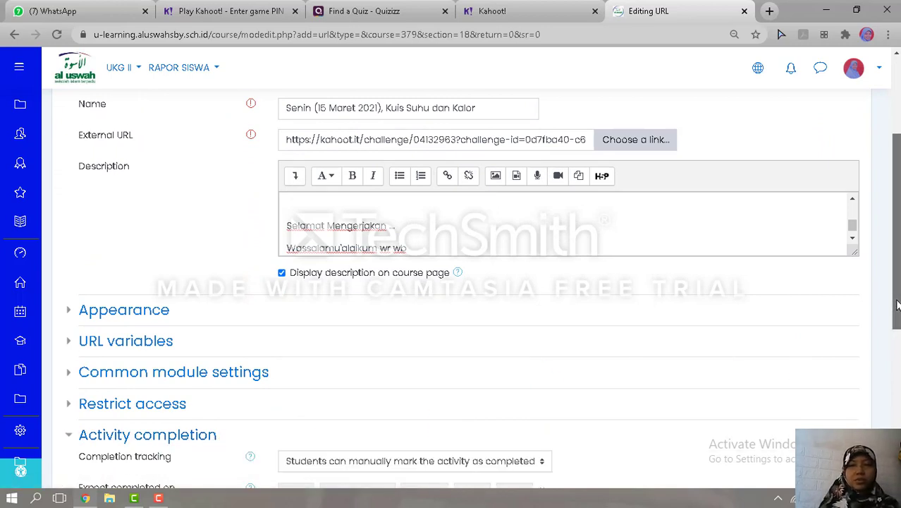
pyautogui.moveTo(898, 305); pyautogui.dragTo(897, 376)
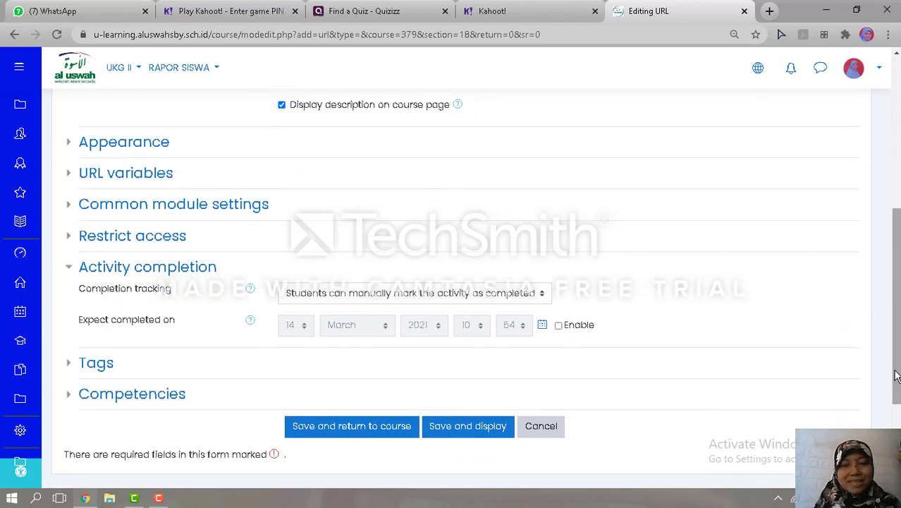
pyautogui.click(542, 294)
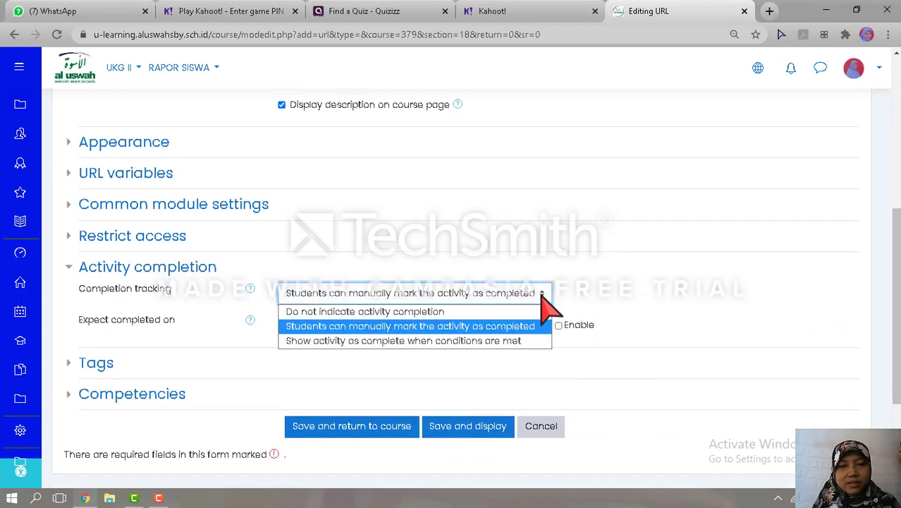
pyautogui.click(515, 341)
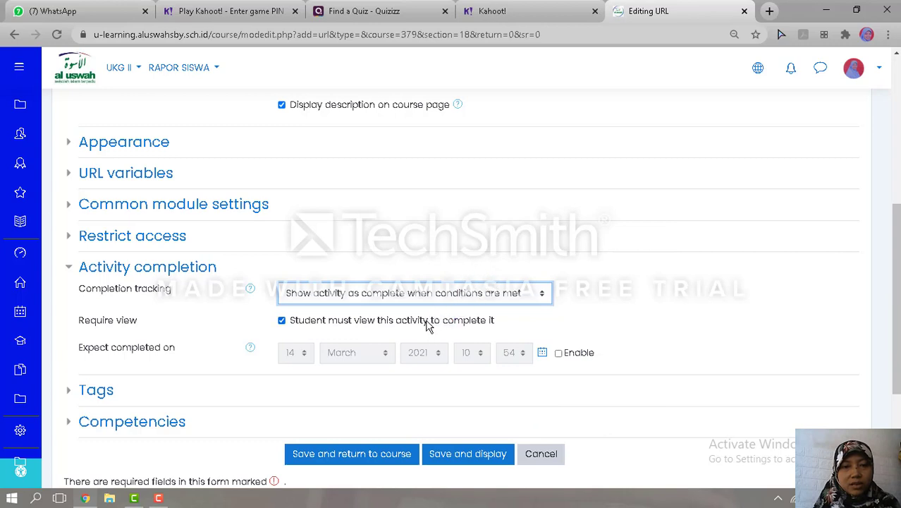
pyautogui.click(352, 457)
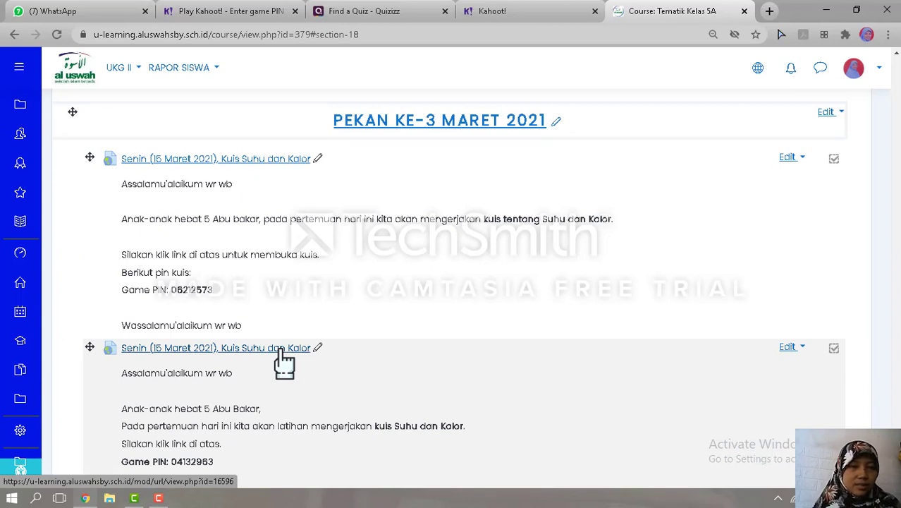
# Open the newly added "Senin (15 Maret 2021), Kuis Suhu dan Kalor" link and join the challenge with a nickname combining class 5A and the player's name
pyautogui.click(281, 349)
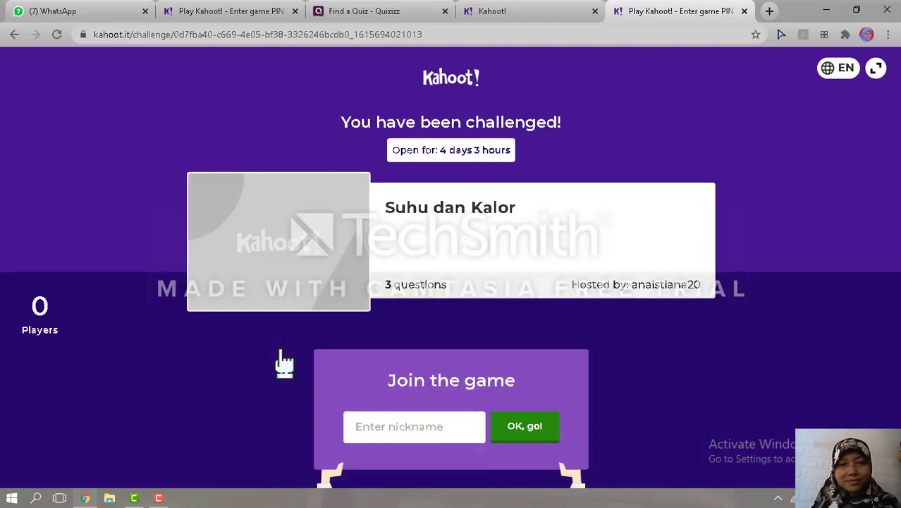
pyautogui.click(383, 435)
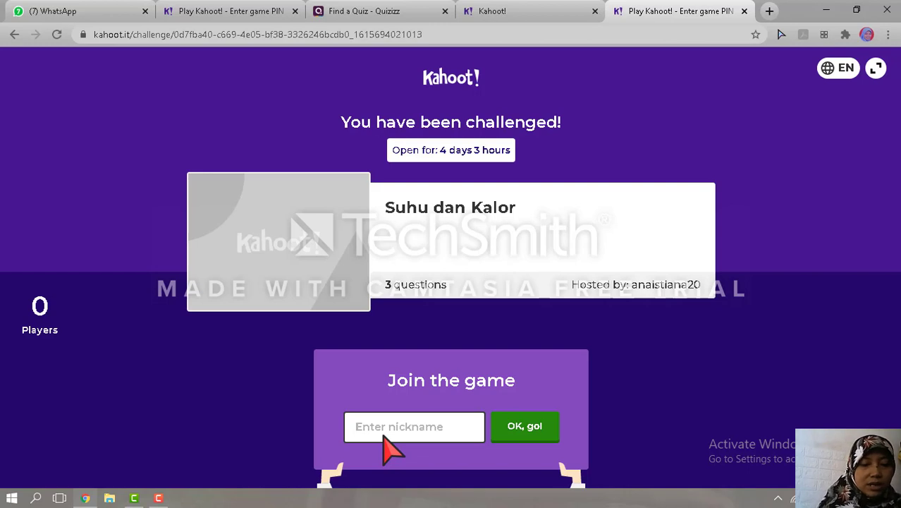
pyautogui.write('%A')
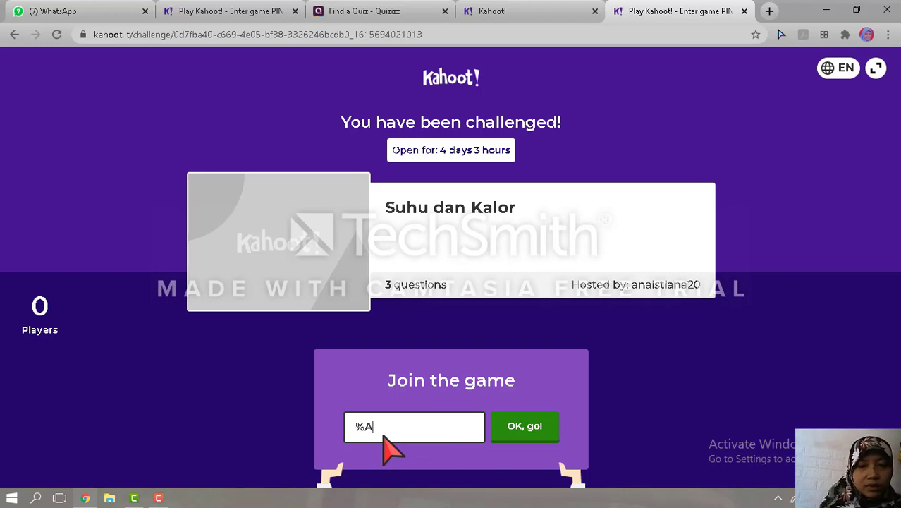
pyautogui.press('BackSpace')
pyautogui.press('BackSpace')
pyautogui.write('5A_Ana')
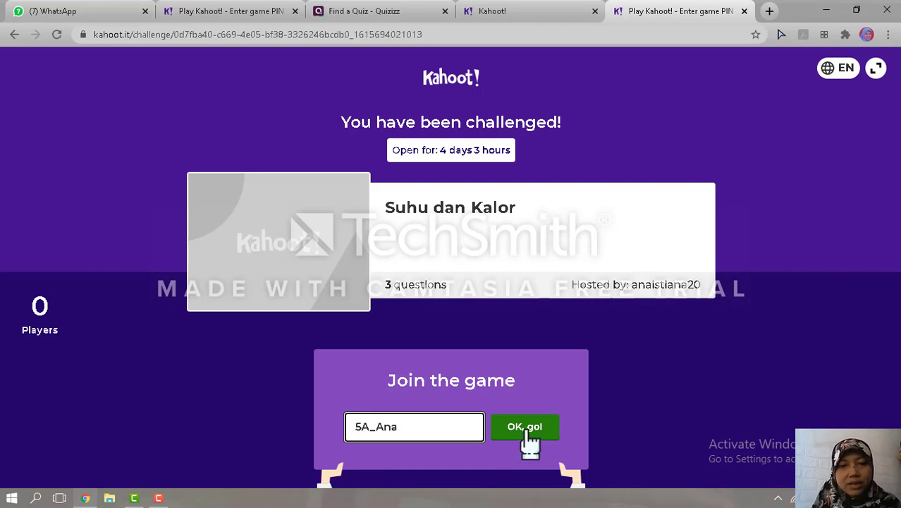
pyautogui.click(527, 431)
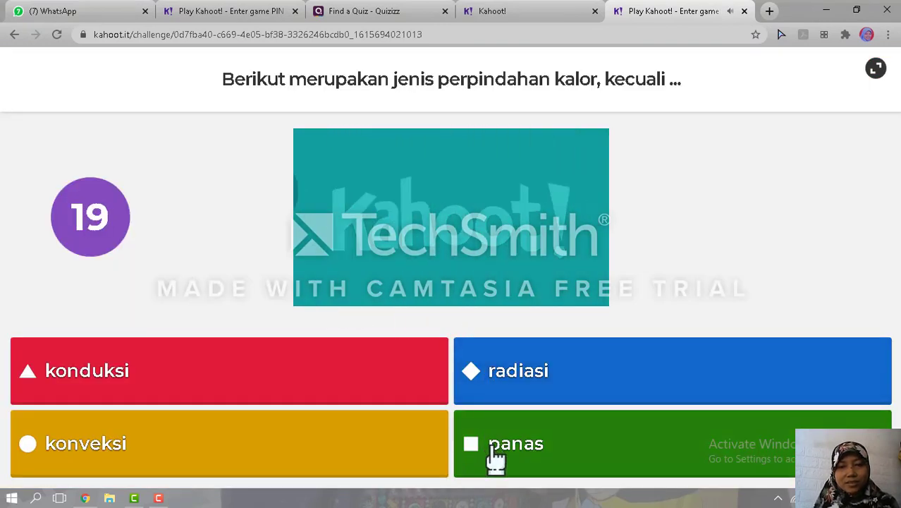
# Answer the three challenge questions with "panas", "False" and "True", continuing through to the final scoreboard
pyautogui.click(476, 455)
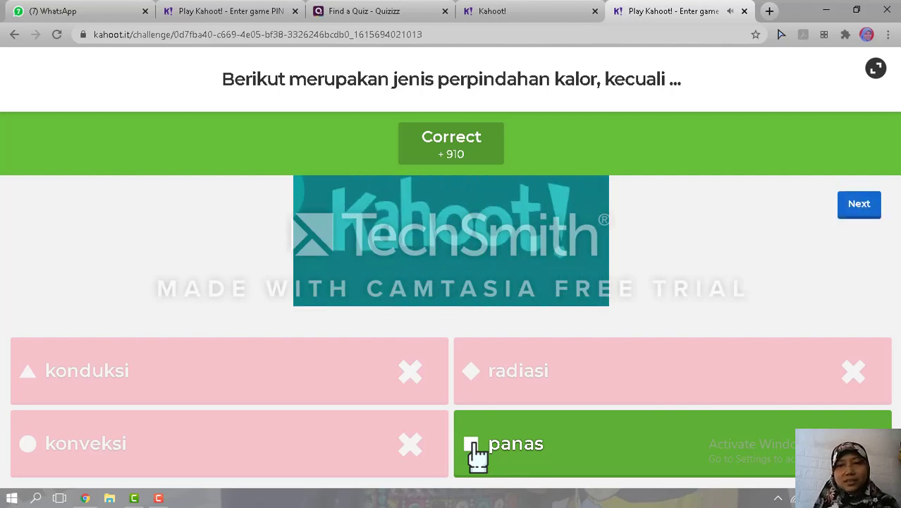
pyautogui.click(845, 209)
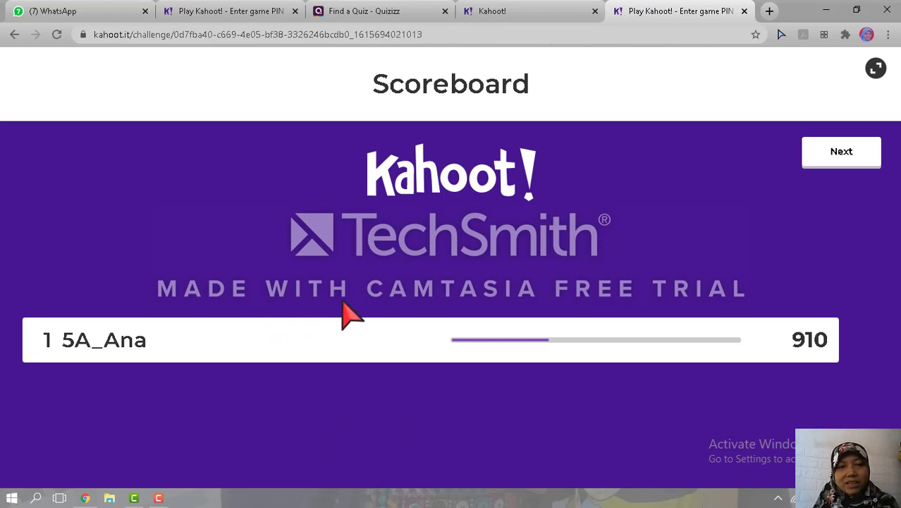
pyautogui.click(827, 160)
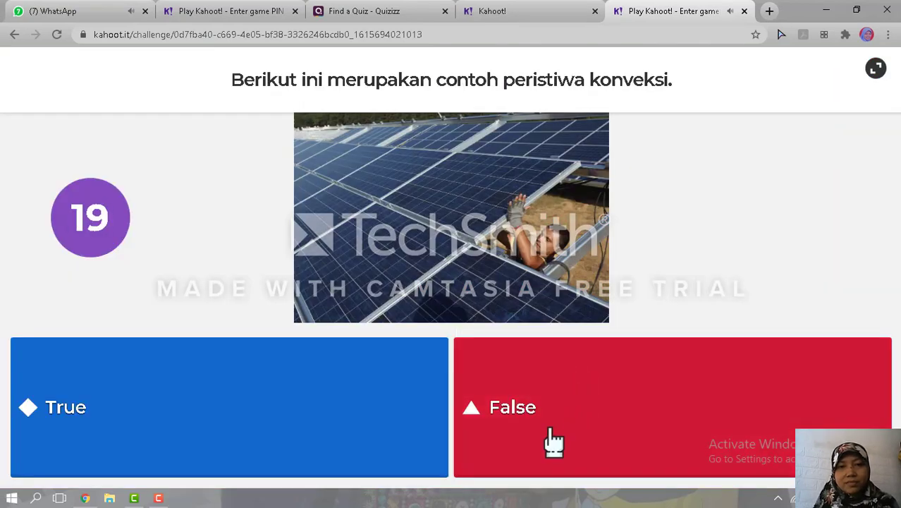
pyautogui.click(481, 408)
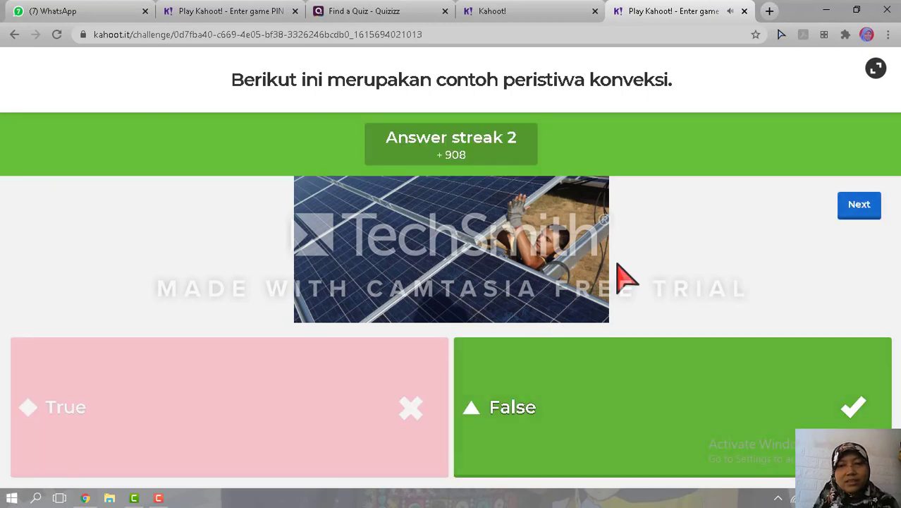
pyautogui.click(867, 205)
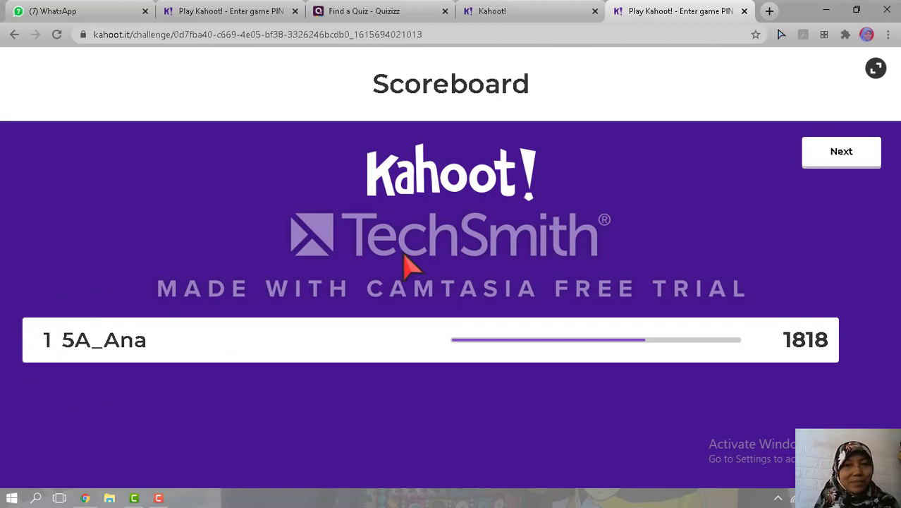
pyautogui.click(842, 153)
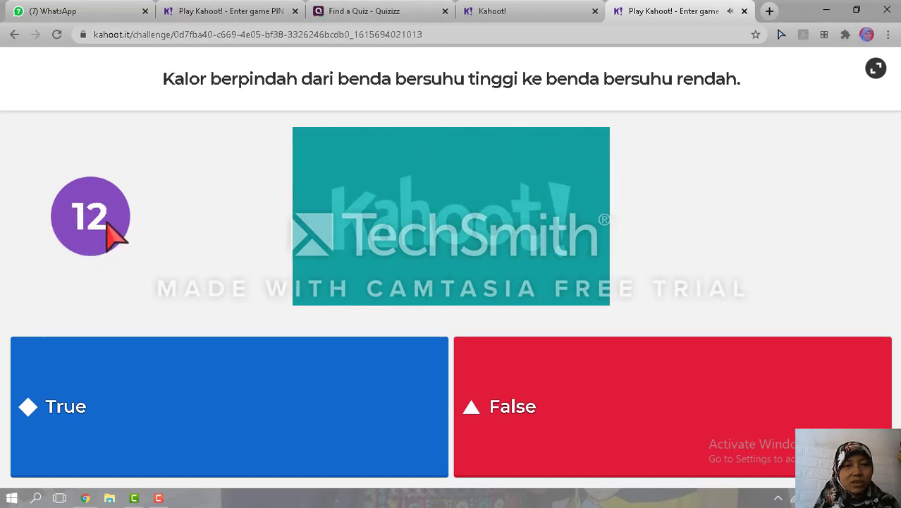
pyautogui.click(115, 433)
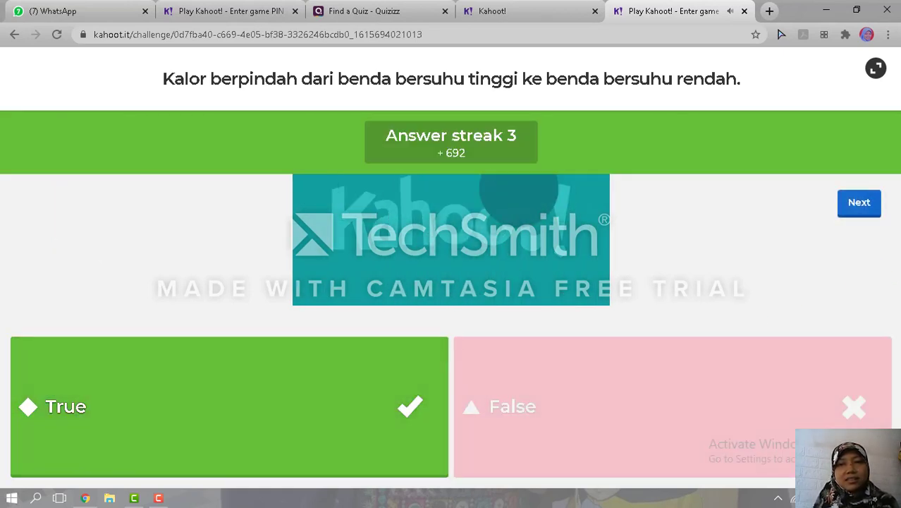
pyautogui.click(859, 212)
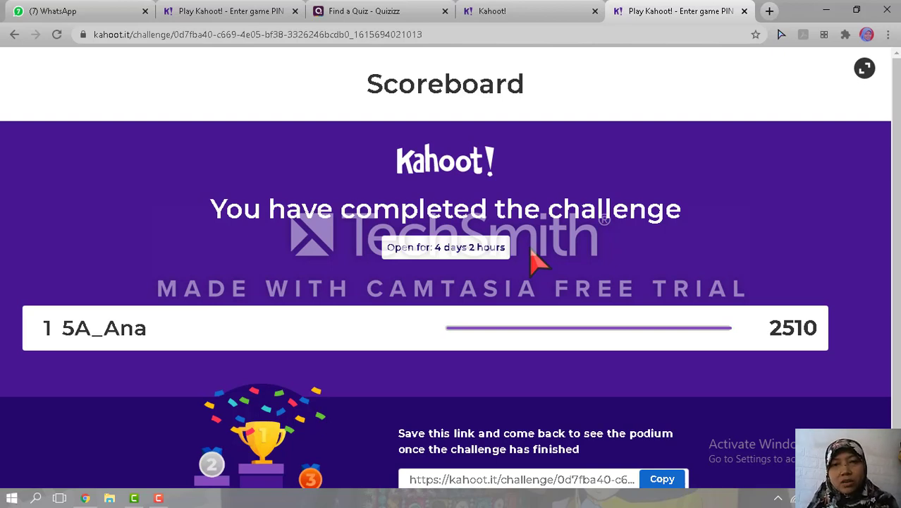
# Return to the Kahoot creator site, reopen the newest Suhu dan Kalor challenge report from the home page, and view its deadline settings without changing them
pyautogui.click(513, 15)
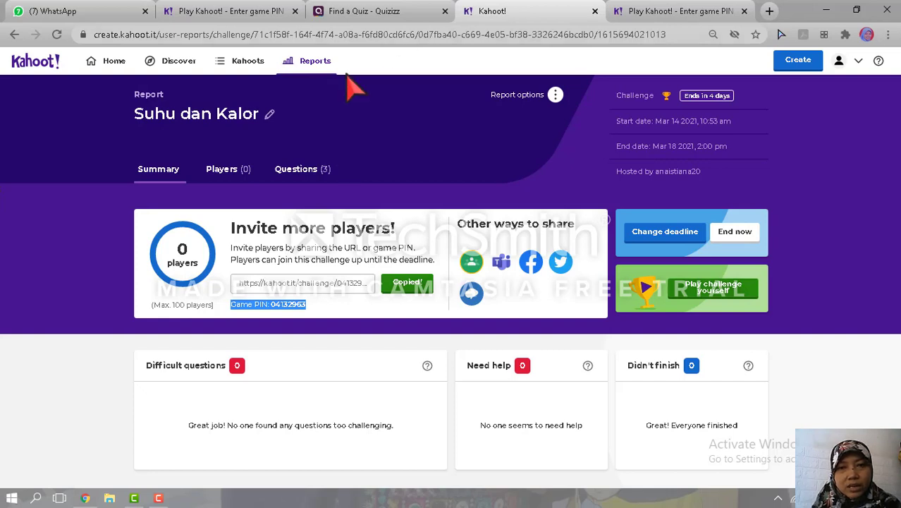
pyautogui.click(519, 98)
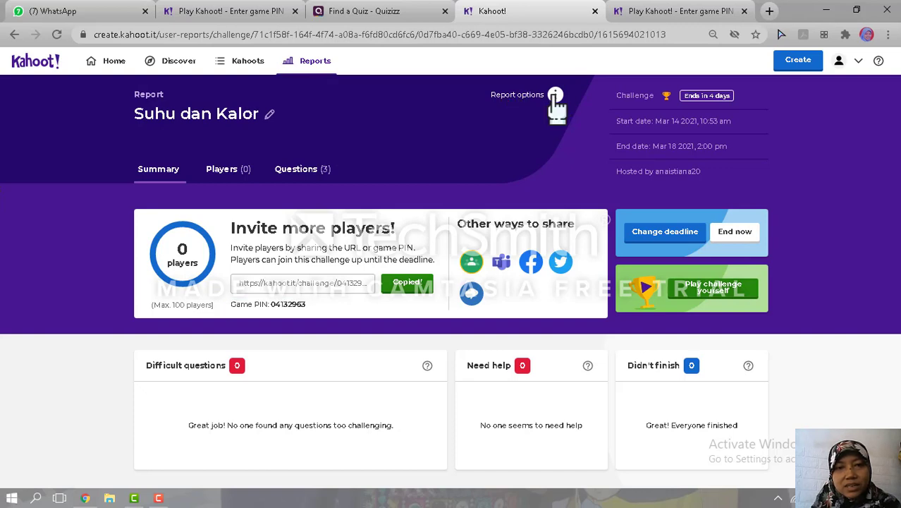
pyautogui.click(556, 96)
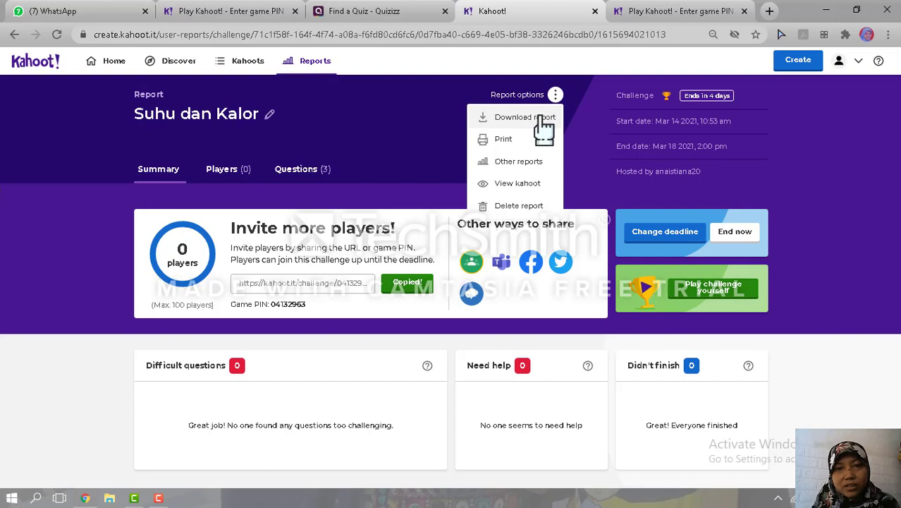
pyautogui.click(438, 125)
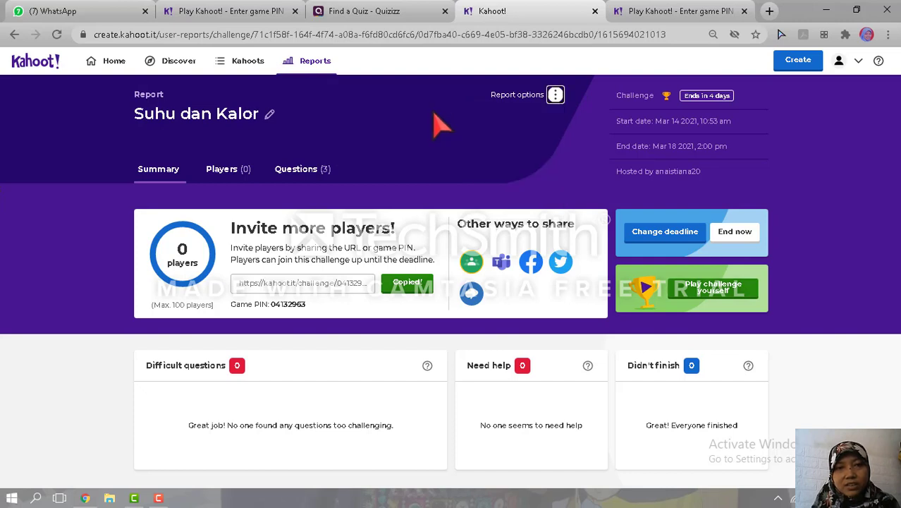
pyautogui.click(103, 68)
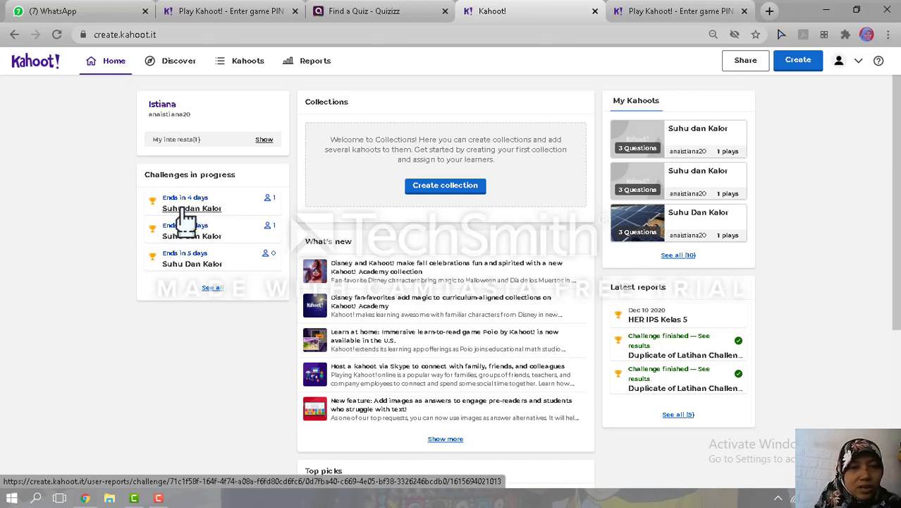
pyautogui.click(185, 210)
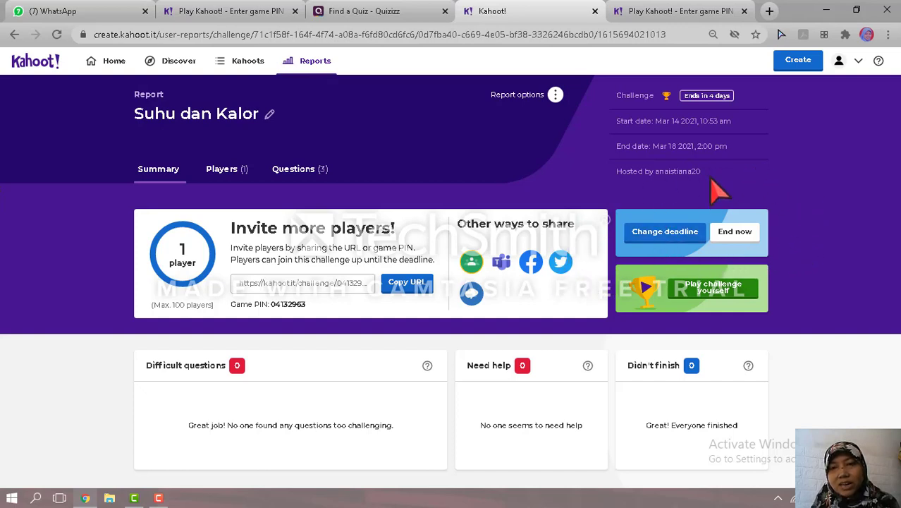
pyautogui.click(661, 244)
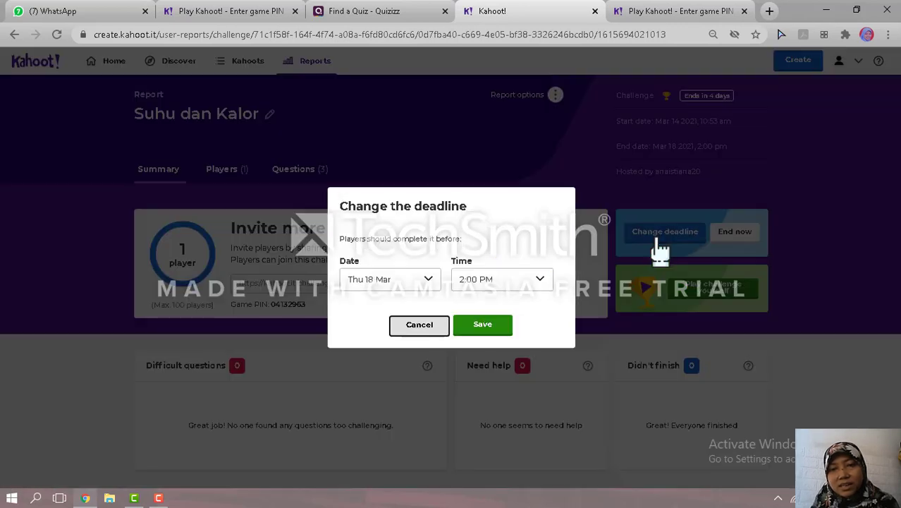
pyautogui.click(419, 325)
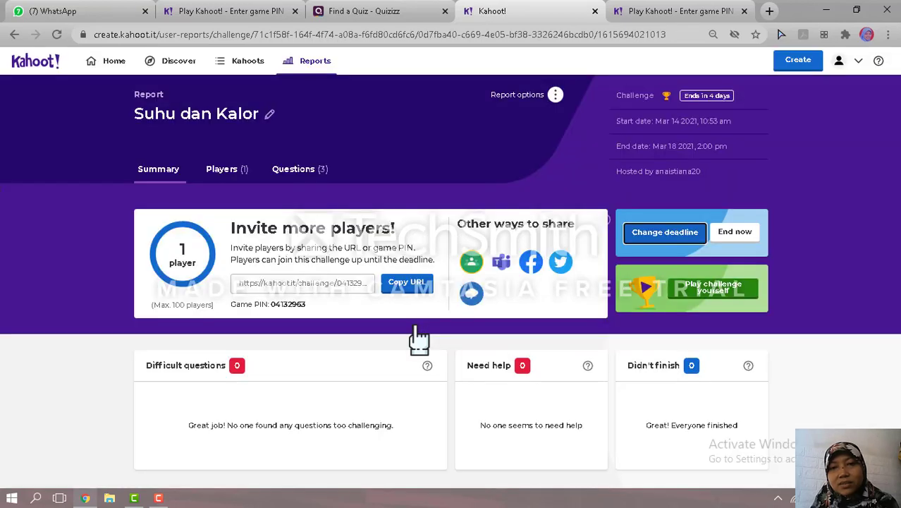
# Download the challenge report to the computer and open "Suhu dan Kalor (1).xlsx" in Excel with editing enabled
pyautogui.click(556, 95)
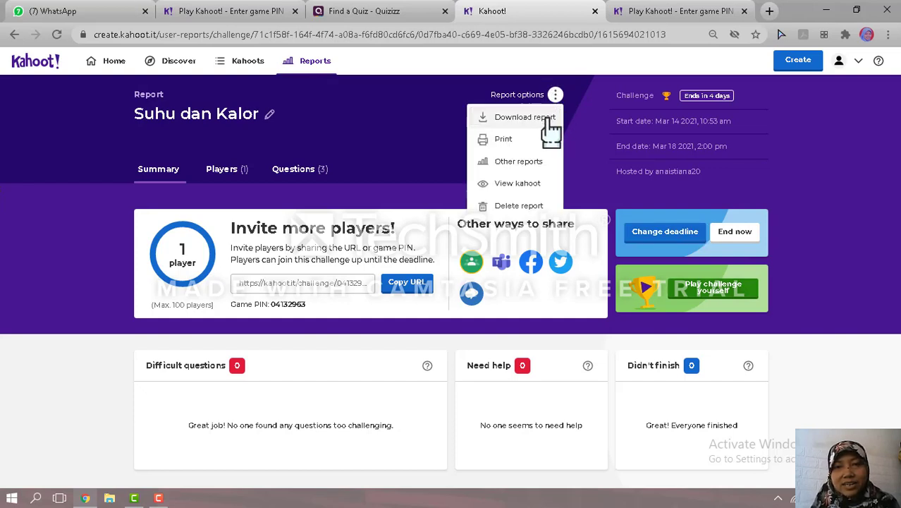
pyautogui.click(548, 120)
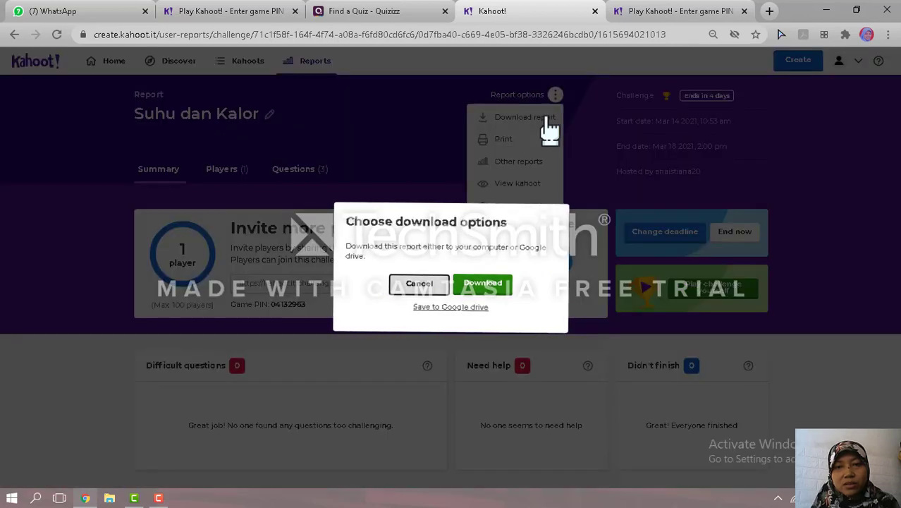
pyautogui.click(480, 289)
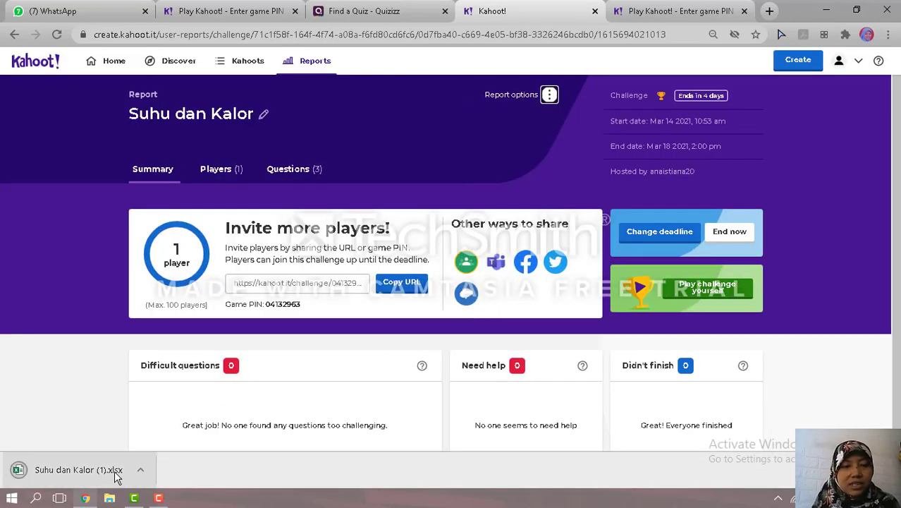
pyautogui.click(64, 480)
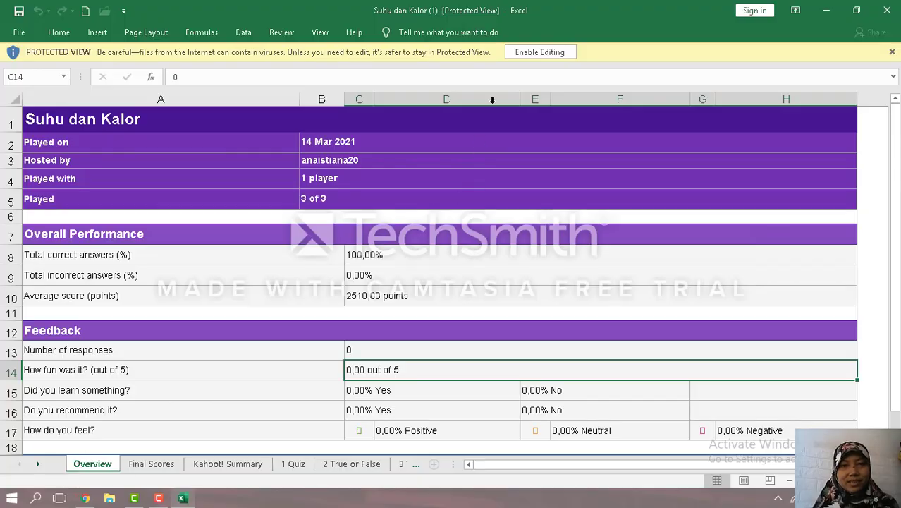
pyautogui.click(544, 51)
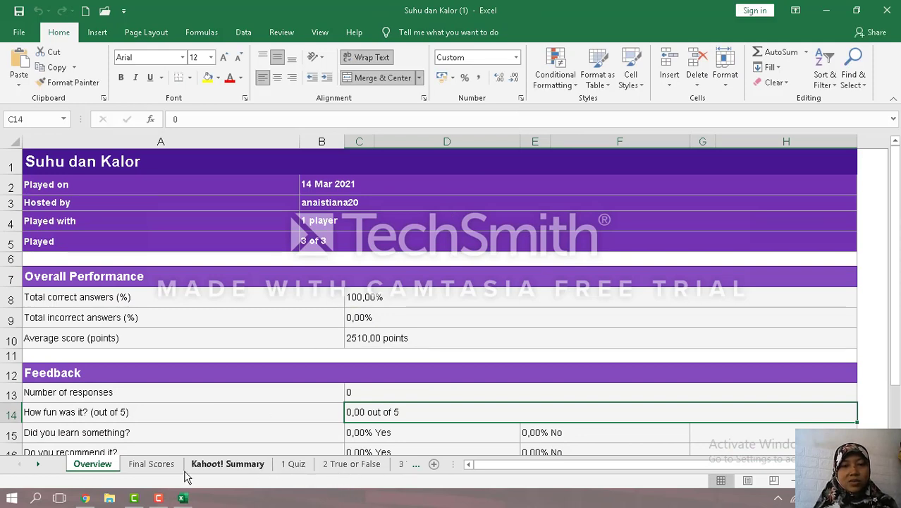
# Look through the names of the report workbook's sheets, returning to the Overview end of the list
pyautogui.click(38, 464)
pyautogui.click(40, 466)
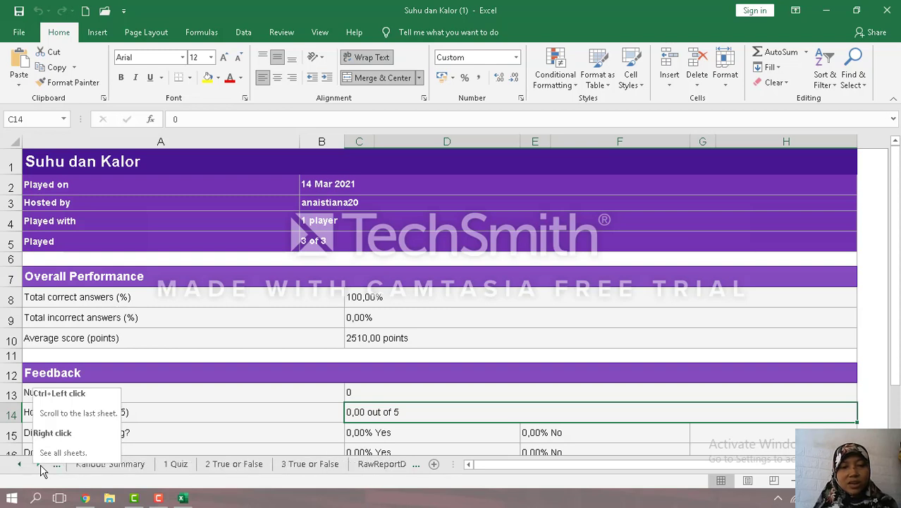
pyautogui.click(24, 466)
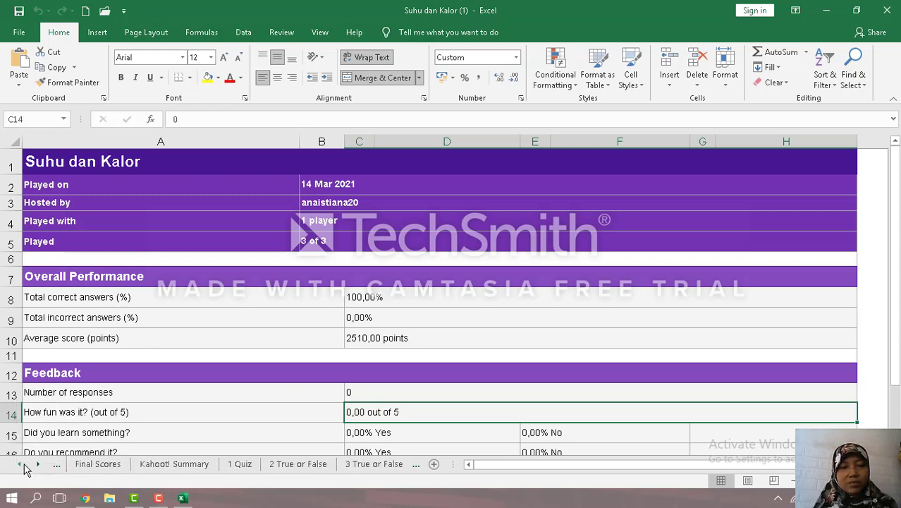
pyautogui.click(24, 467)
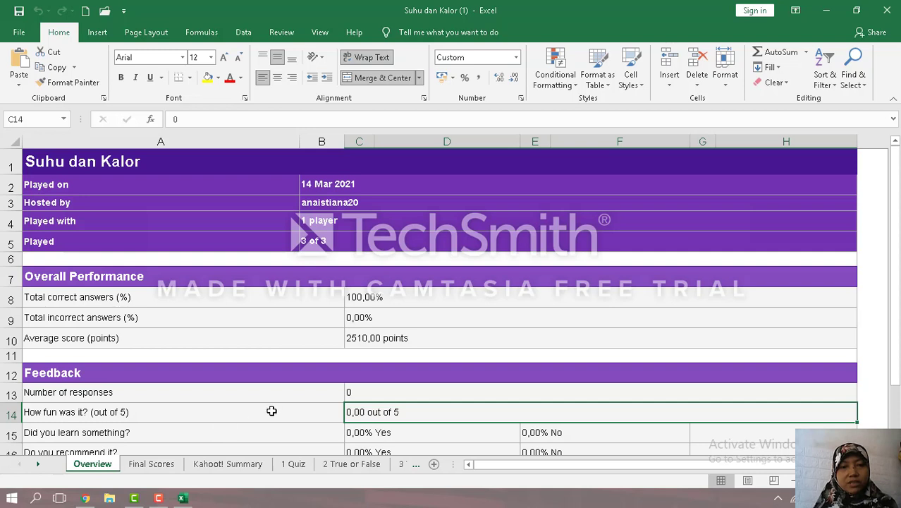
# Examine the report's Final Scores, Kahoot! Summary, 1 Quiz and 2 True or False sheets, ending back on Final Scores
pyautogui.click(152, 466)
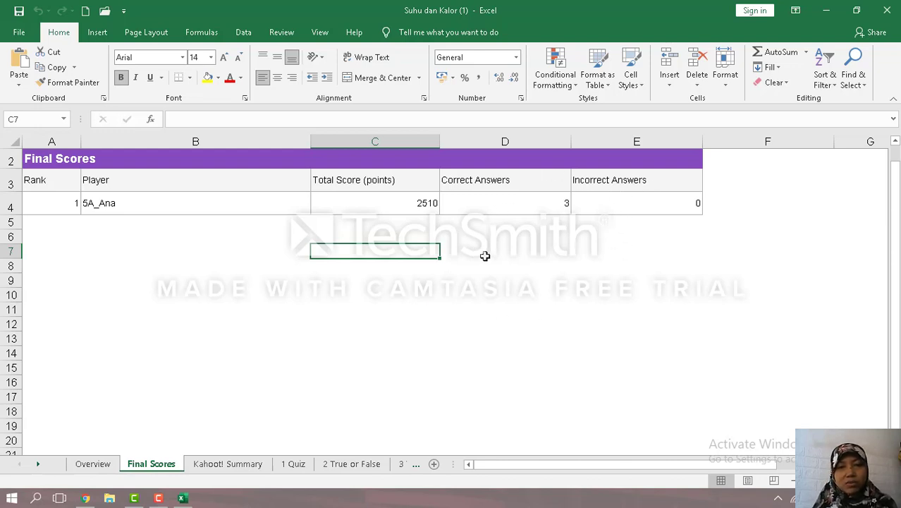
pyautogui.click(241, 467)
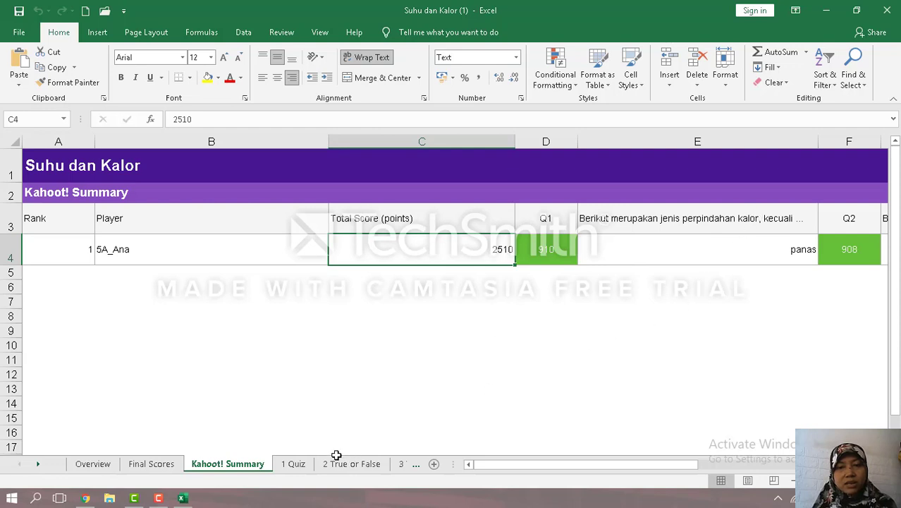
pyautogui.click(294, 464)
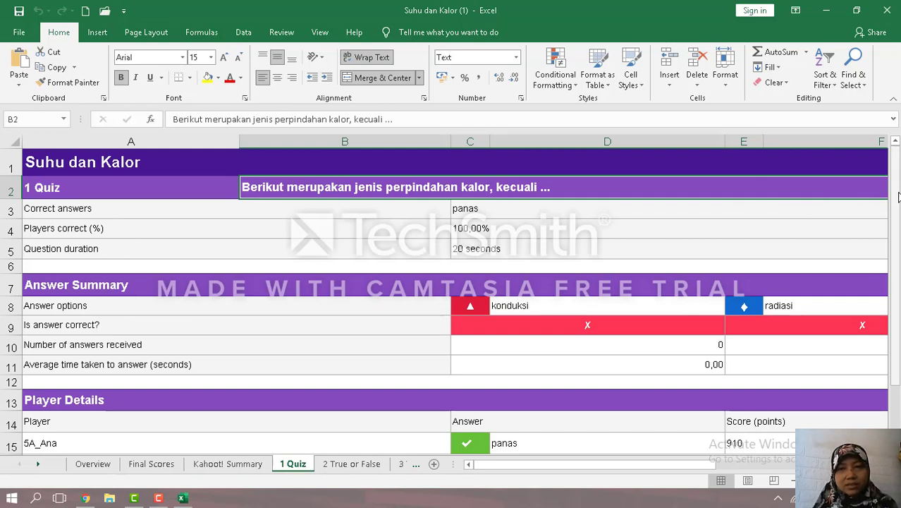
pyautogui.moveTo(898, 196); pyautogui.dragTo(899, 226)
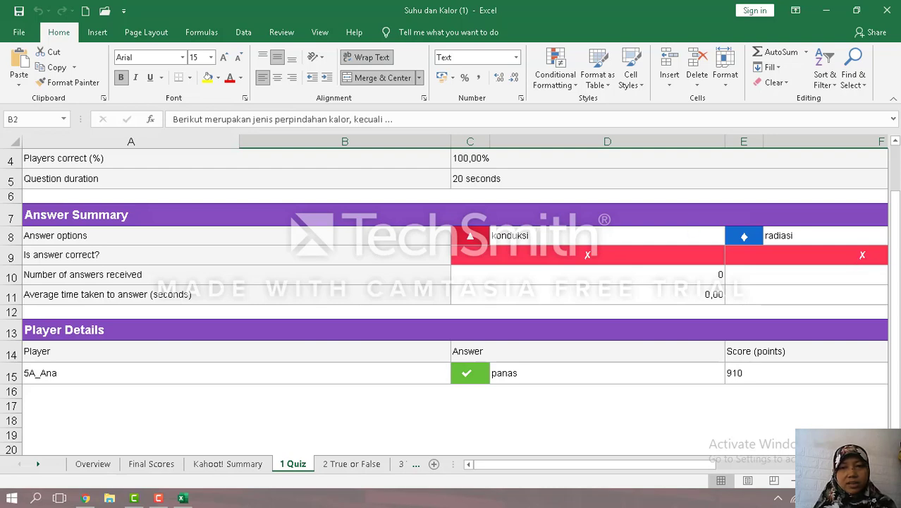
pyautogui.moveTo(897, 303); pyautogui.dragTo(898, 304)
pyautogui.moveTo(899, 283); pyautogui.dragTo(896, 222)
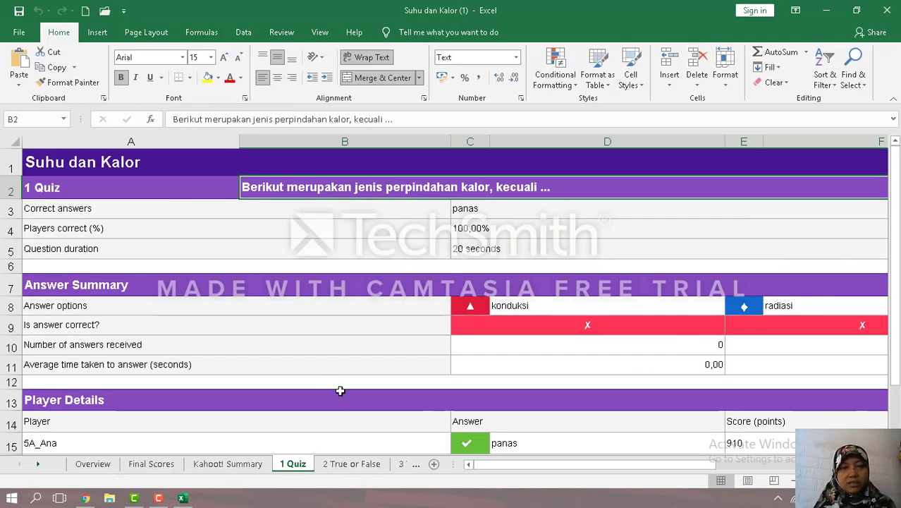
pyautogui.click(337, 464)
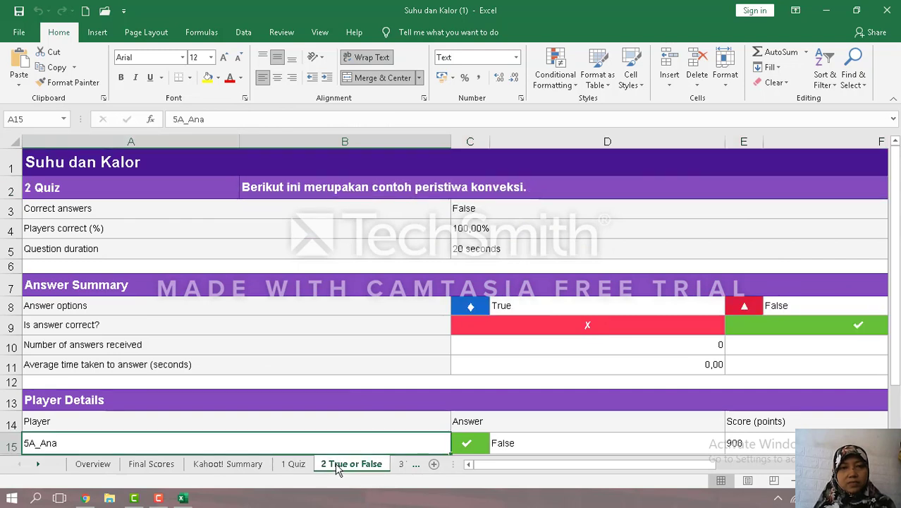
pyautogui.click(151, 465)
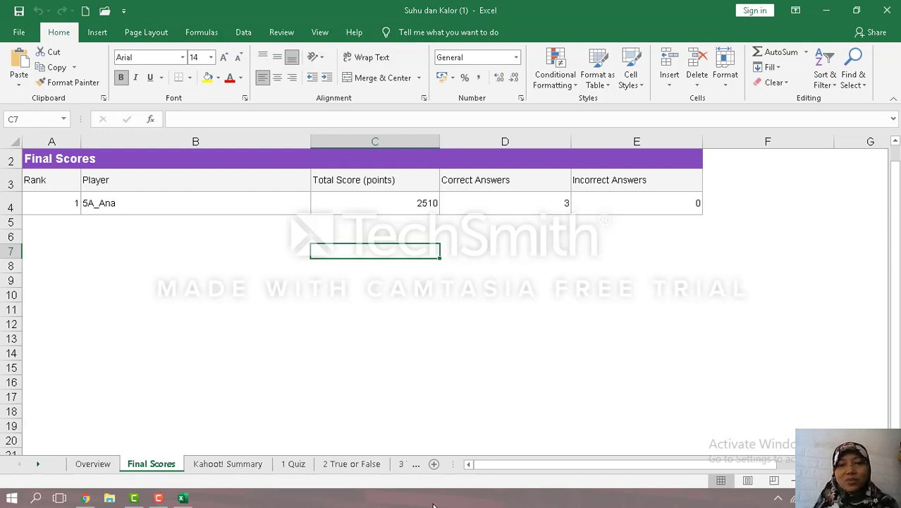
pyautogui.click(160, 499)
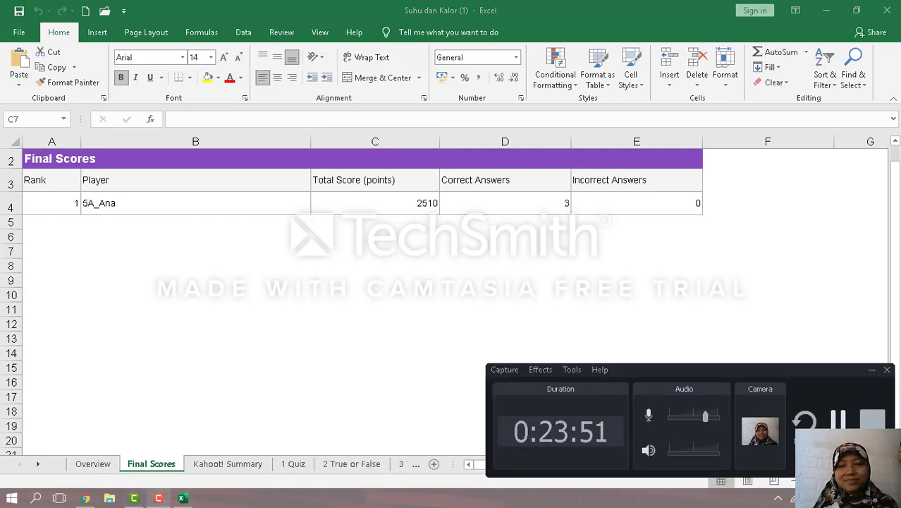